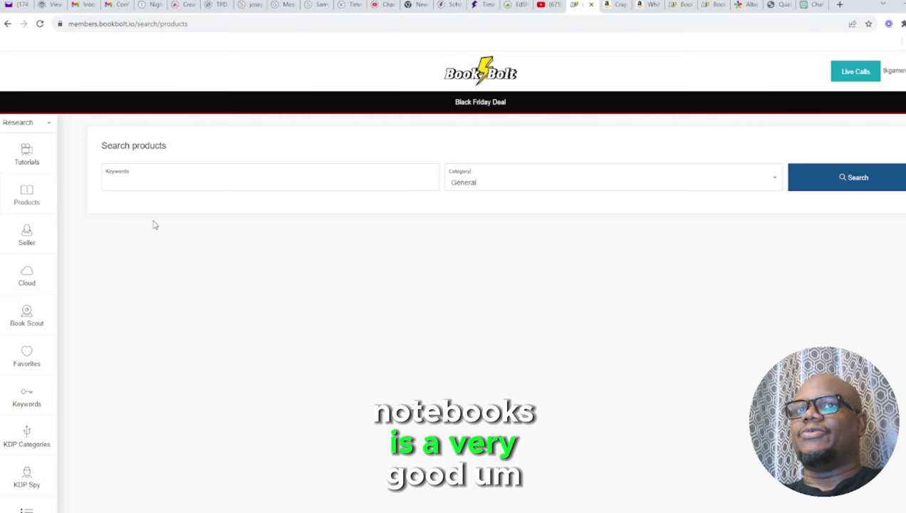
- Search Book Bolt for the keyword 'study notebook'
{"action": "left_click", "coordinate": [142, 180]}
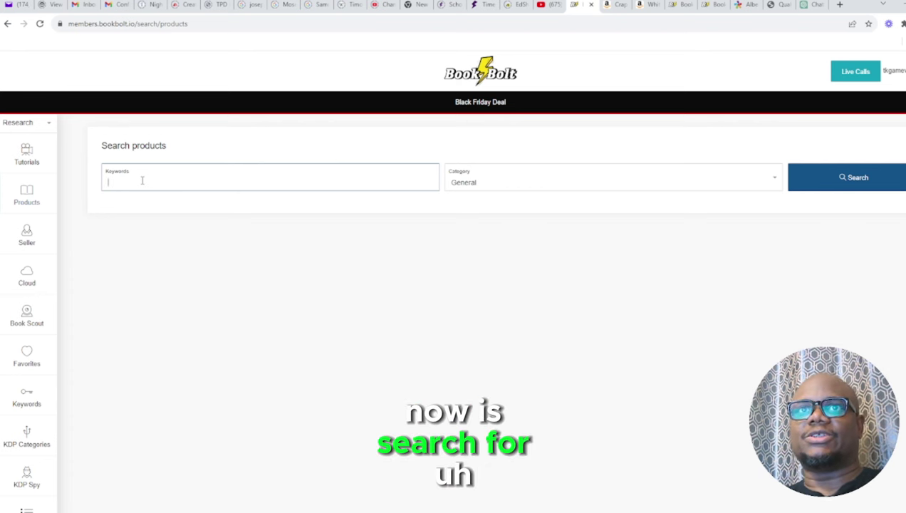
{"action": "left_click", "coordinate": [141, 180]}
{"action": "left_click", "coordinate": [183, 204]}
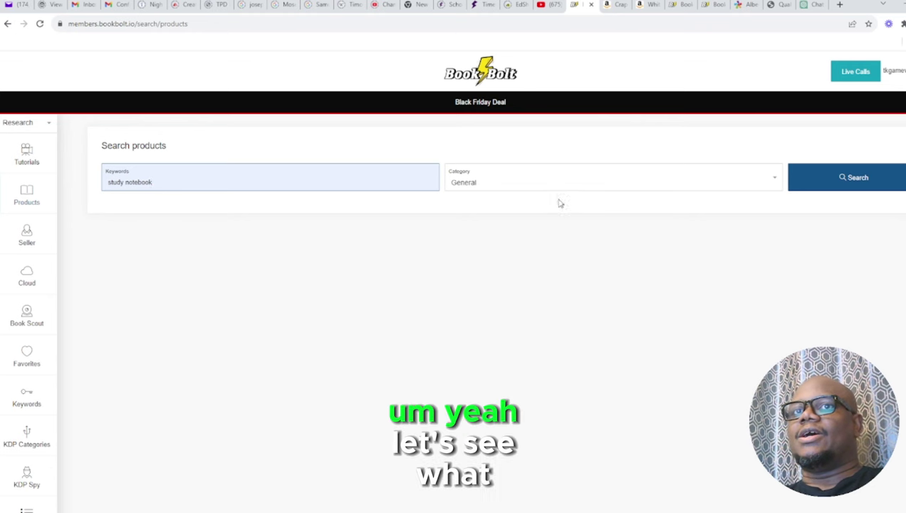
{"action": "left_click", "coordinate": [854, 178]}
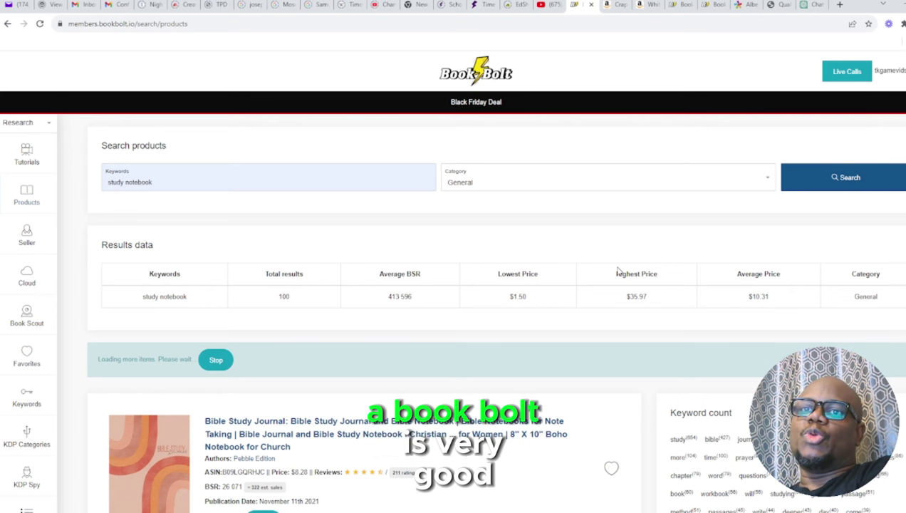
- Review the 100 study notebook results averaging $10.31, then return to the top
{"action": "scroll", "coordinate": [619, 271], "scroll_direction": "down", "scroll_amount": 1}
{"action": "scroll", "coordinate": [619, 271], "scroll_direction": "down", "scroll_amount": 2}
{"action": "scroll", "coordinate": [619, 270], "scroll_direction": "down", "scroll_amount": 2}
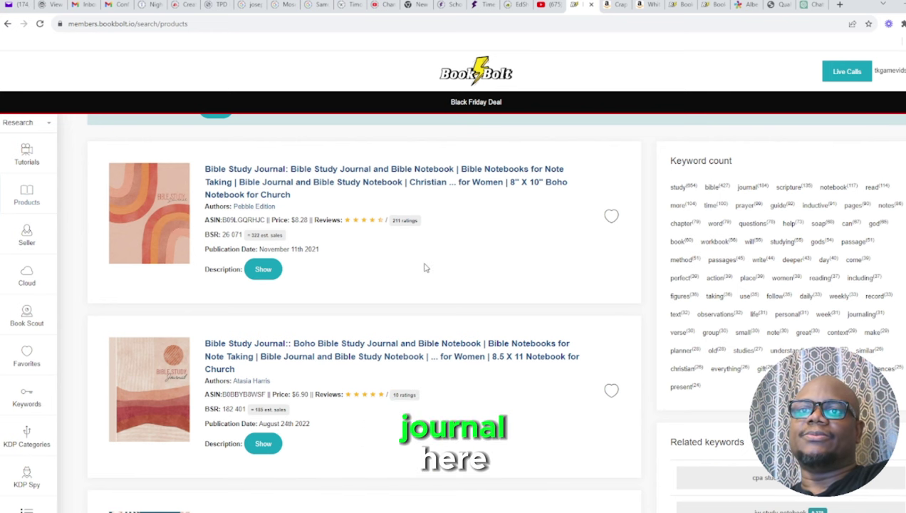
{"action": "scroll", "coordinate": [425, 268], "scroll_direction": "down", "scroll_amount": 3}
{"action": "scroll", "coordinate": [426, 269], "scroll_direction": "down", "scroll_amount": 2}
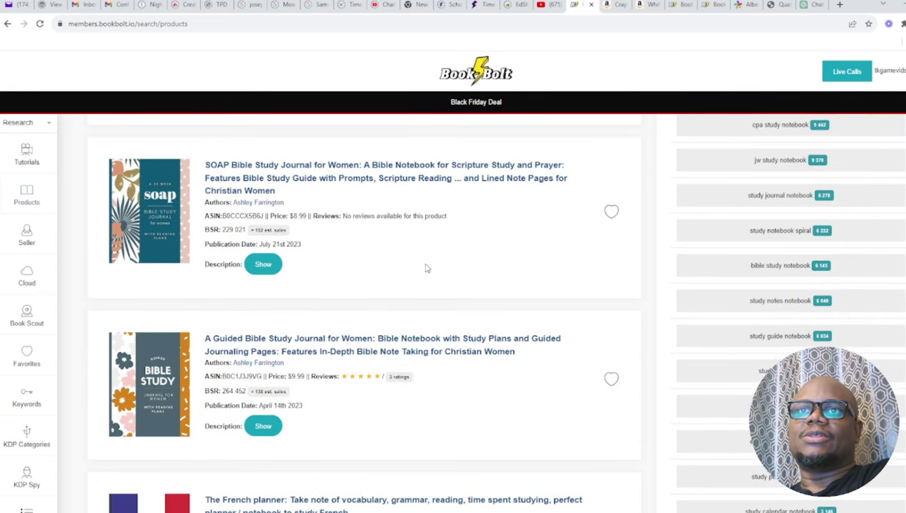
{"action": "scroll", "coordinate": [341, 257], "scroll_direction": "down", "scroll_amount": 3}
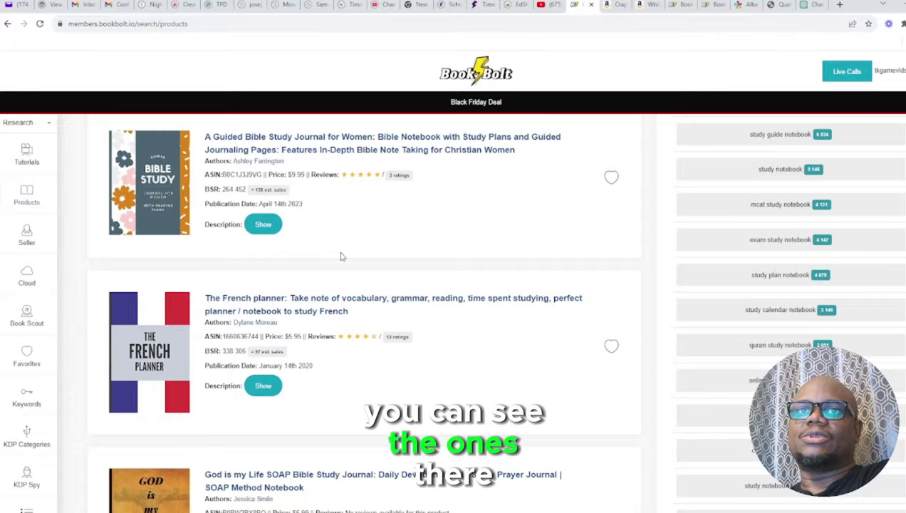
{"action": "scroll", "coordinate": [341, 257], "scroll_direction": "up", "scroll_amount": 6}
{"action": "scroll", "coordinate": [340, 258], "scroll_direction": "up", "scroll_amount": 3}
{"action": "scroll", "coordinate": [340, 257], "scroll_direction": "up", "scroll_amount": 3}
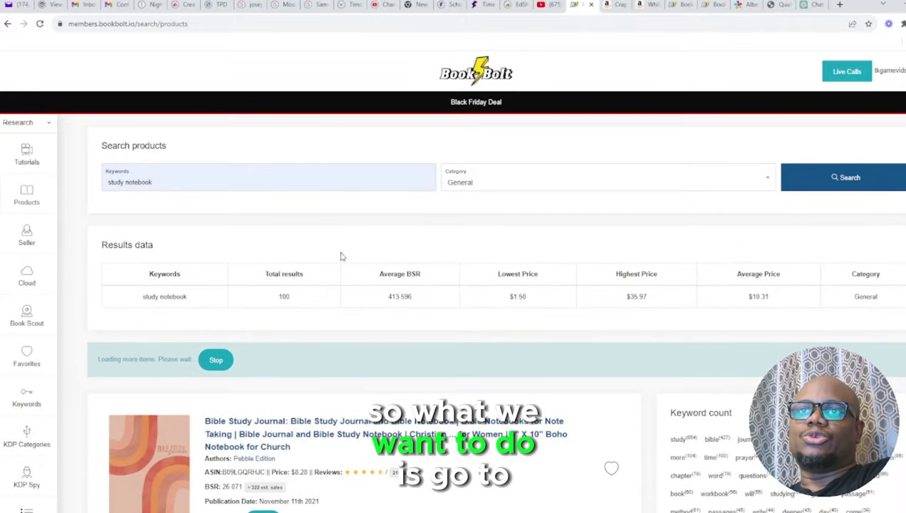
- Run a Cloud Top 100 bestseller search in the Notebook category
{"action": "left_click", "coordinate": [26, 280]}
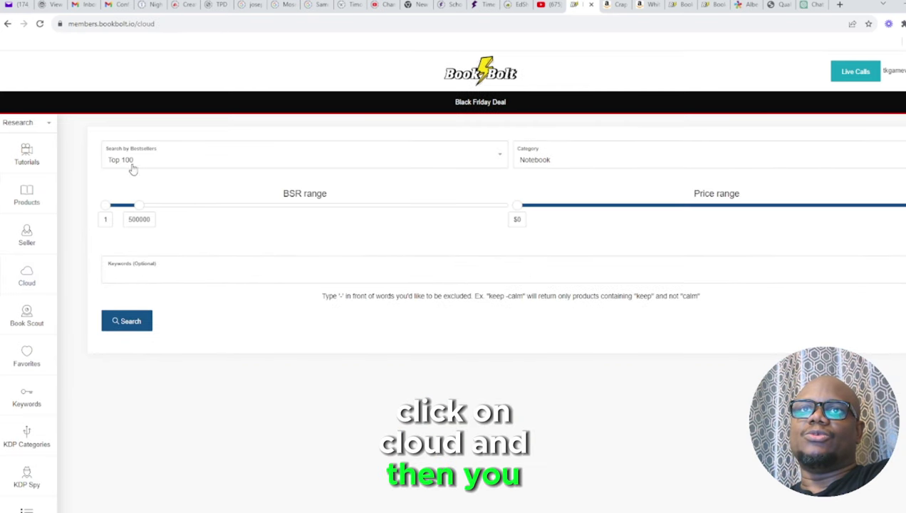
{"action": "left_click", "coordinate": [499, 153]}
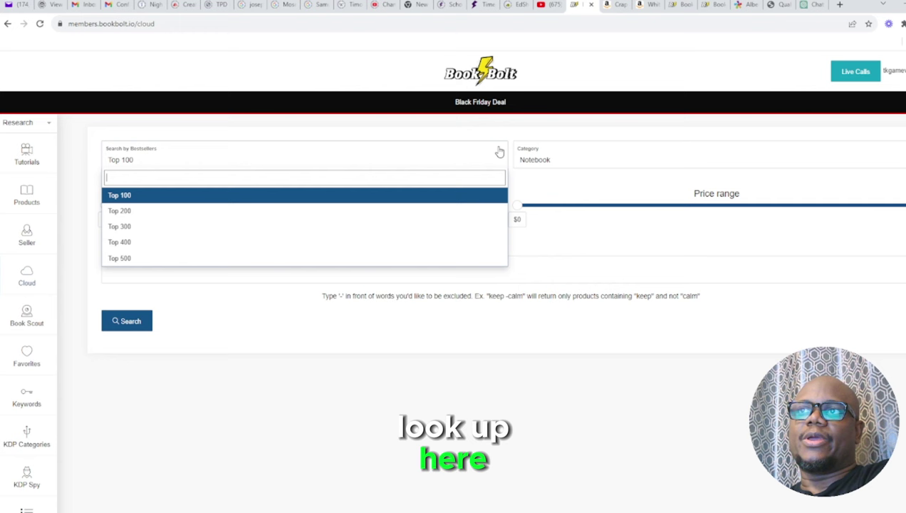
{"action": "left_click", "coordinate": [131, 196]}
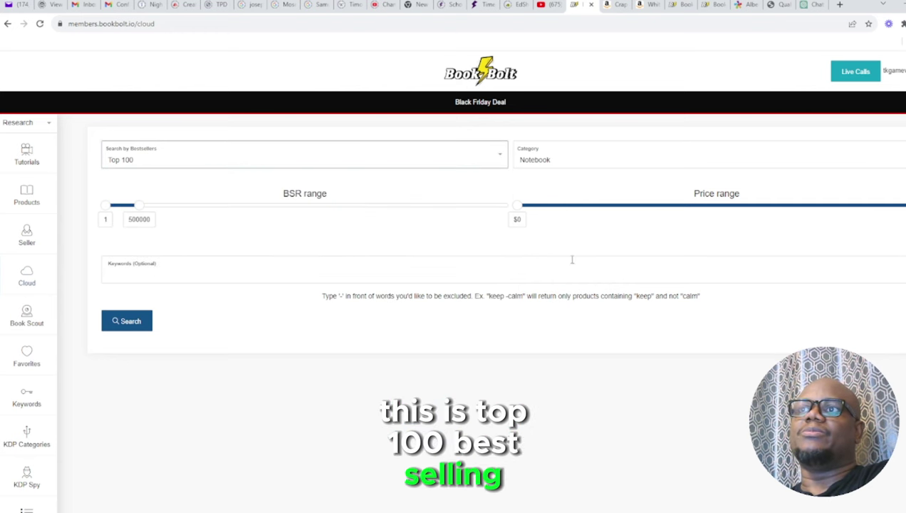
{"action": "left_click", "coordinate": [557, 162]}
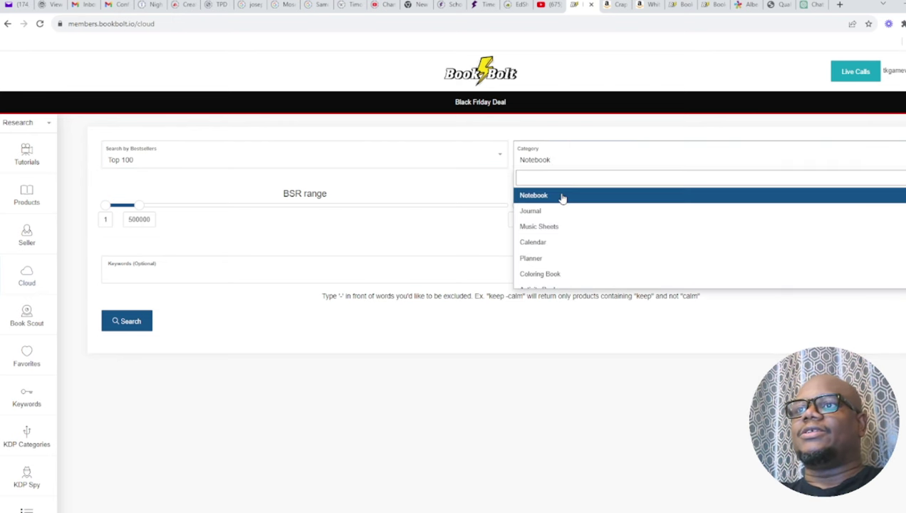
{"action": "left_click", "coordinate": [562, 198]}
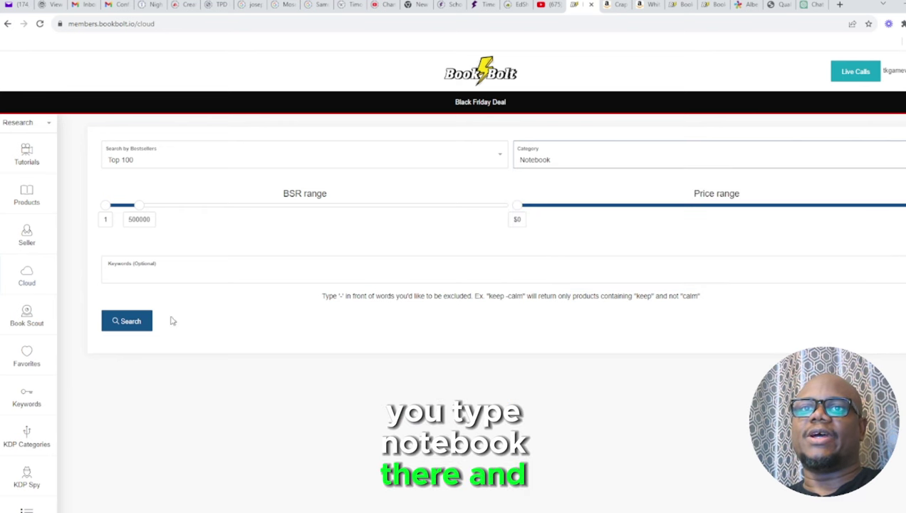
{"action": "left_click", "coordinate": [134, 324]}
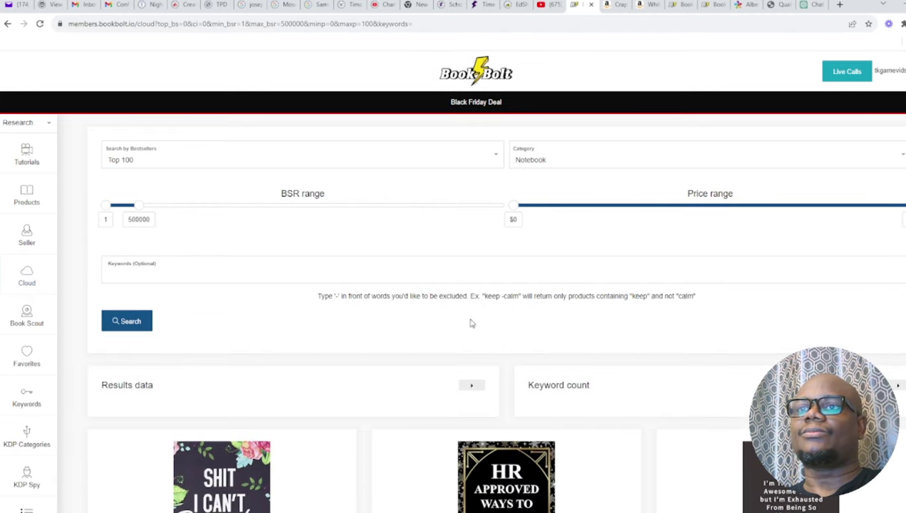
- Review the bestselling notebooks' covers, prices, BSRs and estimated monthly sales
{"action": "scroll", "coordinate": [469, 320], "scroll_direction": "down", "scroll_amount": 2}
{"action": "scroll", "coordinate": [470, 313], "scroll_direction": "down", "scroll_amount": 2}
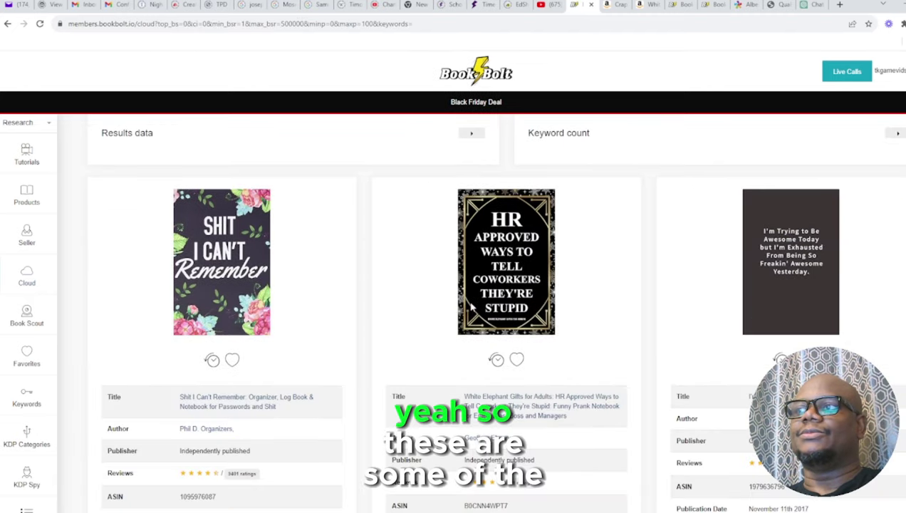
{"action": "scroll", "coordinate": [471, 307], "scroll_direction": "down", "scroll_amount": 1}
{"action": "scroll", "coordinate": [470, 308], "scroll_direction": "down", "scroll_amount": 1}
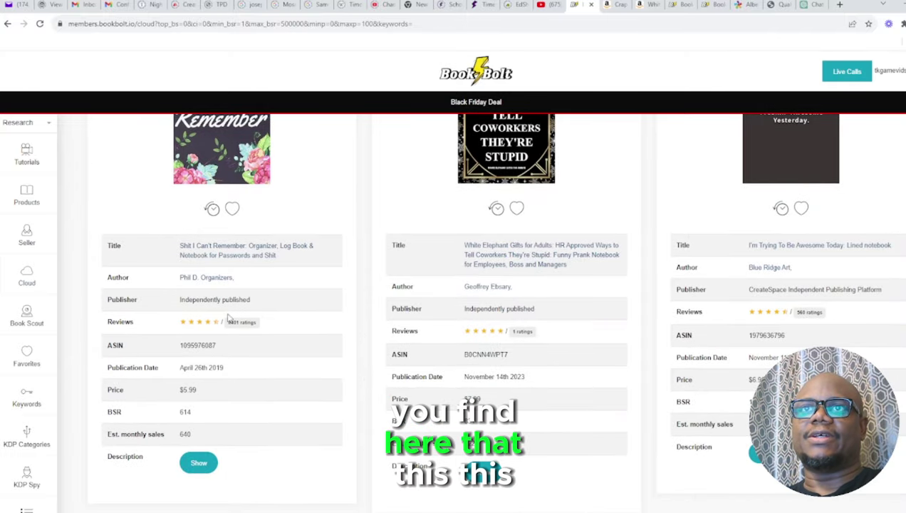
{"action": "scroll", "coordinate": [287, 255], "scroll_direction": "up", "scroll_amount": 2}
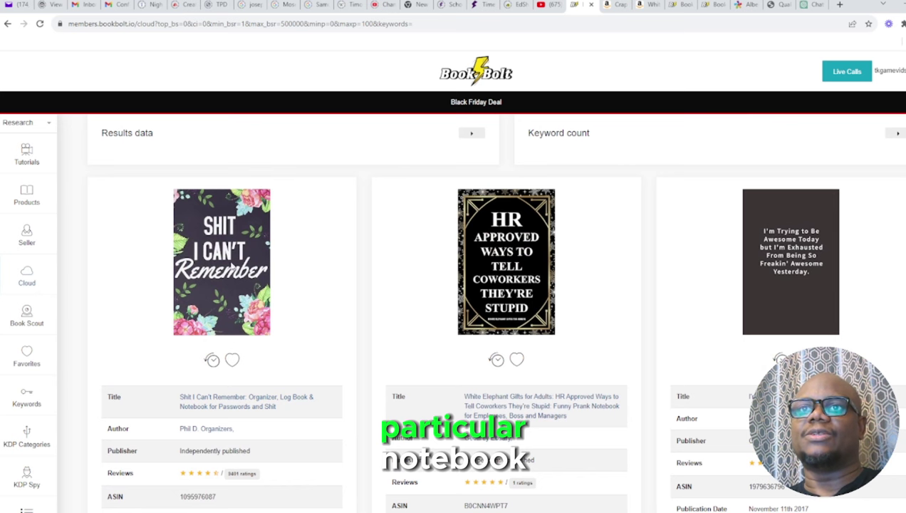
{"action": "scroll", "coordinate": [291, 370], "scroll_direction": "down", "scroll_amount": 2}
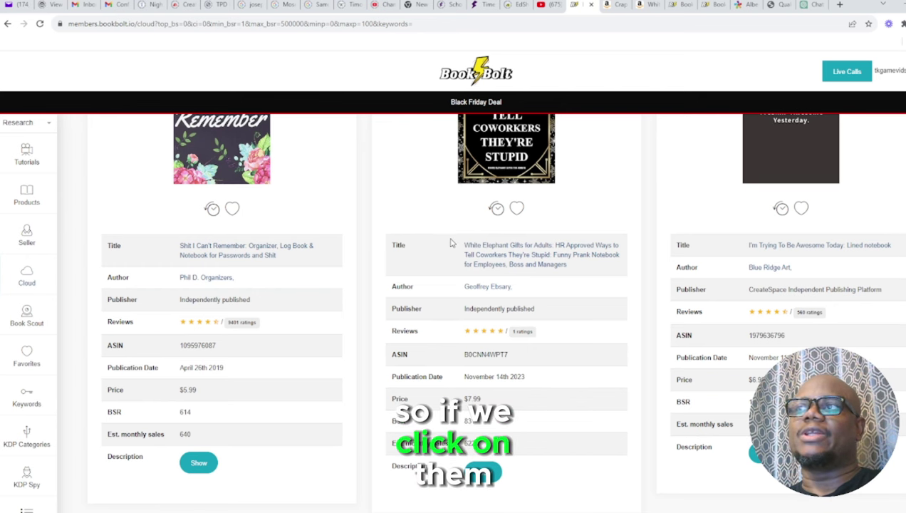
{"action": "scroll", "coordinate": [773, 292], "scroll_direction": "up", "scroll_amount": 2}
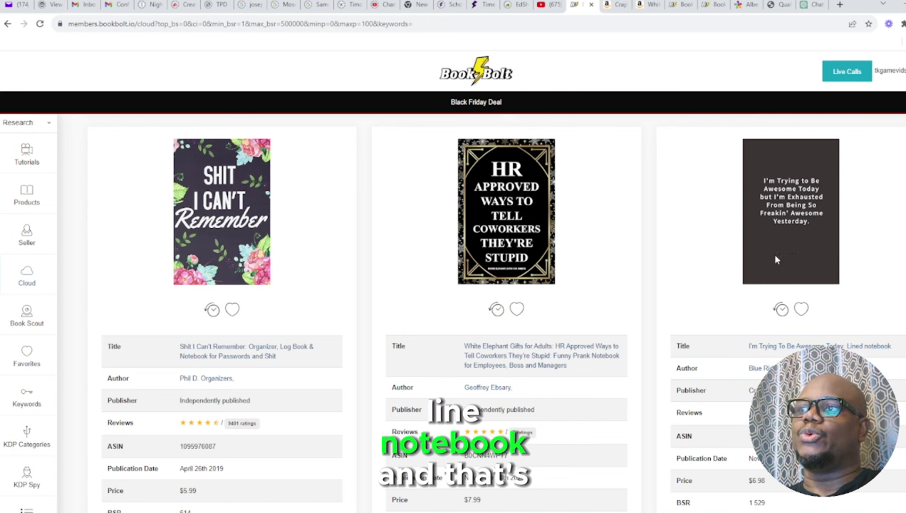
- Check the $6.98, 110-page 6x9 'I'm Trying To Be Awesome Today' notebook on Amazon, then return to Book Bolt
{"action": "left_click", "coordinate": [784, 347]}
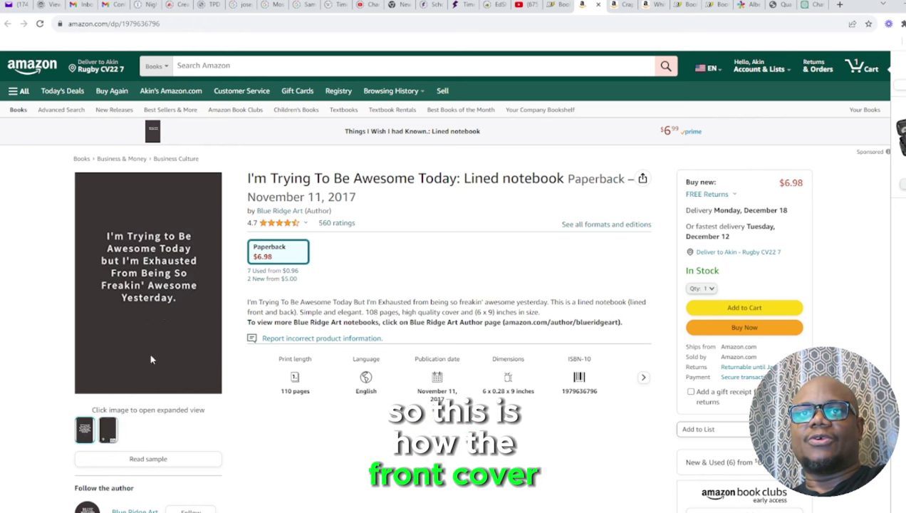
{"action": "mouse_move", "coordinate": [84, 430]}
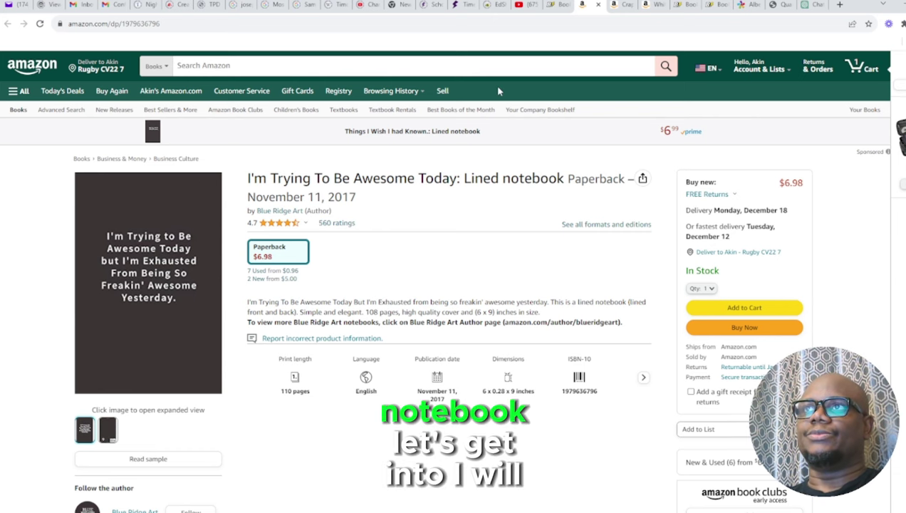
{"action": "left_click", "coordinate": [559, 5]}
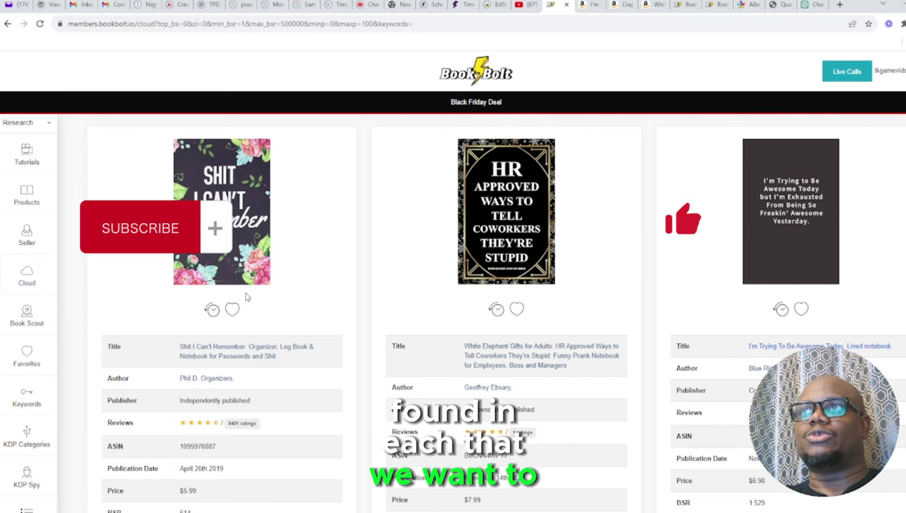
- Preview the Study Notebook cover, then switch Book Bolt from Research to Create tools
{"action": "left_click", "coordinate": [682, 6]}
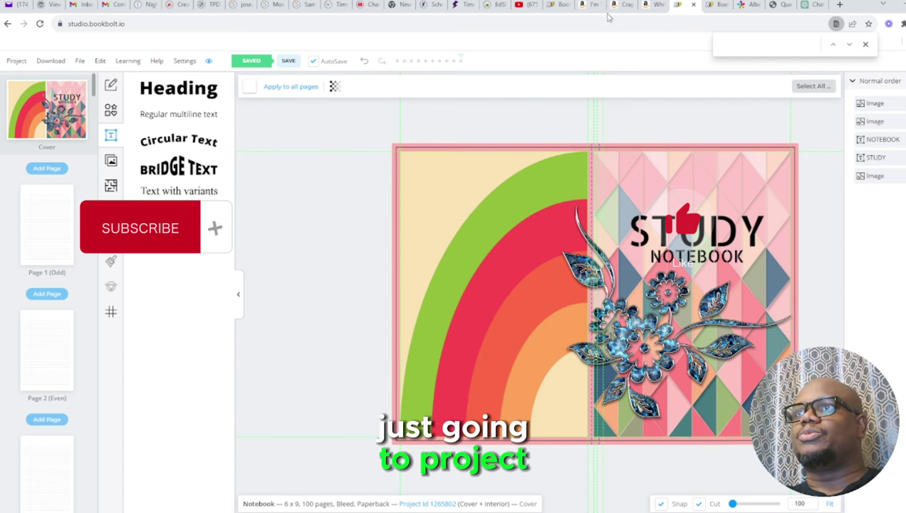
{"action": "left_click", "coordinate": [554, 5]}
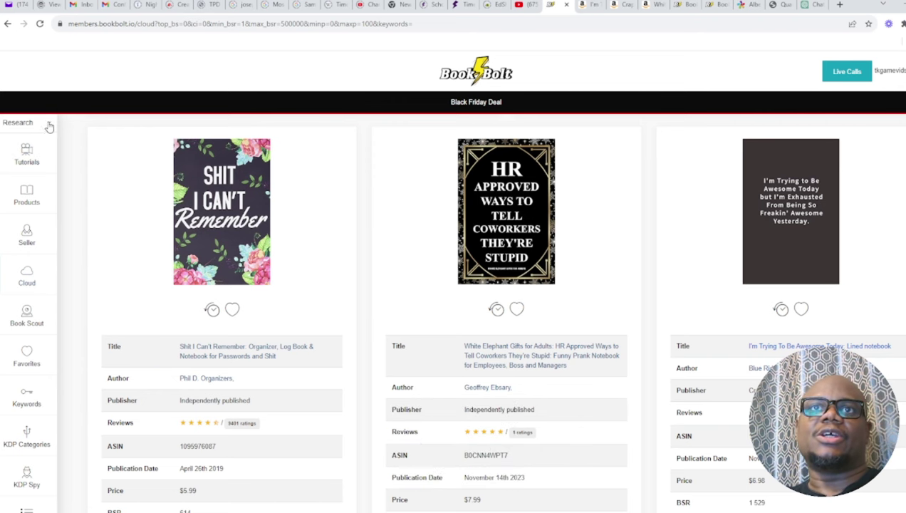
{"action": "left_click", "coordinate": [48, 126]}
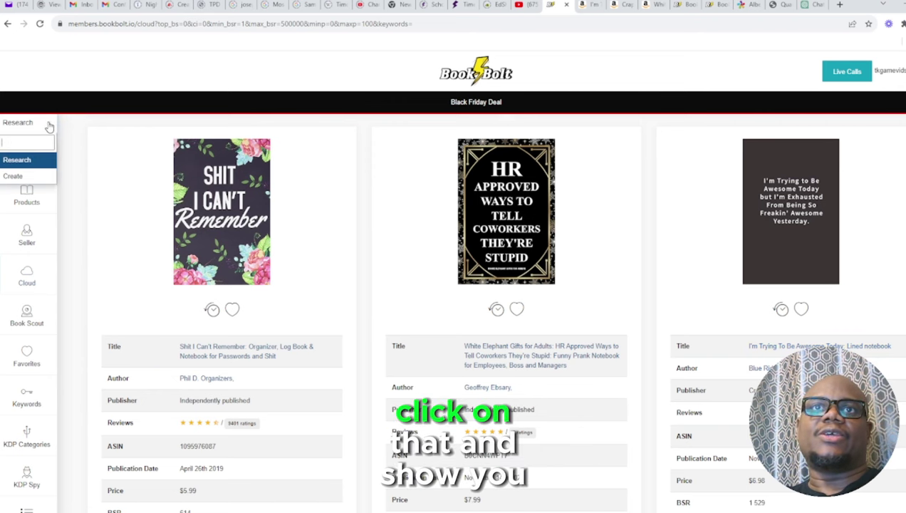
{"action": "left_click", "coordinate": [34, 178]}
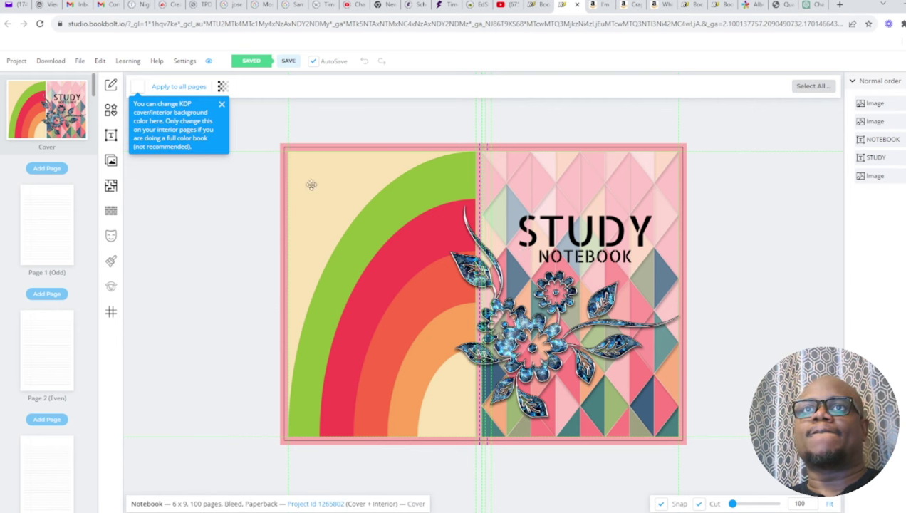
- Create a new 6x9, 100-page project named 'Bible Study Note book'
{"action": "left_click", "coordinate": [16, 62]}
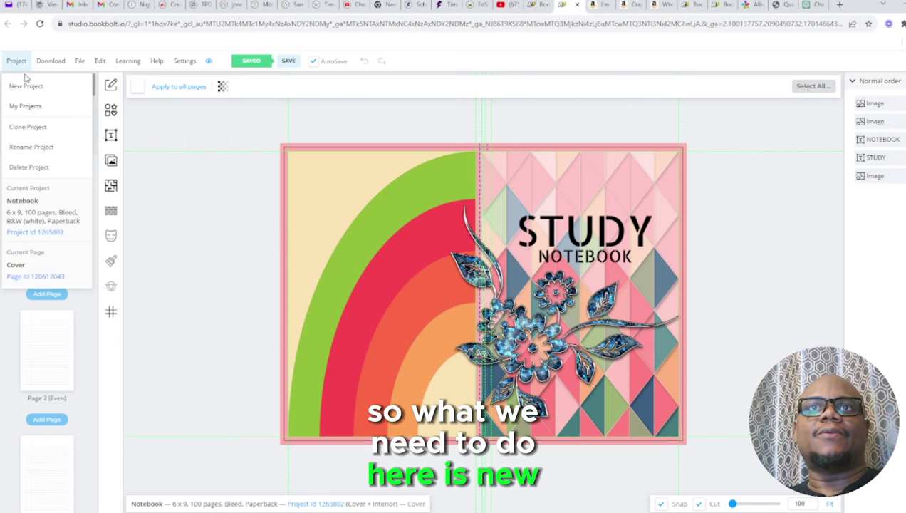
{"action": "left_click", "coordinate": [27, 86]}
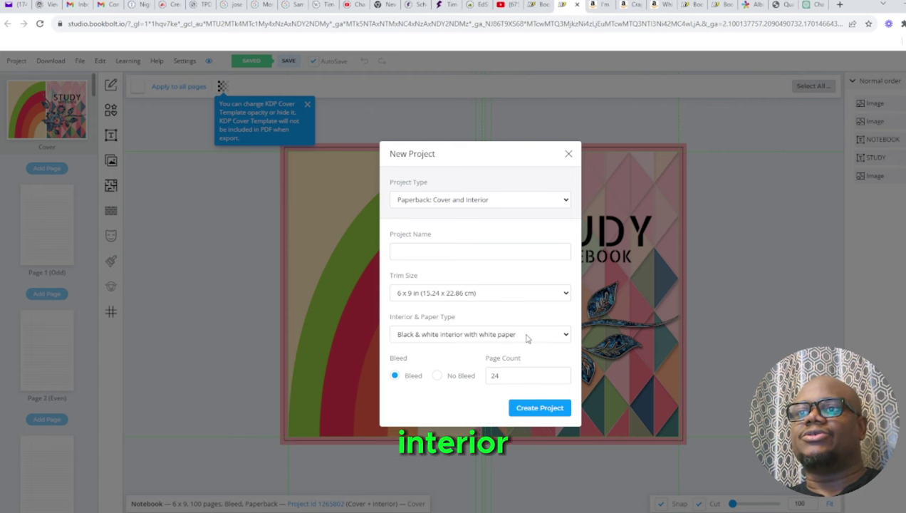
{"action": "double_click", "coordinate": [495, 376]}
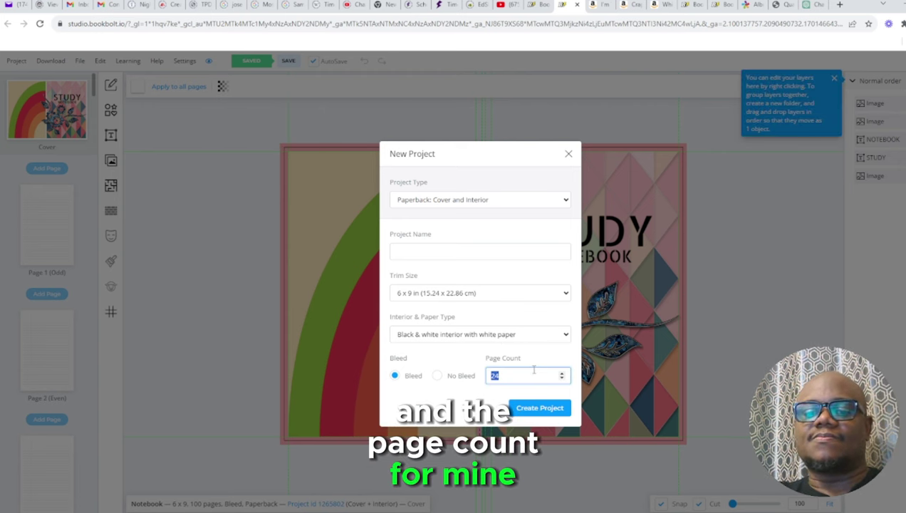
{"action": "type", "text": "100"}
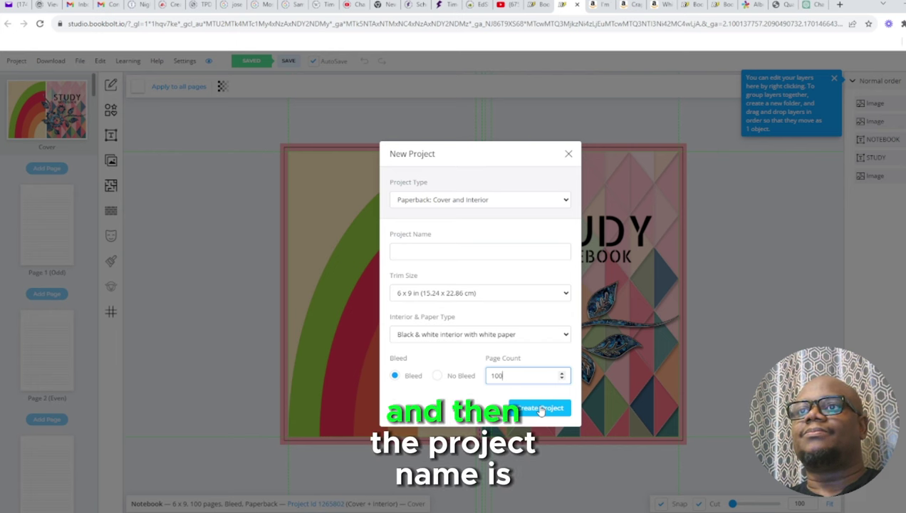
{"action": "left_click", "coordinate": [437, 252]}
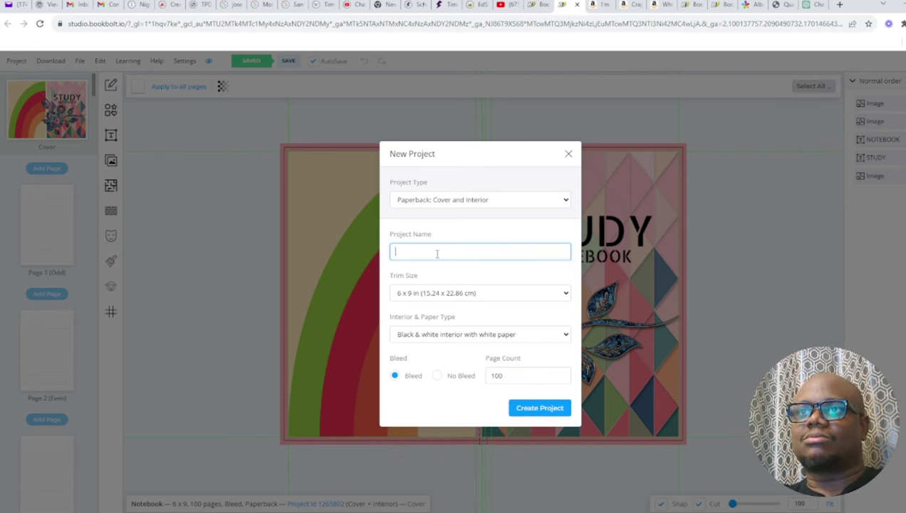
{"action": "type", "text": "B"}
{"action": "type", "text": "ible St"}
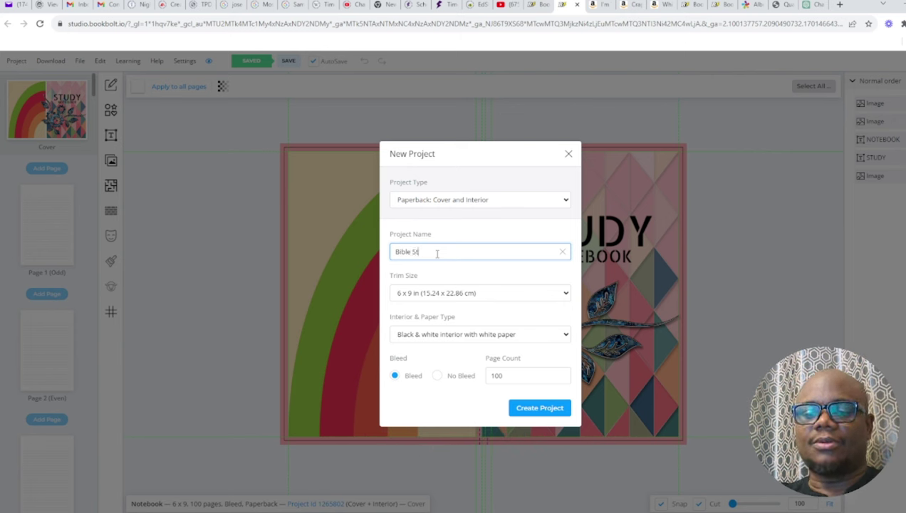
{"action": "type", "text": "udy "}
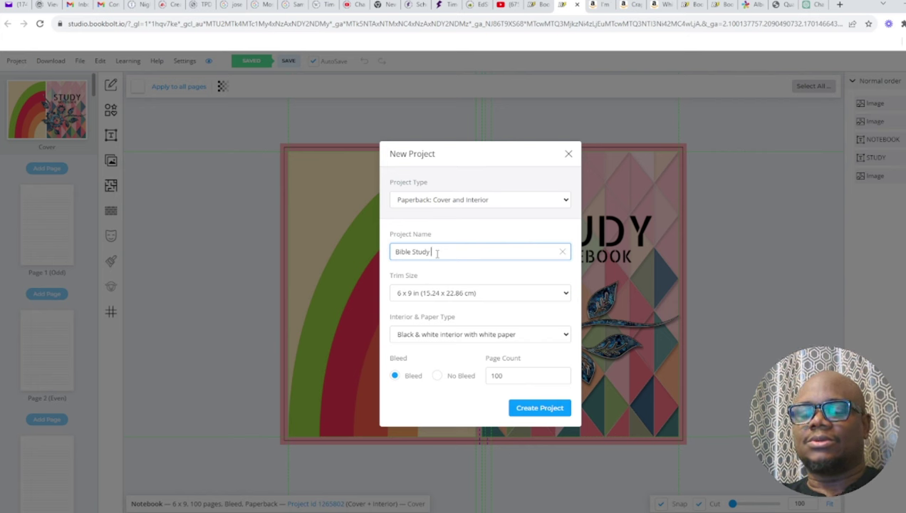
{"action": "type", "text": "Note"}
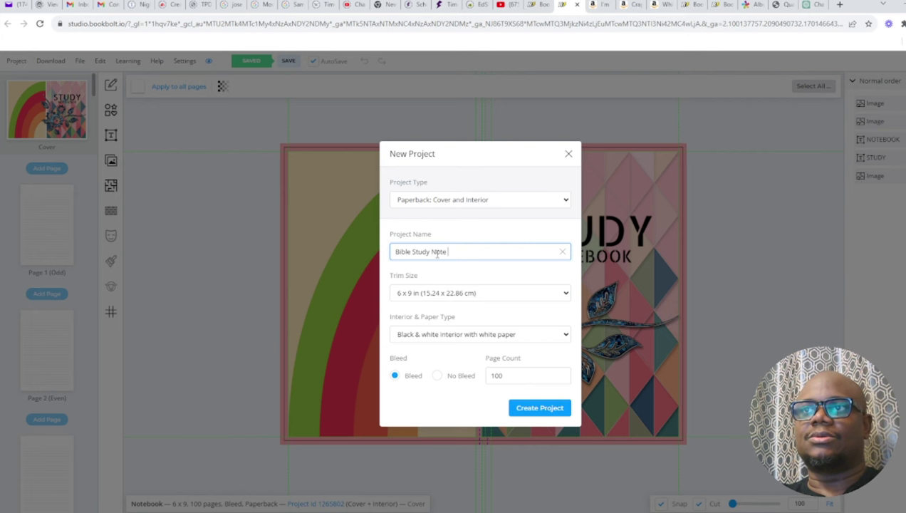
{"action": "type", "text": "ook"}
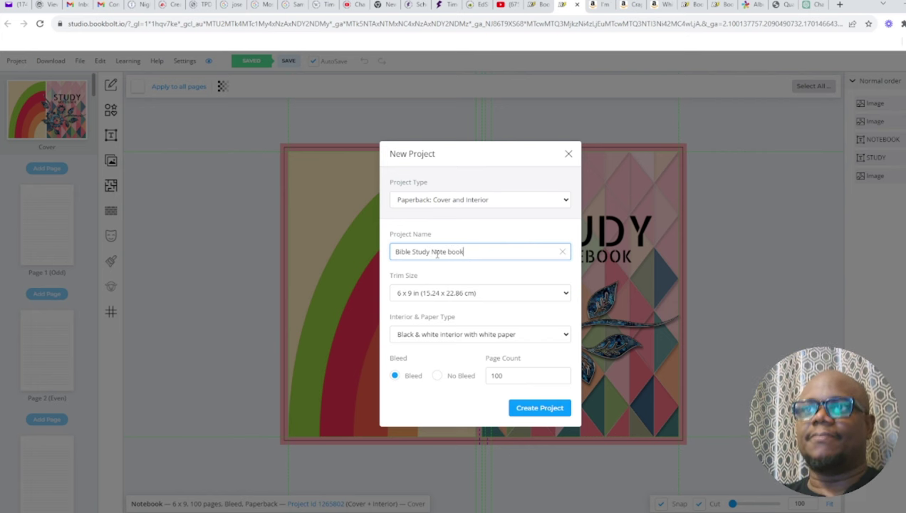
{"action": "left_click", "coordinate": [543, 411]}
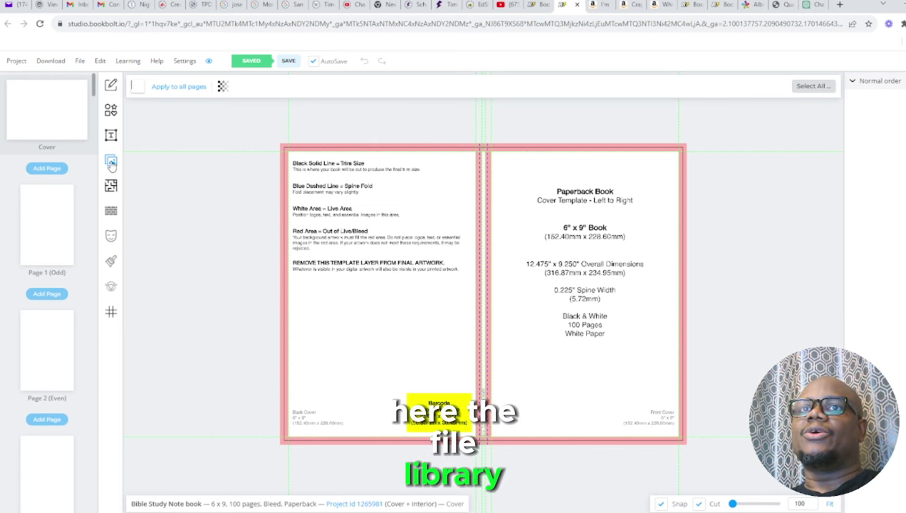
- Browse the Pixabay stock photos in the image library for a cover picture
{"action": "left_click", "coordinate": [111, 163]}
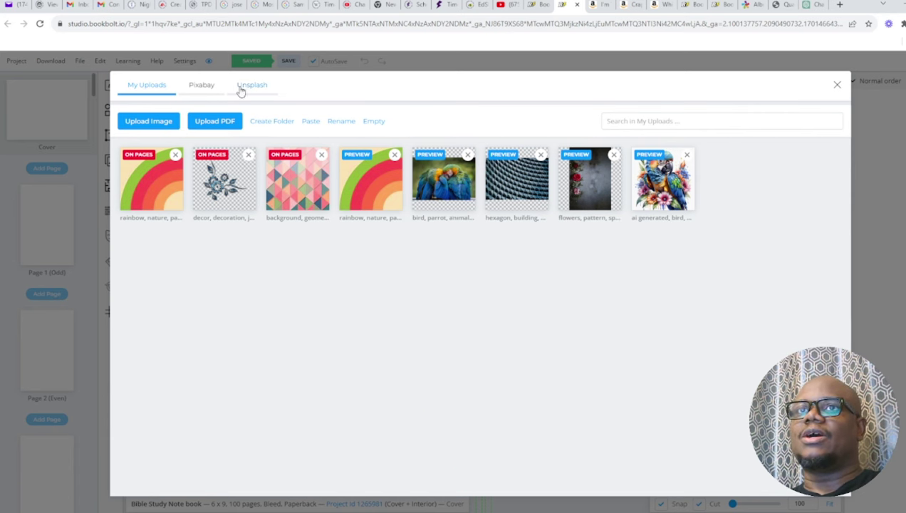
{"action": "left_click", "coordinate": [202, 86]}
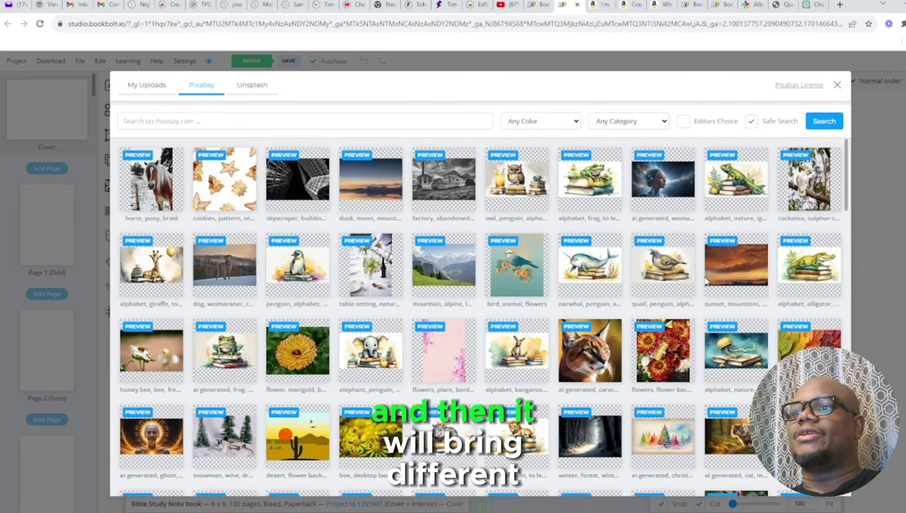
{"action": "scroll", "coordinate": [707, 283], "scroll_direction": "down", "scroll_amount": 4}
{"action": "scroll", "coordinate": [708, 283], "scroll_direction": "down", "scroll_amount": 2}
{"action": "scroll", "coordinate": [708, 284], "scroll_direction": "down", "scroll_amount": 1}
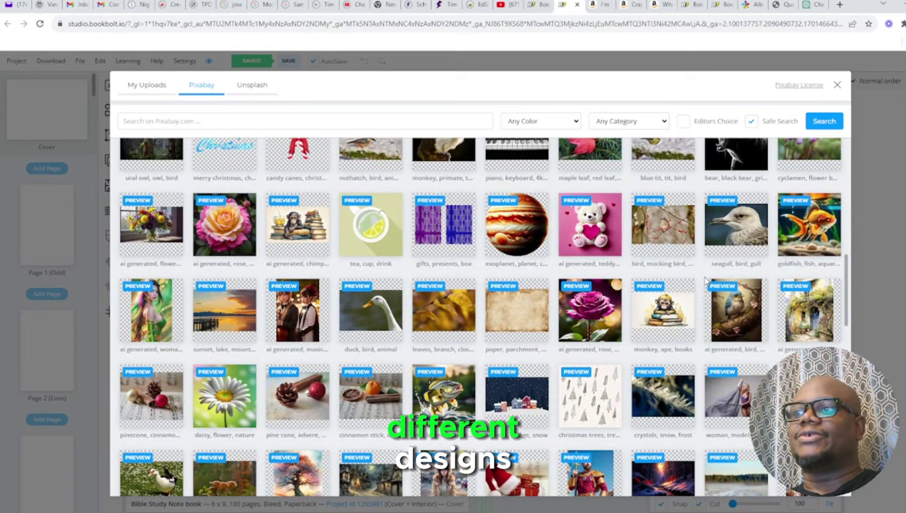
{"action": "scroll", "coordinate": [707, 284], "scroll_direction": "down", "scroll_amount": 2}
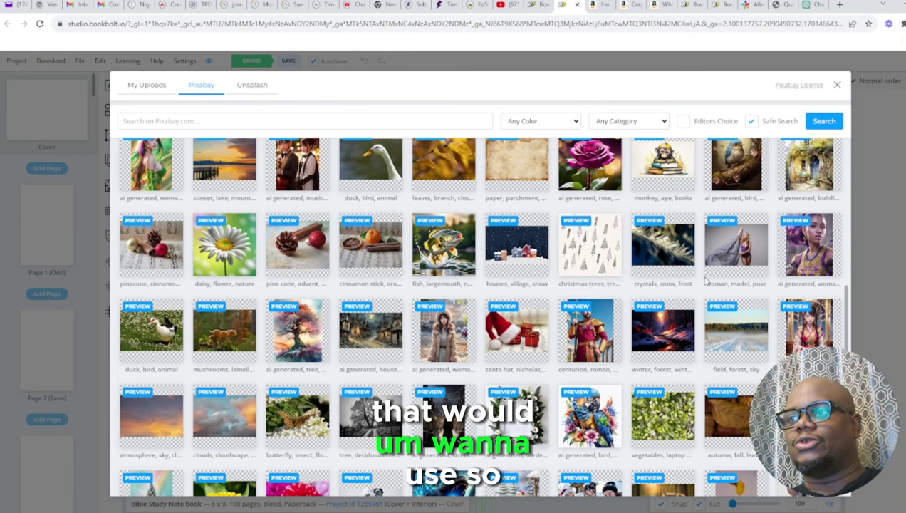
{"action": "scroll", "coordinate": [707, 280], "scroll_direction": "down", "scroll_amount": 1}
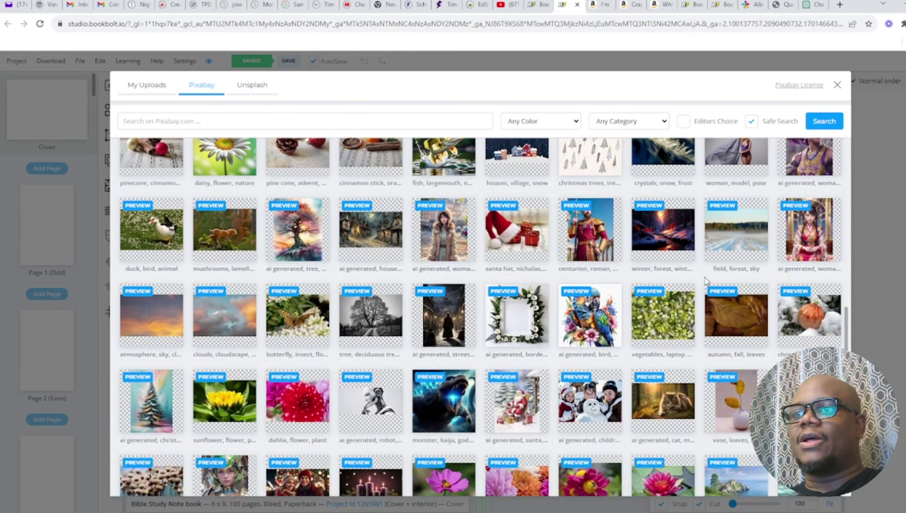
{"action": "scroll", "coordinate": [707, 281], "scroll_direction": "down", "scroll_amount": 2}
{"action": "scroll", "coordinate": [706, 281], "scroll_direction": "down", "scroll_amount": 2}
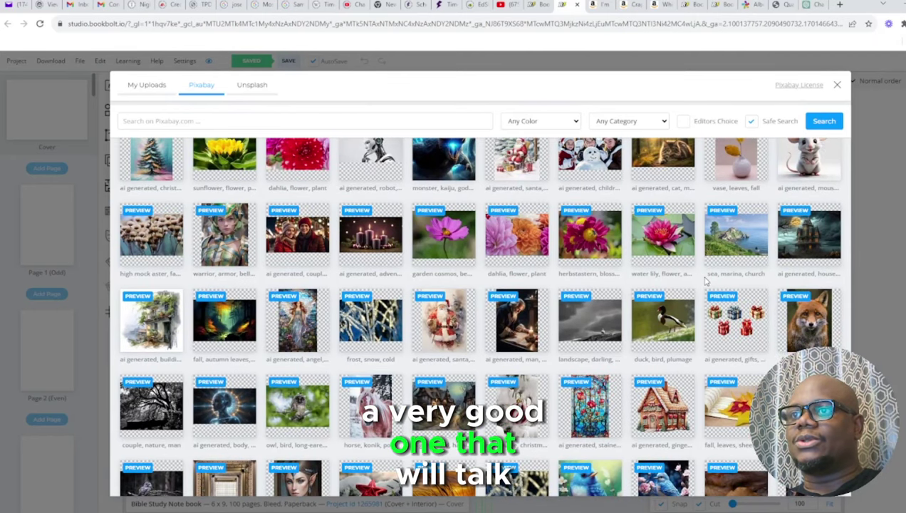
{"action": "scroll", "coordinate": [706, 280], "scroll_direction": "down", "scroll_amount": 1}
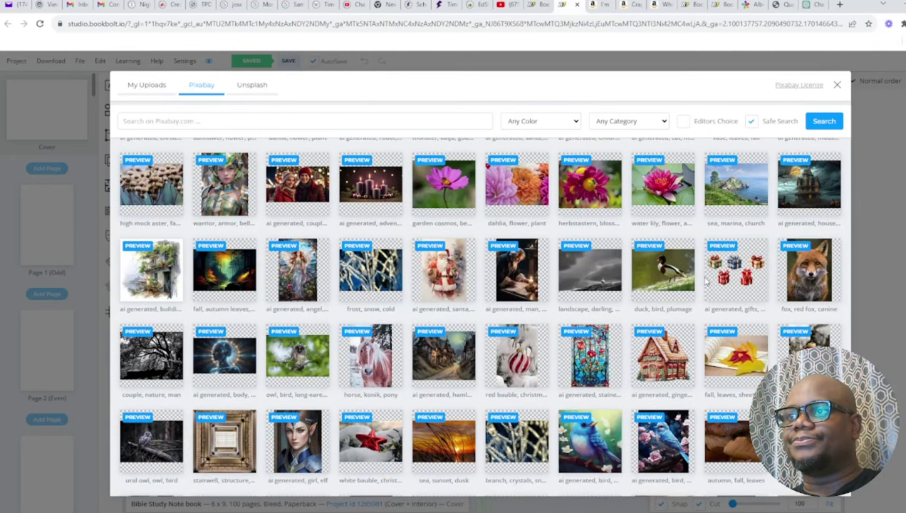
{"action": "scroll", "coordinate": [706, 280], "scroll_direction": "down", "scroll_amount": 2}
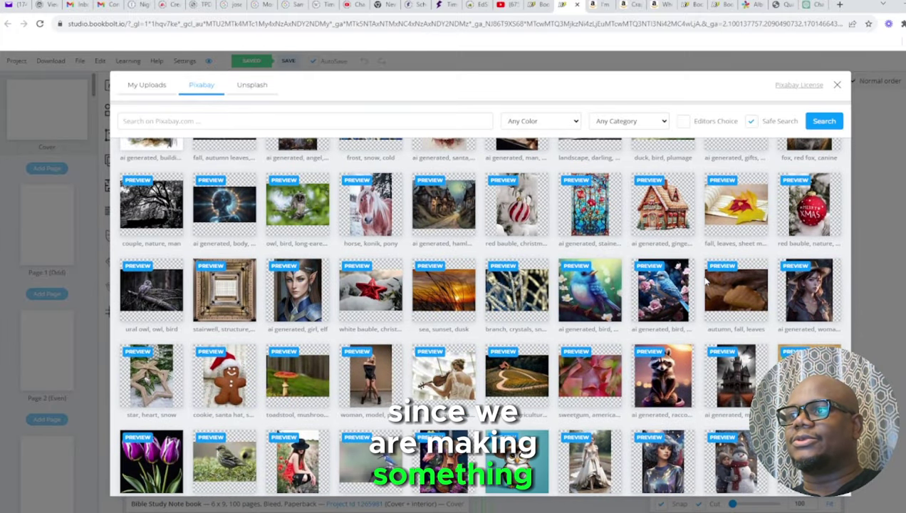
{"action": "scroll", "coordinate": [706, 281], "scroll_direction": "down", "scroll_amount": 1}
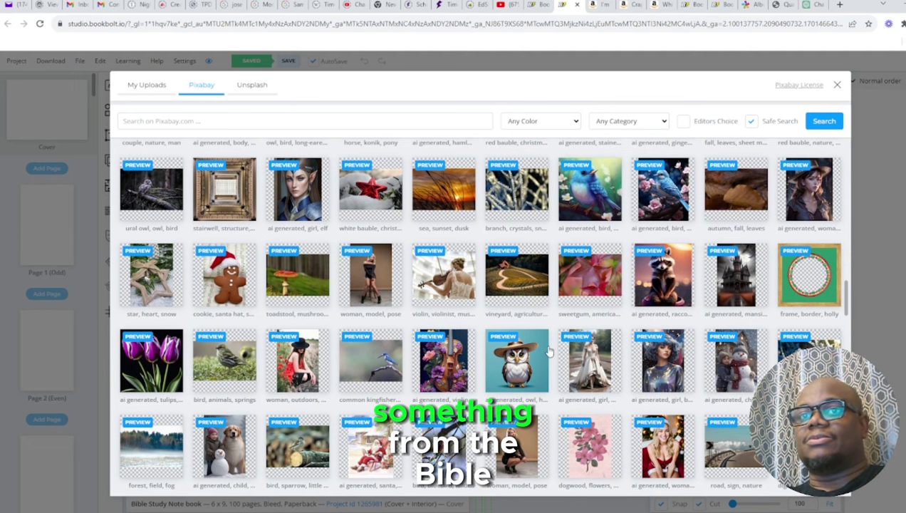
- Add the floral violin image and stretch it to the front cover's trim and spine lines
{"action": "left_click", "coordinate": [448, 372]}
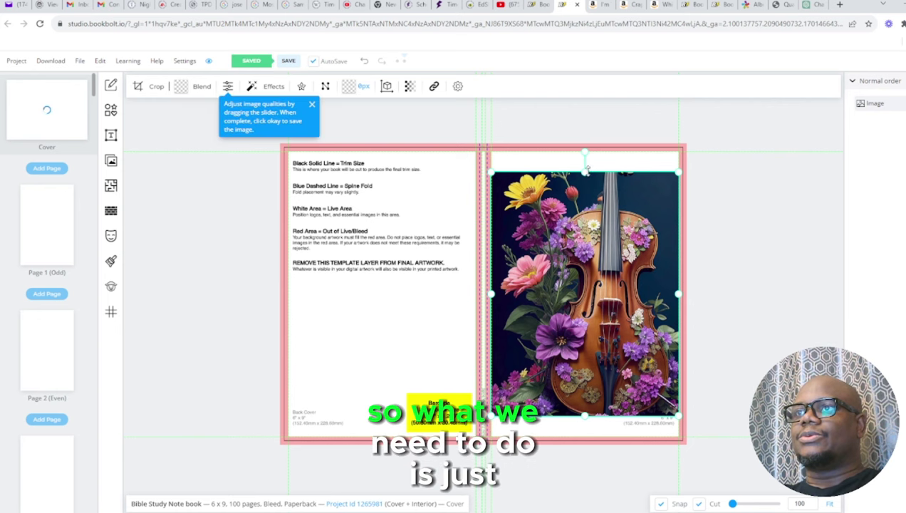
{"action": "left_click_drag", "start_coordinate": [585, 169], "coordinate": [584, 150]}
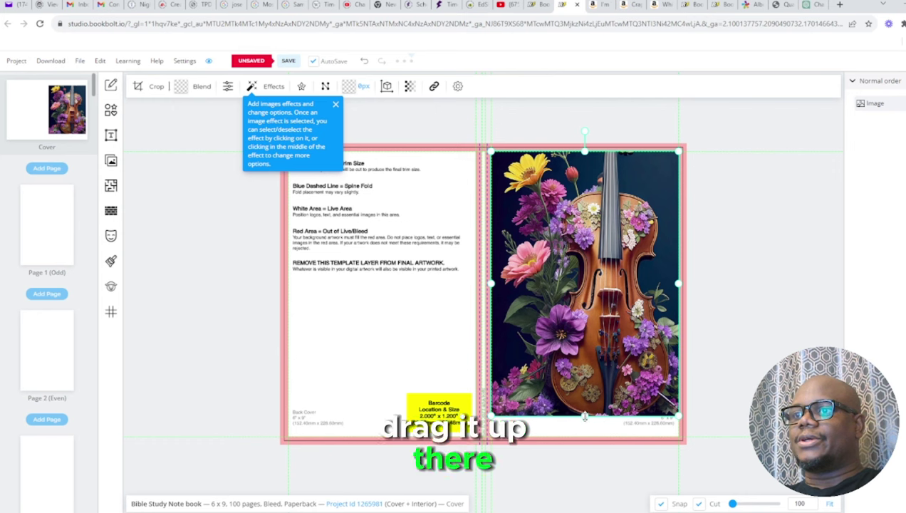
{"action": "left_click_drag", "start_coordinate": [584, 416], "coordinate": [584, 436]}
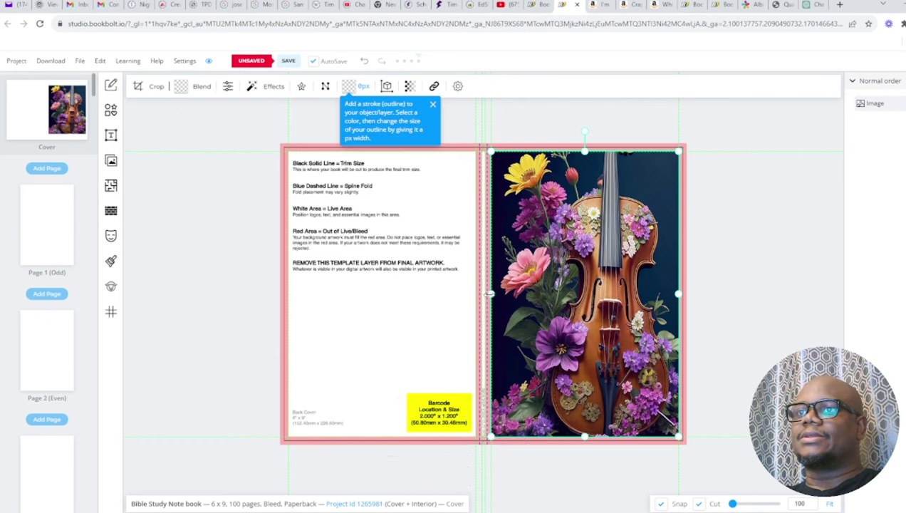
{"action": "left_click_drag", "start_coordinate": [490, 293], "coordinate": [484, 292]}
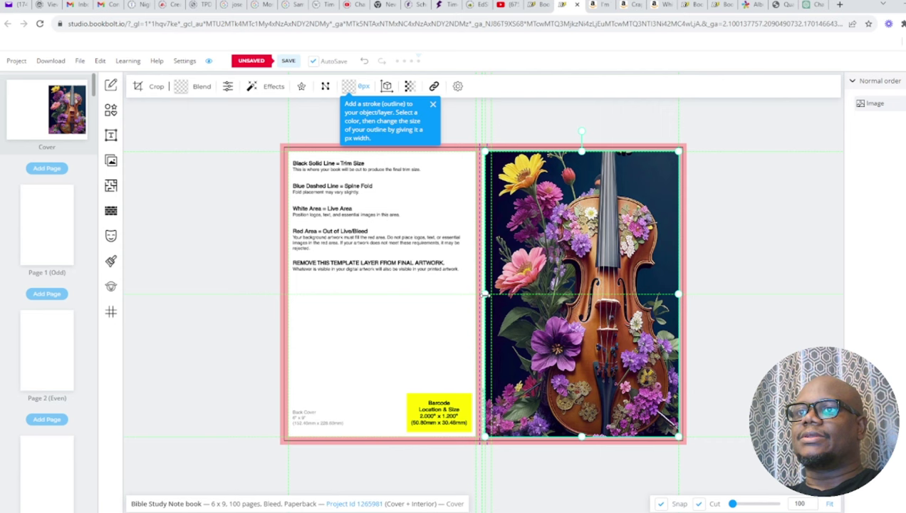
{"action": "left_click", "coordinate": [728, 337]}
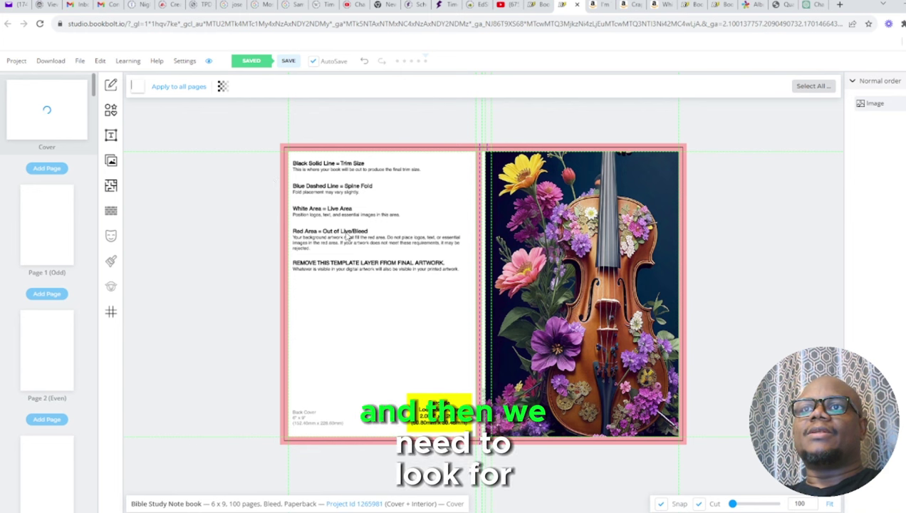
- Find the butterfly-on-flower photo in Pixabay and insert it onto the cover
{"action": "left_click", "coordinate": [111, 161]}
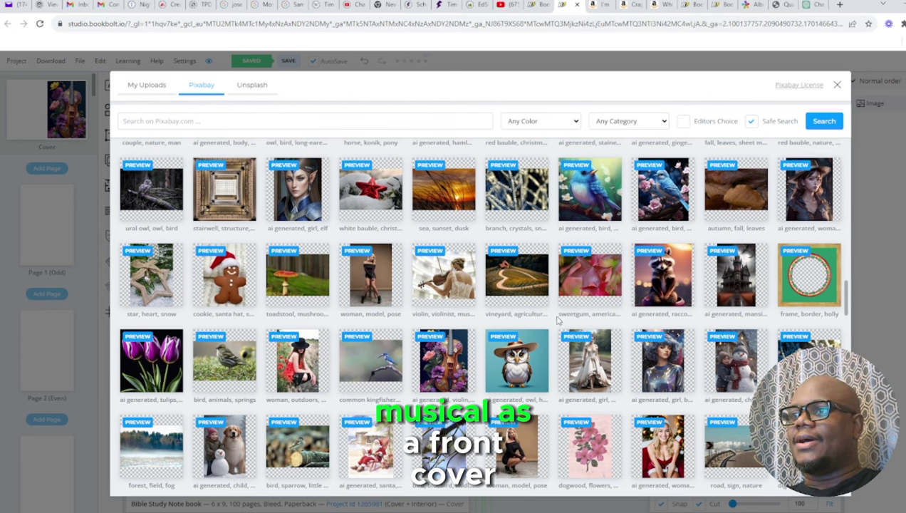
{"action": "scroll", "coordinate": [577, 314], "scroll_direction": "down", "scroll_amount": 2}
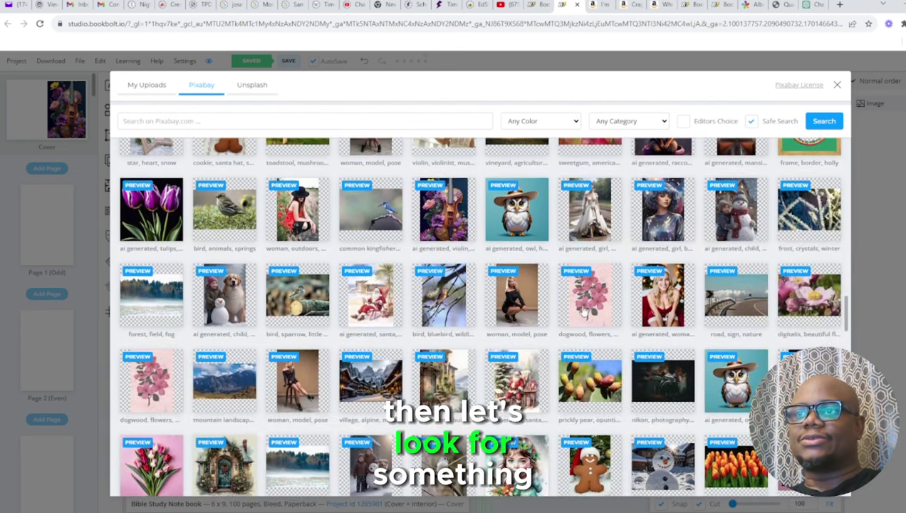
{"action": "scroll", "coordinate": [582, 311], "scroll_direction": "down", "scroll_amount": 3}
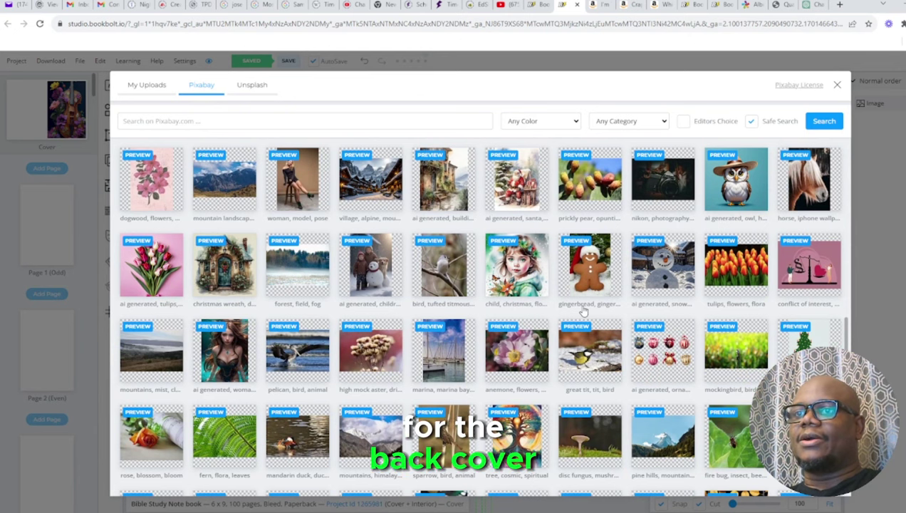
{"action": "scroll", "coordinate": [583, 312], "scroll_direction": "down", "scroll_amount": 2}
{"action": "scroll", "coordinate": [583, 311], "scroll_direction": "down", "scroll_amount": 1}
{"action": "scroll", "coordinate": [583, 311], "scroll_direction": "down", "scroll_amount": 1}
{"action": "scroll", "coordinate": [583, 311], "scroll_direction": "down", "scroll_amount": 1}
{"action": "scroll", "coordinate": [582, 311], "scroll_direction": "down", "scroll_amount": 1}
{"action": "scroll", "coordinate": [584, 309], "scroll_direction": "down", "scroll_amount": 1}
{"action": "scroll", "coordinate": [583, 312], "scroll_direction": "down", "scroll_amount": 1}
{"action": "scroll", "coordinate": [583, 312], "scroll_direction": "down", "scroll_amount": 1}
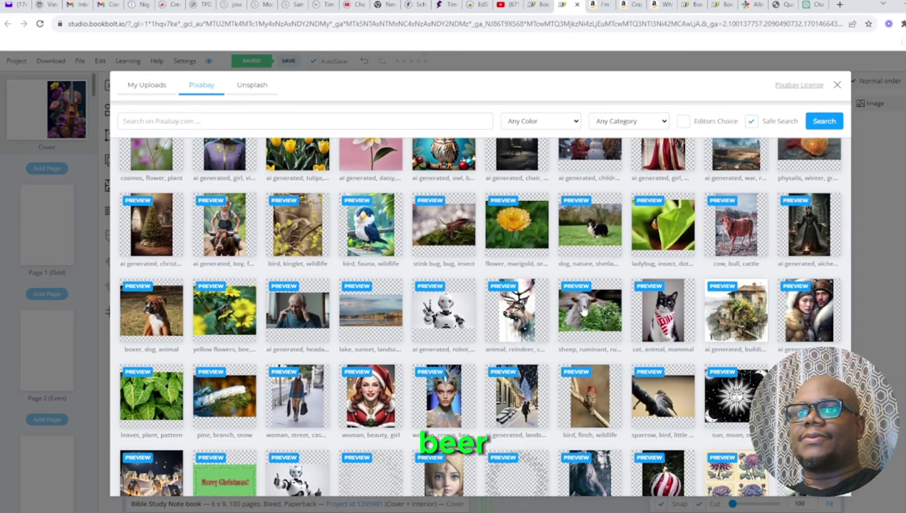
{"action": "scroll", "coordinate": [582, 311], "scroll_direction": "down", "scroll_amount": 1}
{"action": "scroll", "coordinate": [582, 311], "scroll_direction": "down", "scroll_amount": 1}
{"action": "scroll", "coordinate": [582, 309], "scroll_direction": "down", "scroll_amount": 1}
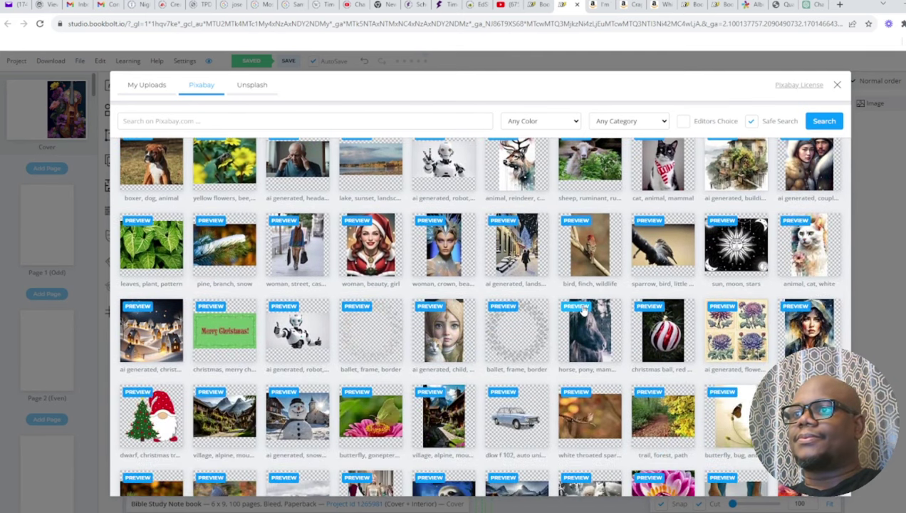
{"action": "scroll", "coordinate": [583, 309], "scroll_direction": "down", "scroll_amount": 1}
{"action": "scroll", "coordinate": [582, 311], "scroll_direction": "down", "scroll_amount": 1}
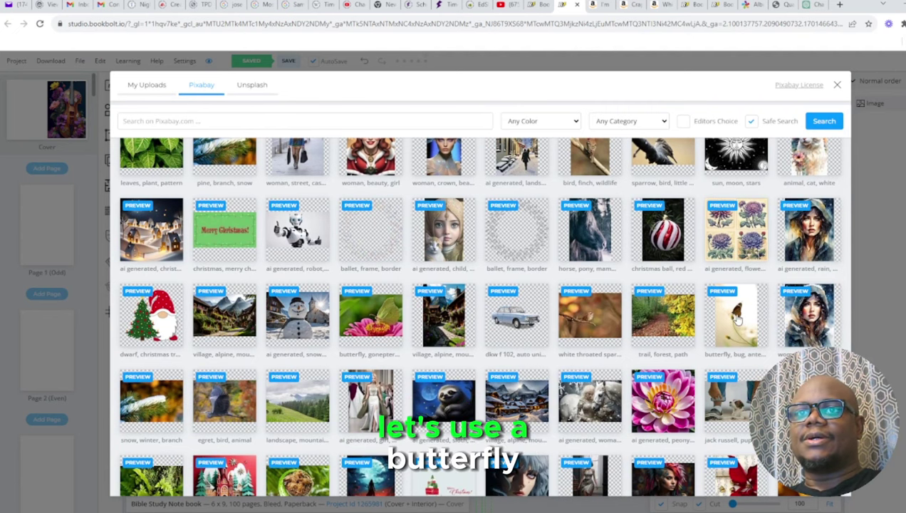
{"action": "left_click", "coordinate": [738, 320]}
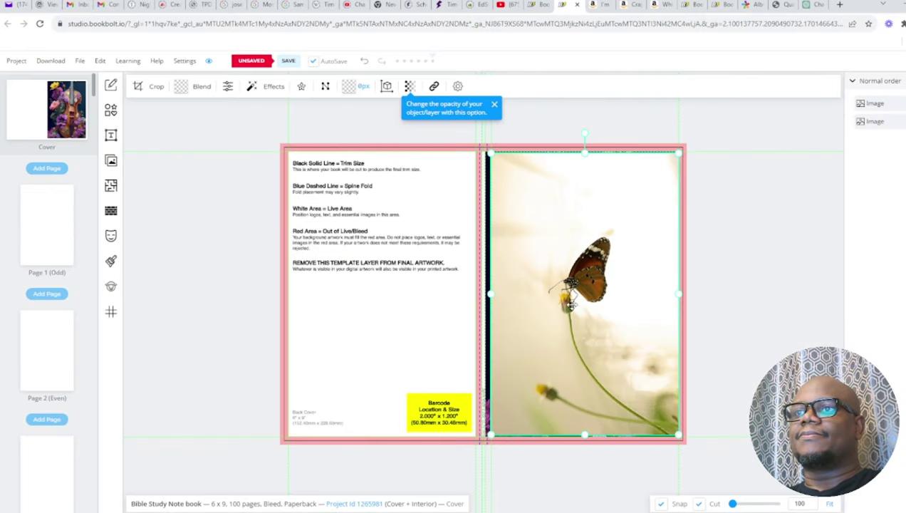
- Move the butterfly to the back cover, fit it to trim and spine, and extend the violin to the spine
{"action": "left_click_drag", "start_coordinate": [570, 305], "coordinate": [368, 308]}
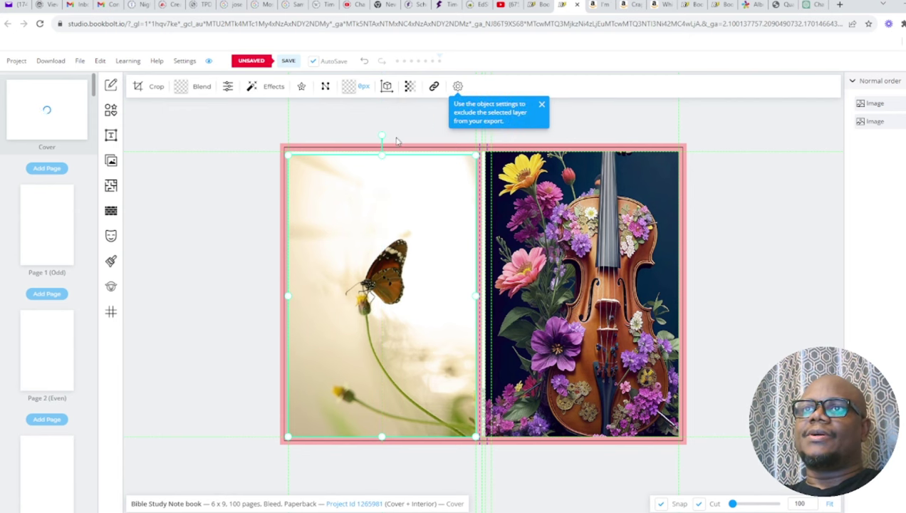
{"action": "left_click_drag", "start_coordinate": [382, 155], "coordinate": [381, 150]}
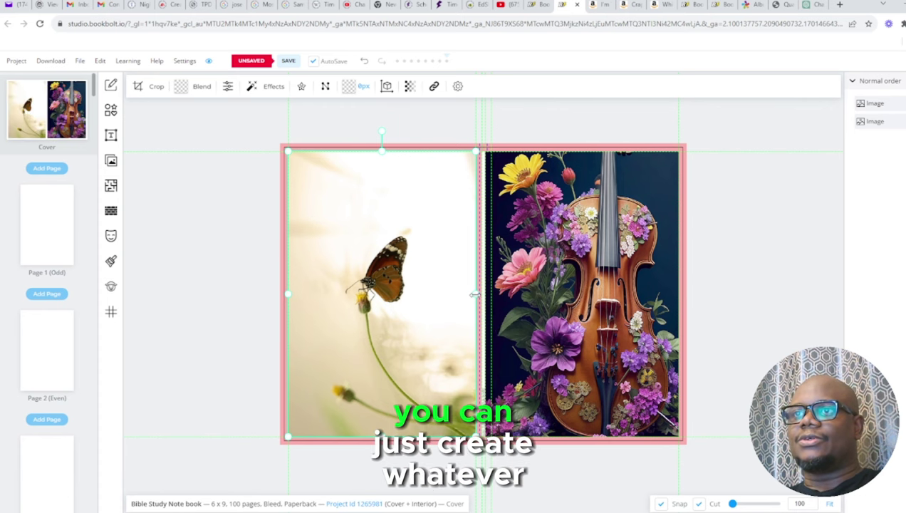
{"action": "left_click_drag", "start_coordinate": [474, 296], "coordinate": [480, 299]}
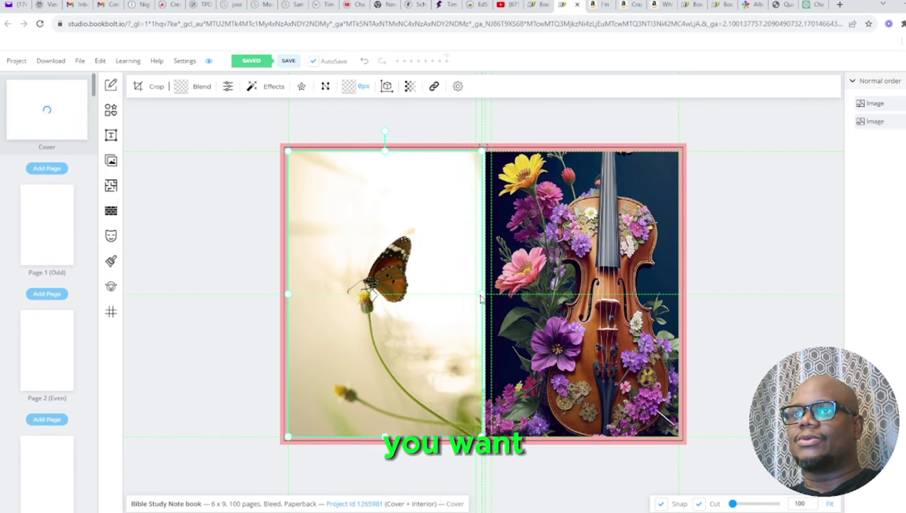
{"action": "left_click", "coordinate": [543, 308]}
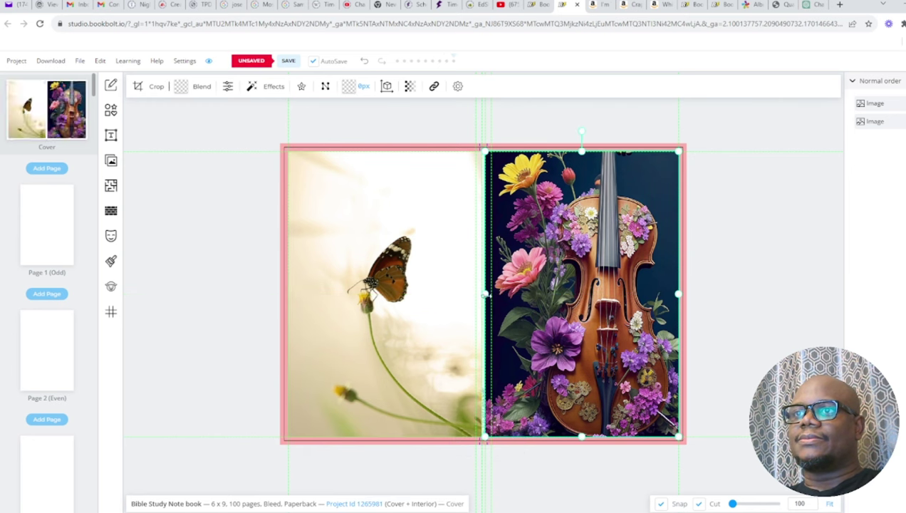
{"action": "left_click_drag", "start_coordinate": [484, 293], "coordinate": [482, 294]}
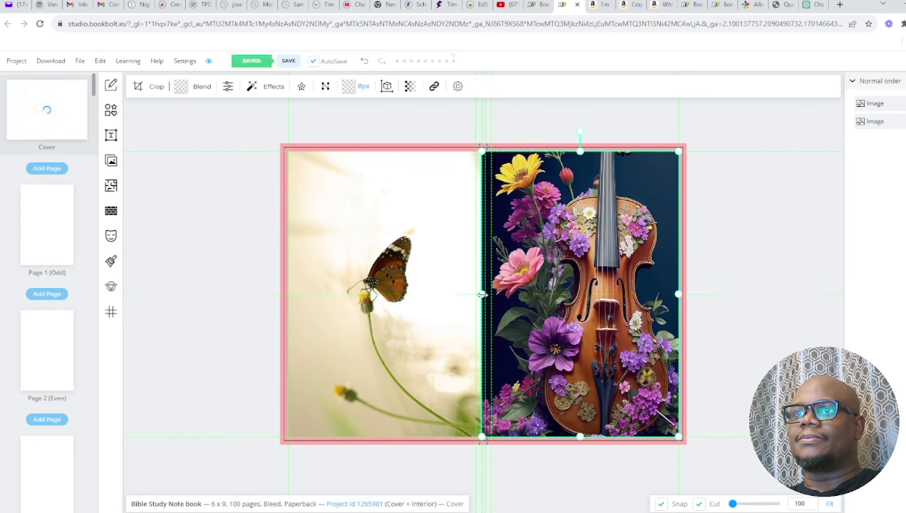
{"action": "left_click", "coordinate": [712, 318]}
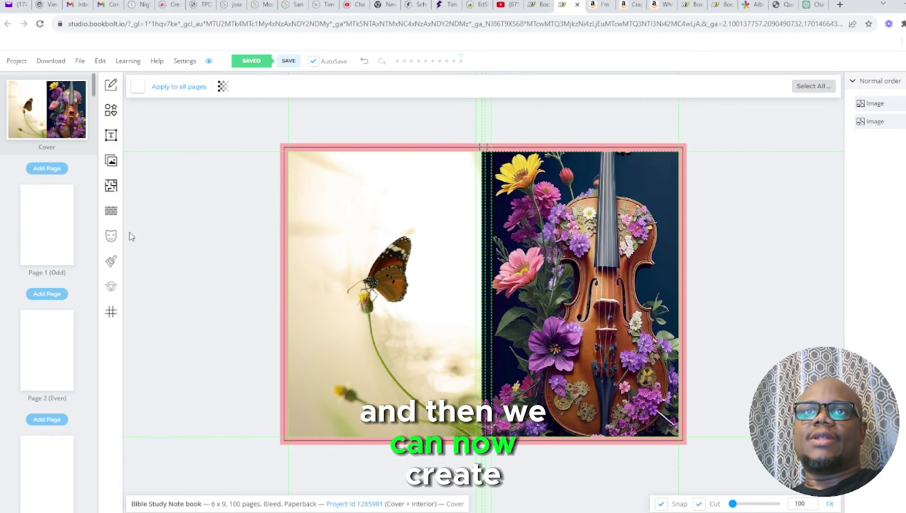
- Add a black rectangle over the upper violin and resize it into a wide, short title bar
{"action": "left_click", "coordinate": [111, 111]}
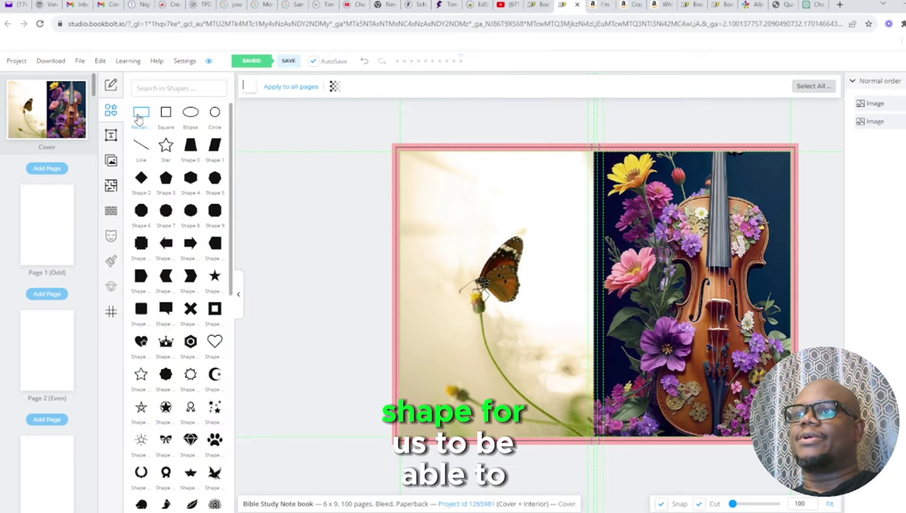
{"action": "left_click", "coordinate": [140, 118]}
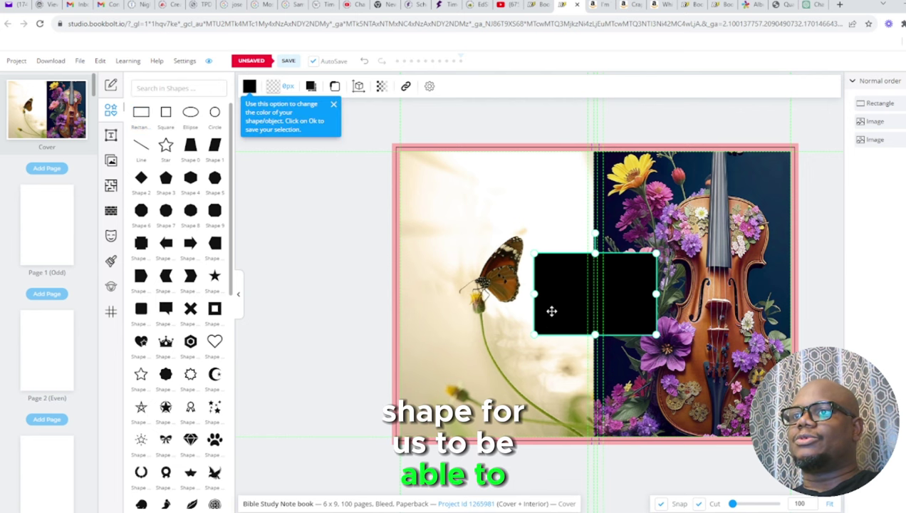
{"action": "mouse_move", "coordinate": [550, 309]}
{"action": "left_mouse_down"}
{"action": "mouse_move", "coordinate": [670, 282]}
{"action": "mouse_move", "coordinate": [656, 275]}
{"action": "left_mouse_up"}
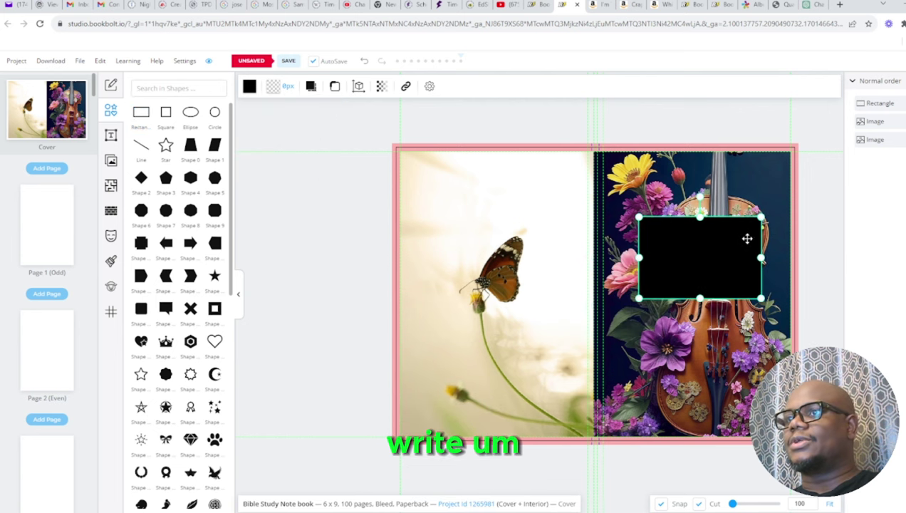
{"action": "left_click_drag", "start_coordinate": [761, 217], "coordinate": [738, 233]}
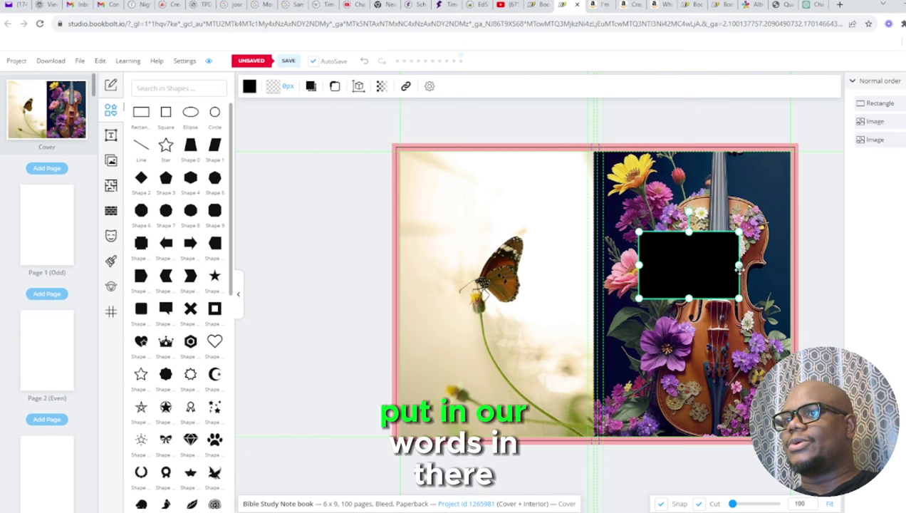
{"action": "left_click_drag", "start_coordinate": [689, 297], "coordinate": [689, 271]}
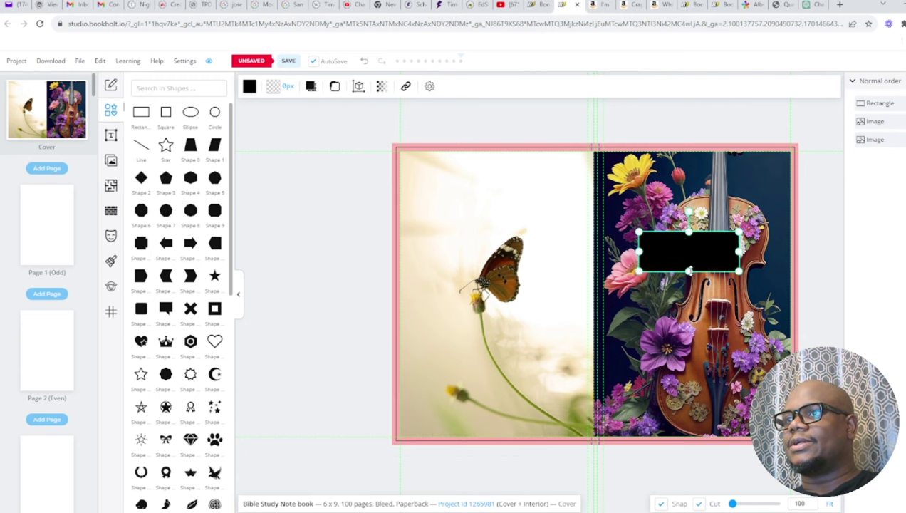
{"action": "left_click_drag", "start_coordinate": [739, 249], "coordinate": [763, 251]}
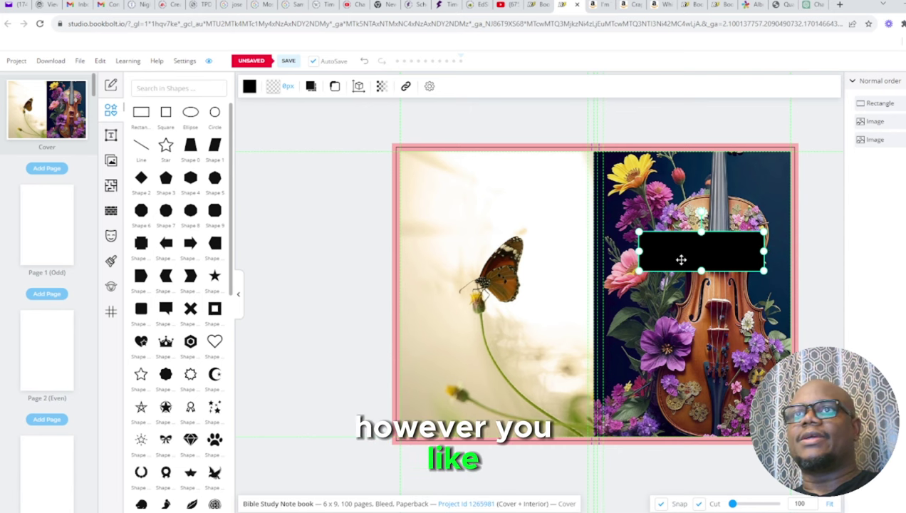
- Add a heading above the butterfly reading BIBLE STUDY / NOTEBOOK on two lines
{"action": "left_click", "coordinate": [111, 136]}
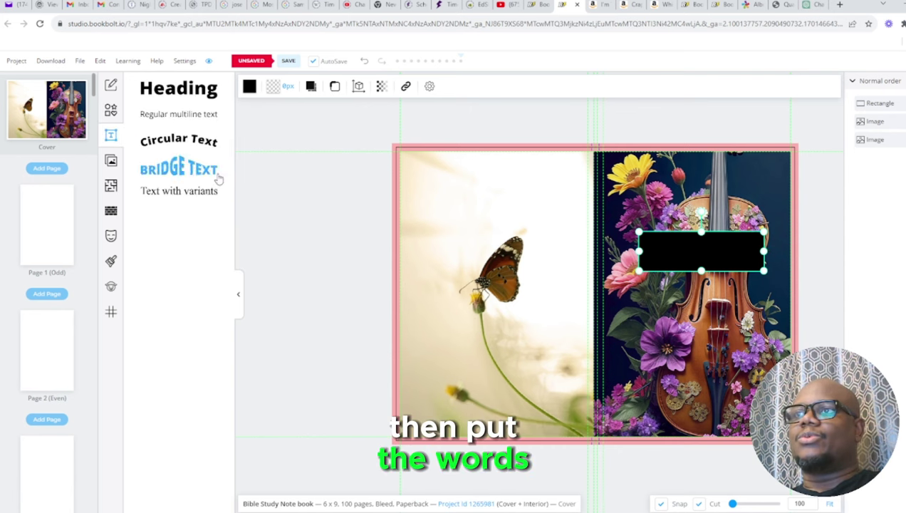
{"action": "left_click", "coordinate": [183, 93]}
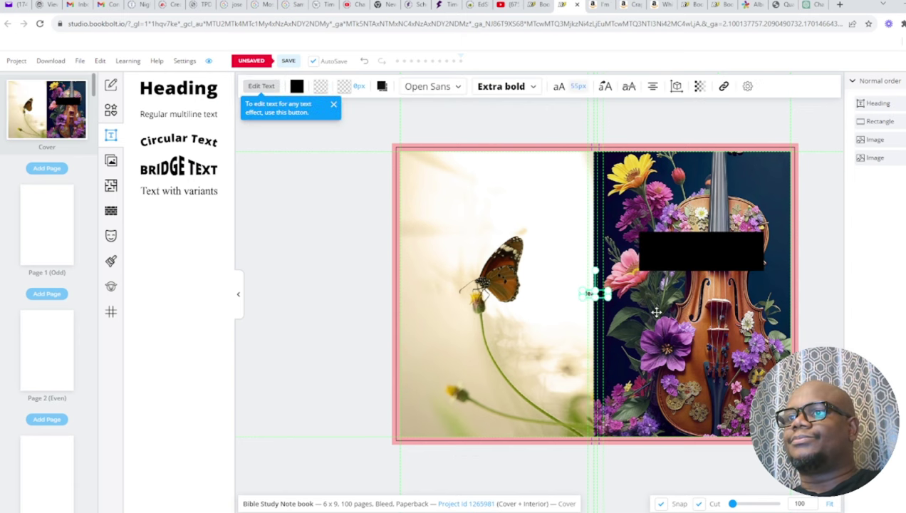
{"action": "mouse_move", "coordinate": [599, 289]}
{"action": "left_mouse_down"}
{"action": "mouse_move", "coordinate": [612, 285]}
{"action": "mouse_move", "coordinate": [542, 210]}
{"action": "left_mouse_up"}
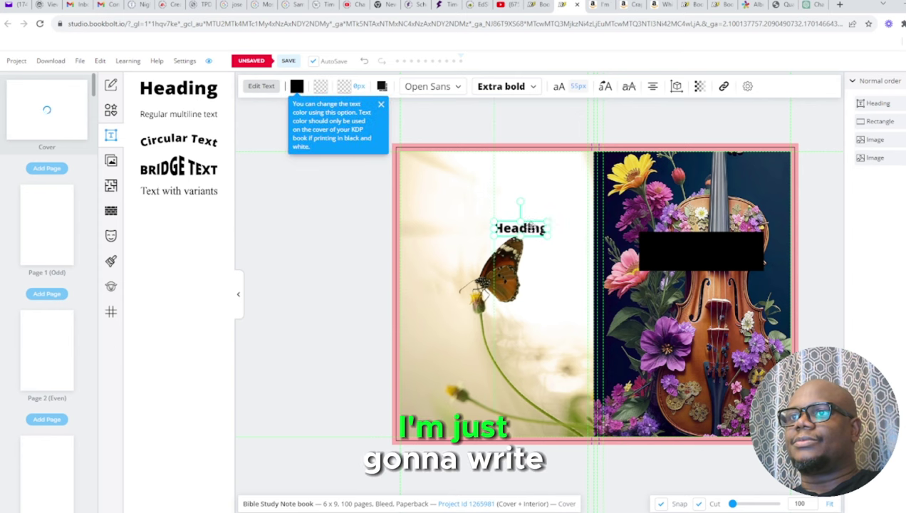
{"action": "double_click", "coordinate": [543, 209]}
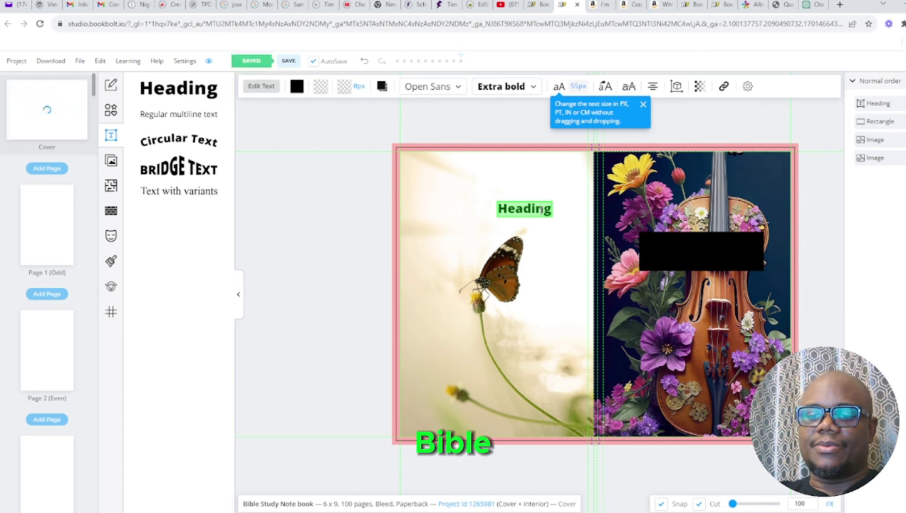
{"action": "type", "text": "Bi"}
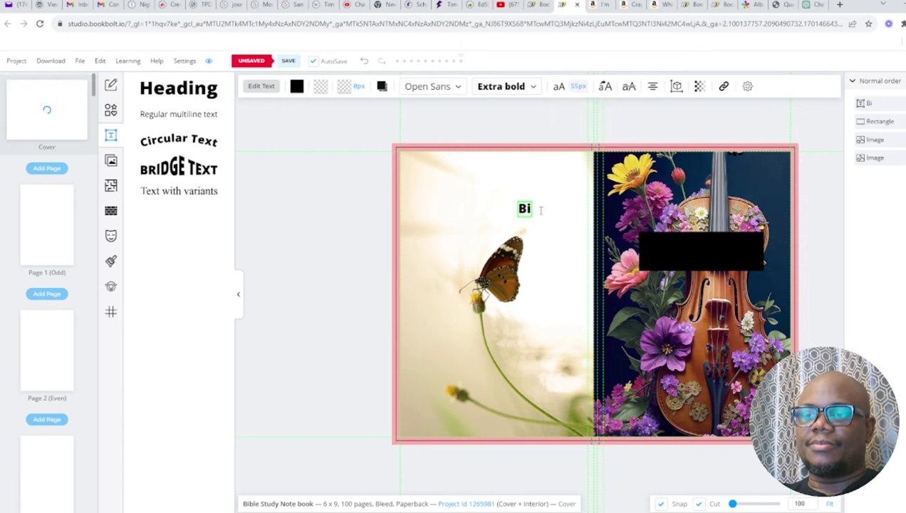
{"action": "key", "text": "BackSpace"}
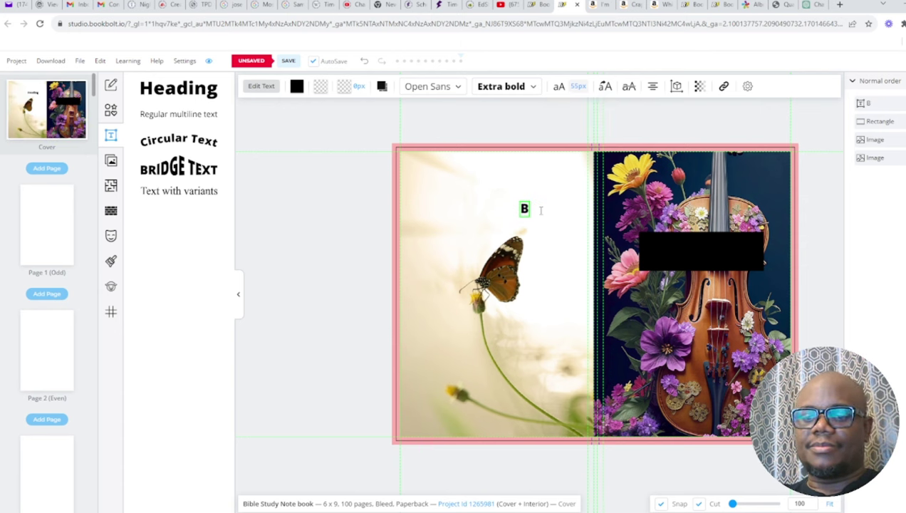
{"action": "type", "text": "IBLE STUDY"}
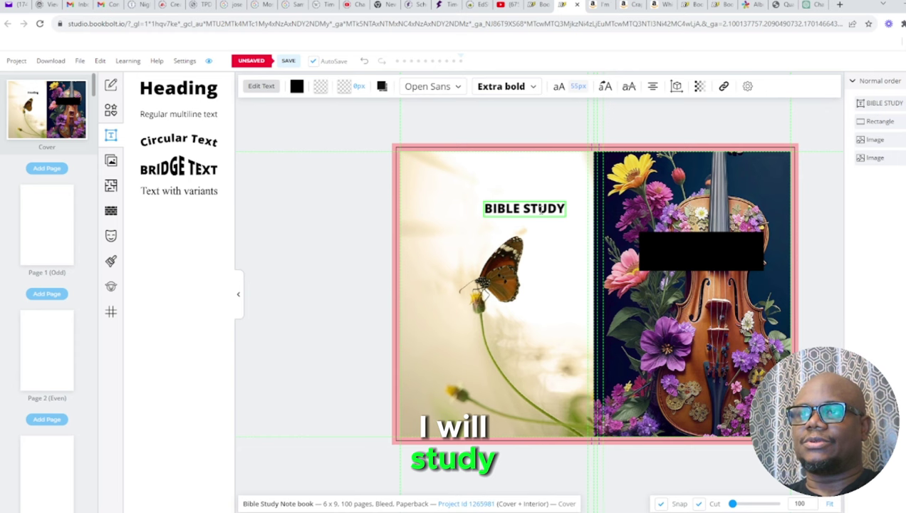
{"action": "key", "text": "Return"}
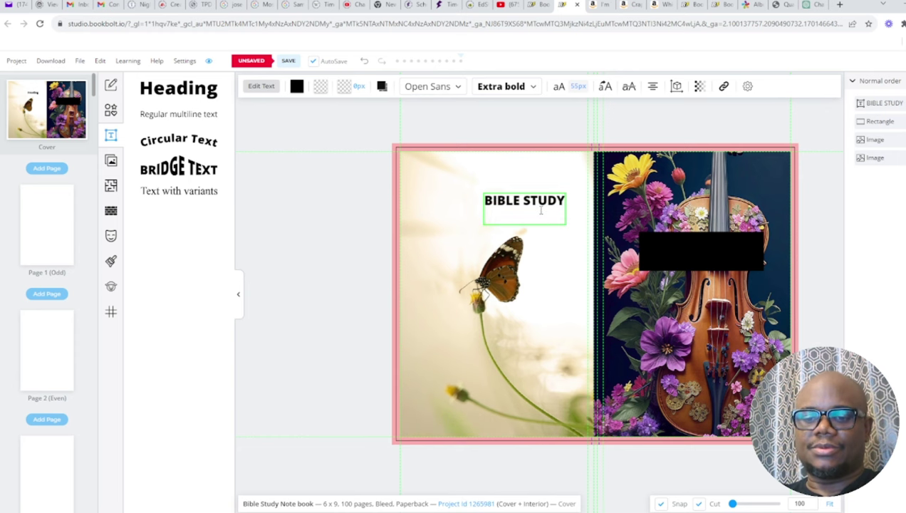
{"action": "type", "text": "NOTEBOOK"}
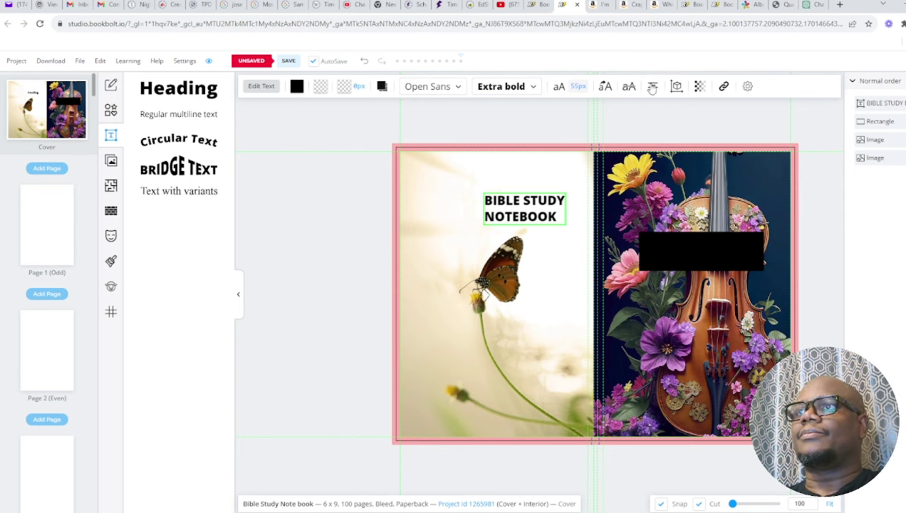
- Centre-align the title's lines and select the whole BIBLE STUDY NOTEBOOK text
{"action": "left_click", "coordinate": [652, 86]}
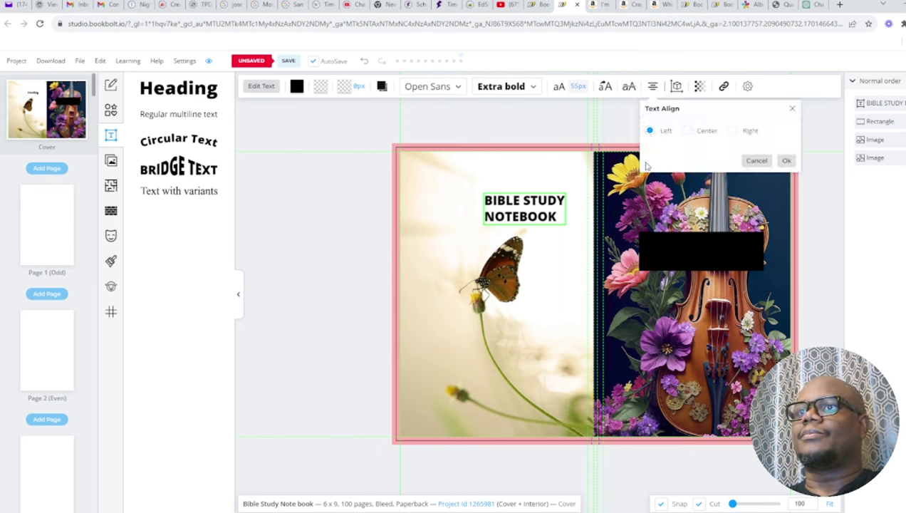
{"action": "left_click", "coordinate": [685, 132]}
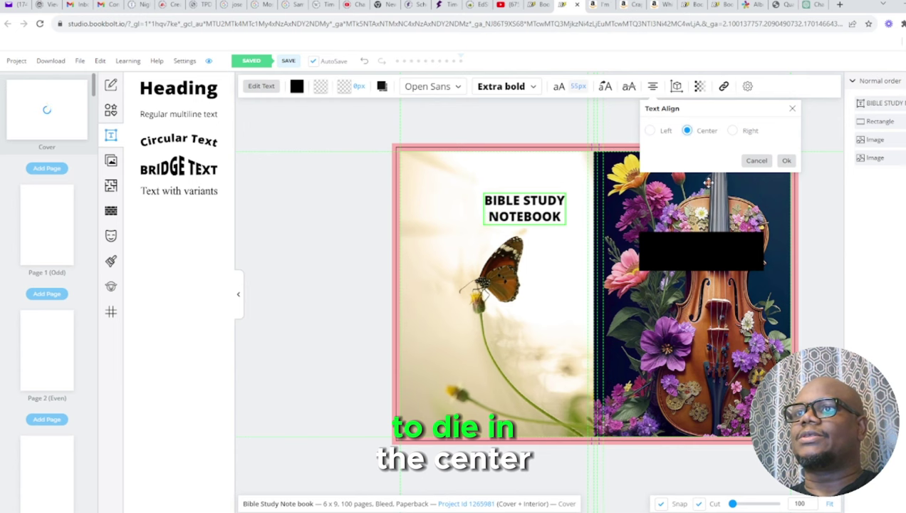
{"action": "triple_click", "coordinate": [548, 204]}
{"action": "left_click", "coordinate": [509, 201]}
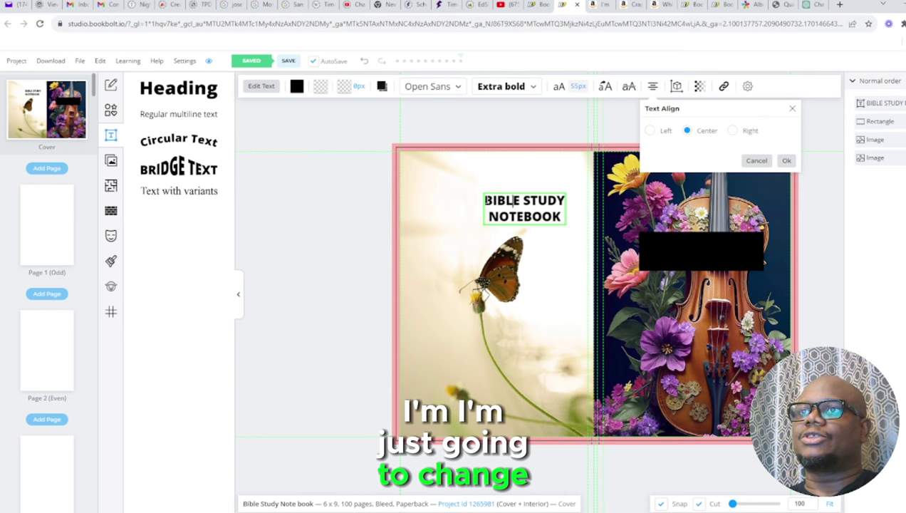
{"action": "left_click_drag", "start_coordinate": [484, 200], "coordinate": [562, 216]}
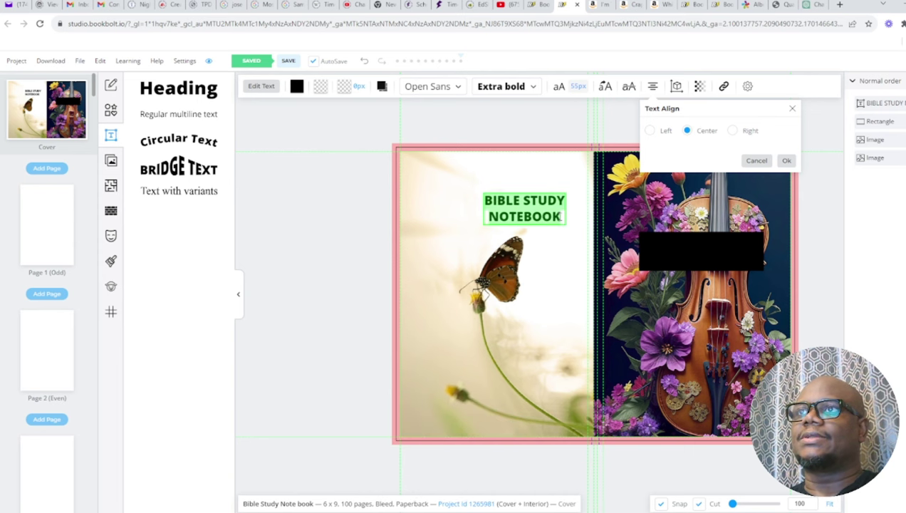
- Set the title font to Allerta Stencil
{"action": "left_click", "coordinate": [458, 87]}
{"action": "scroll", "coordinate": [483, 237], "scroll_direction": "down", "scroll_amount": 3}
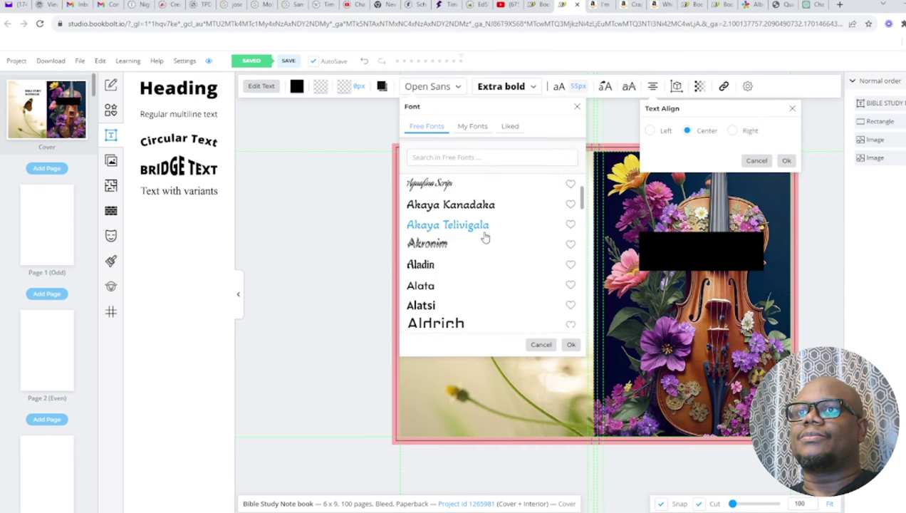
{"action": "scroll", "coordinate": [484, 237], "scroll_direction": "down", "scroll_amount": 2}
{"action": "scroll", "coordinate": [485, 237], "scroll_direction": "down", "scroll_amount": 2}
{"action": "scroll", "coordinate": [484, 237], "scroll_direction": "down", "scroll_amount": 2}
{"action": "scroll", "coordinate": [485, 237], "scroll_direction": "down", "scroll_amount": 1}
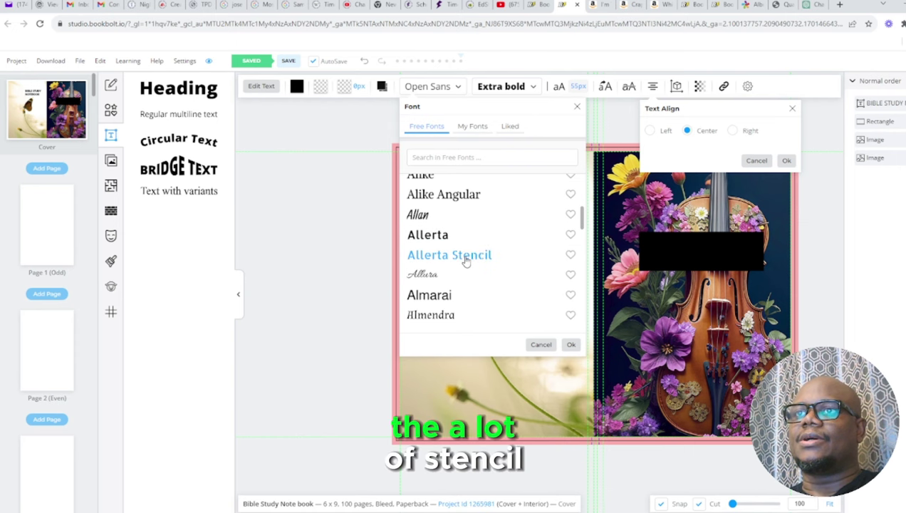
{"action": "left_click", "coordinate": [466, 256]}
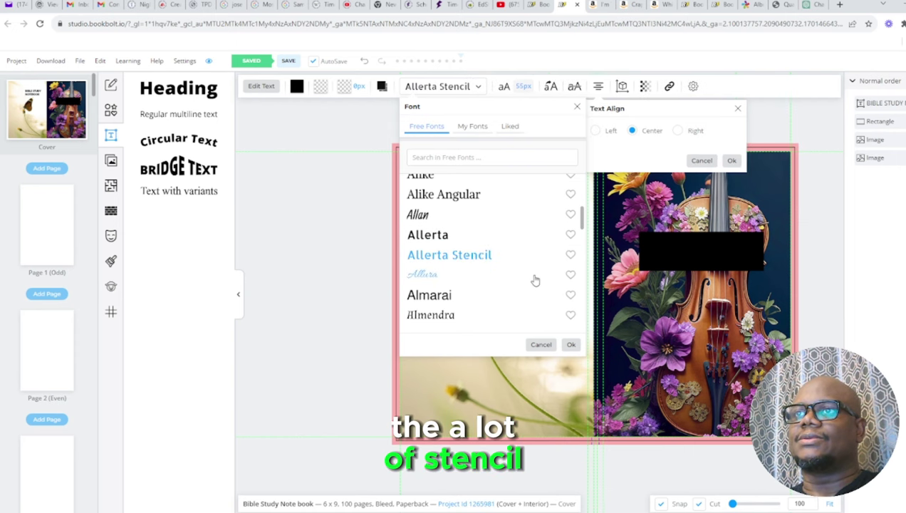
{"action": "left_click", "coordinate": [571, 345]}
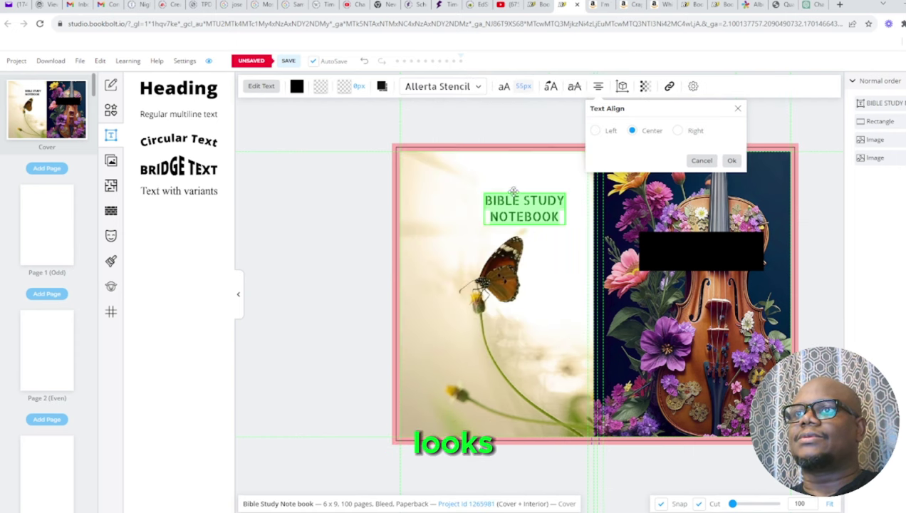
{"action": "left_click", "coordinate": [522, 202]}
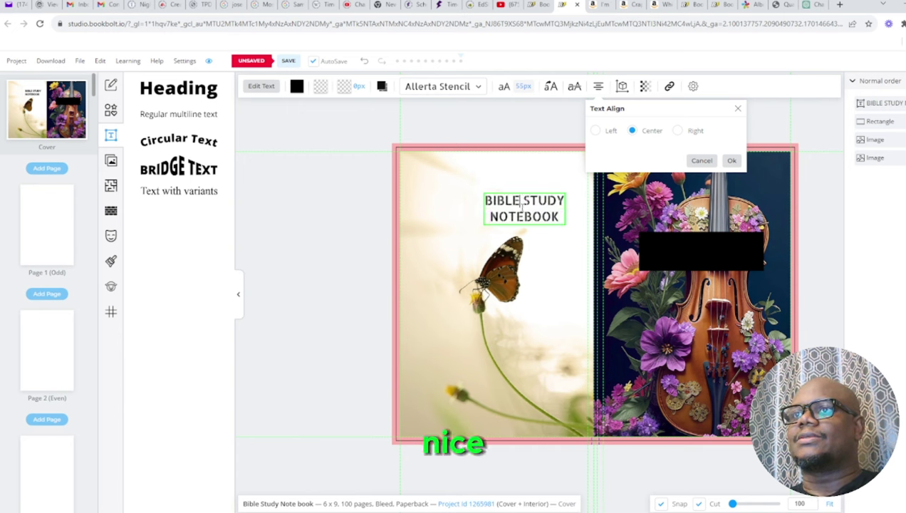
- Change the title text colour to near-white
{"action": "left_click_drag", "start_coordinate": [485, 200], "coordinate": [554, 221]}
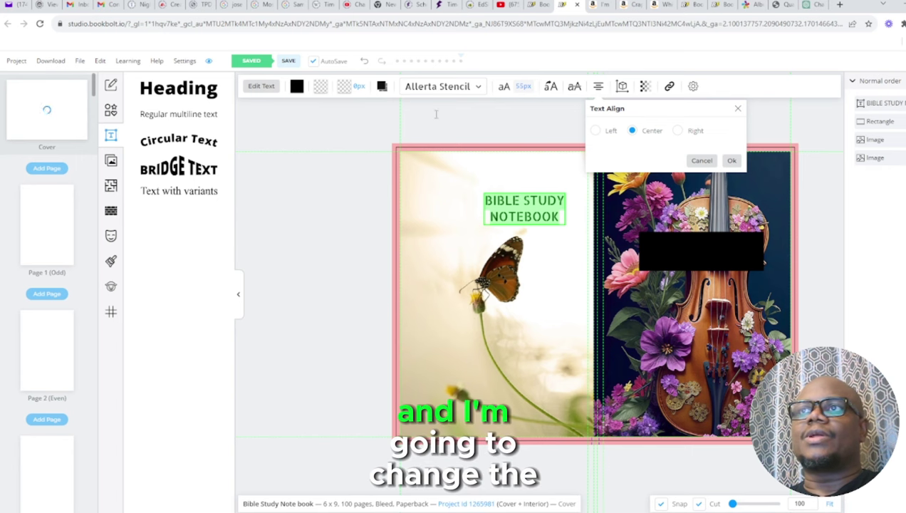
{"action": "left_click", "coordinate": [297, 89]}
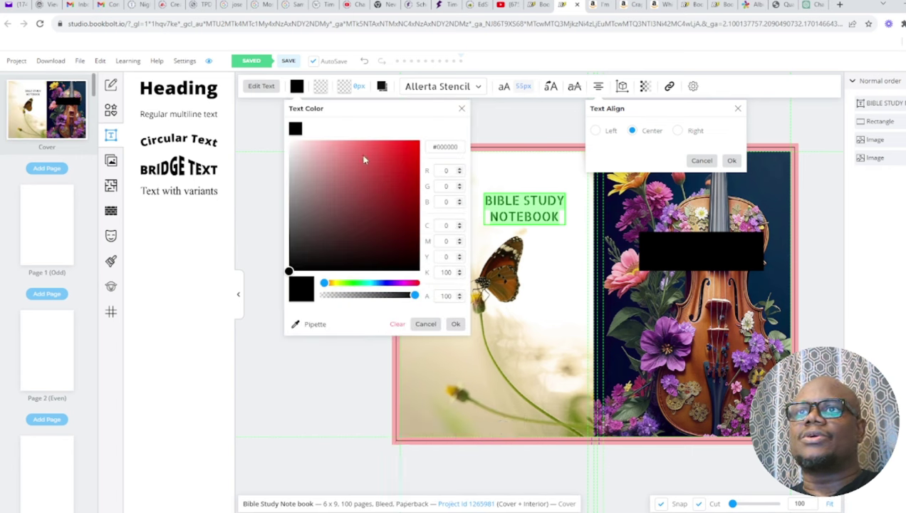
{"action": "left_click", "coordinate": [293, 147]}
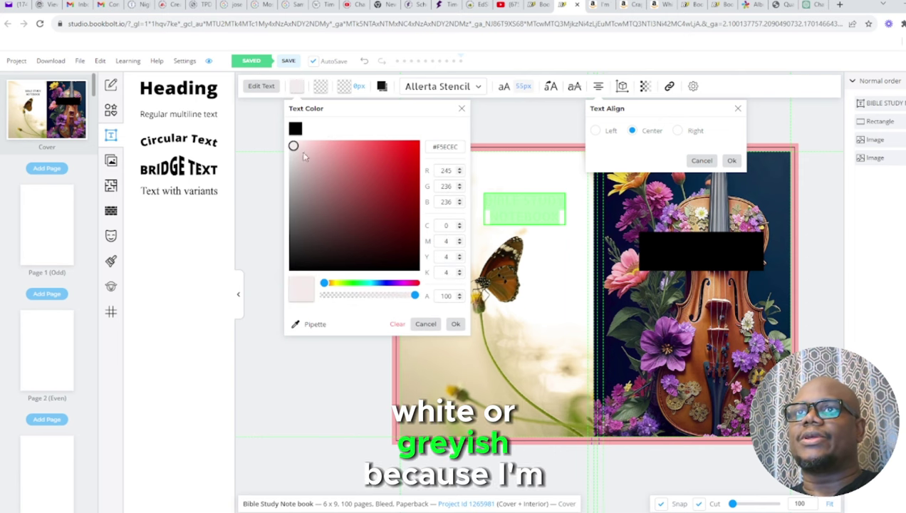
{"action": "left_click", "coordinate": [535, 213]}
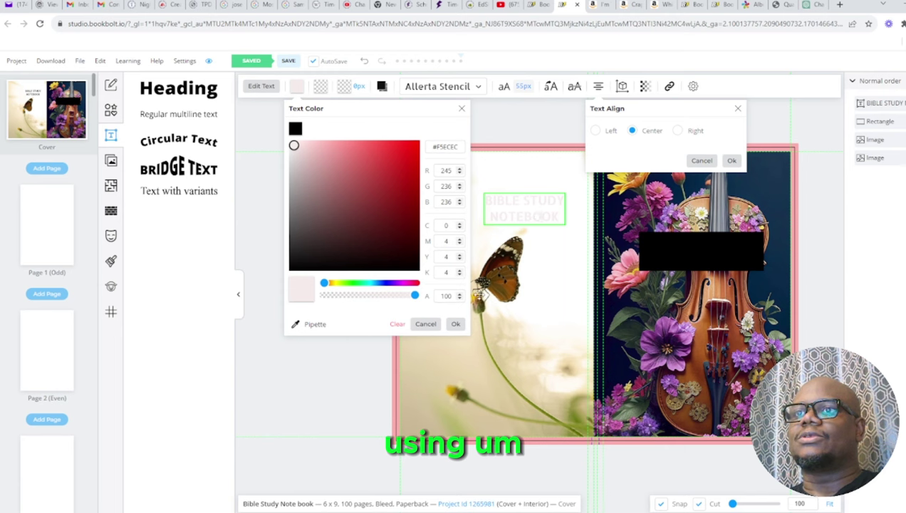
{"action": "left_click", "coordinate": [455, 323]}
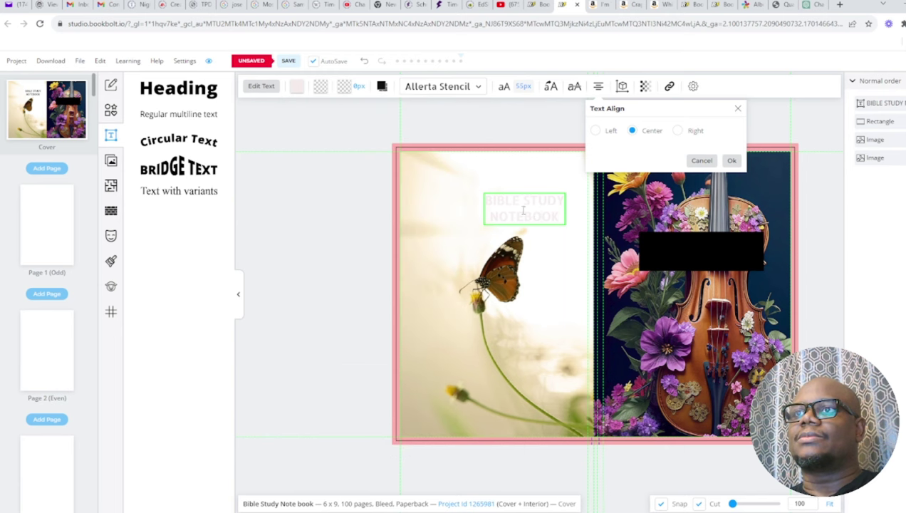
- Move the title onto the violin's black banner and widen its text box to fill it
{"action": "left_click", "coordinate": [542, 267]}
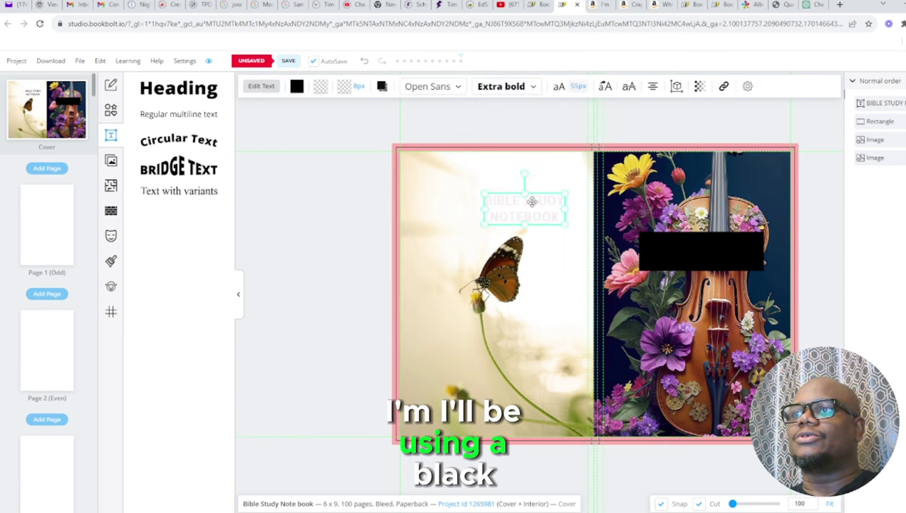
{"action": "left_click_drag", "start_coordinate": [535, 201], "coordinate": [703, 244]}
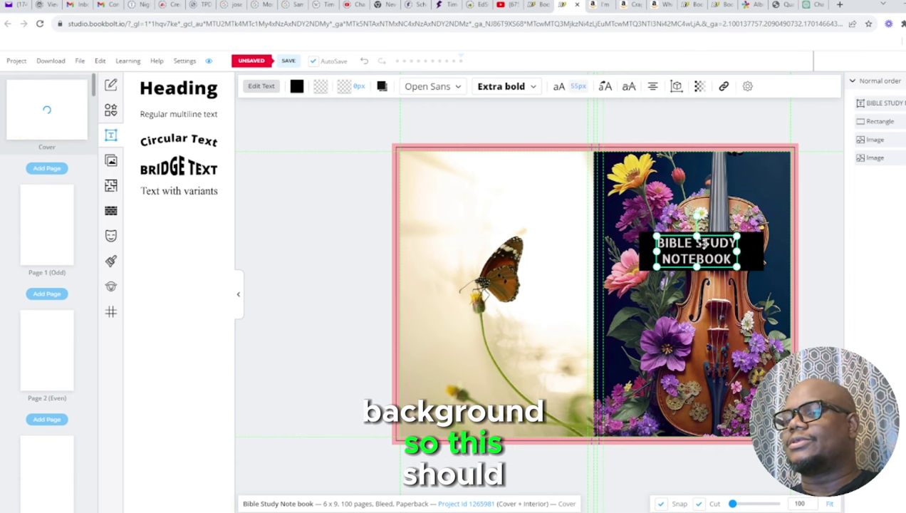
{"action": "left_click", "coordinate": [755, 251]}
{"action": "left_click", "coordinate": [719, 253]}
{"action": "left_click_drag", "start_coordinate": [739, 253], "coordinate": [763, 257]}
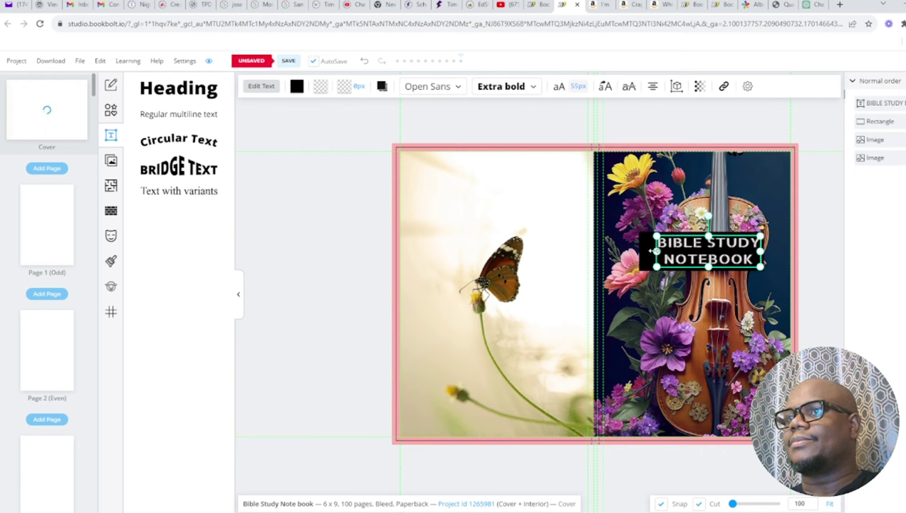
{"action": "left_click_drag", "start_coordinate": [650, 251], "coordinate": [641, 250]}
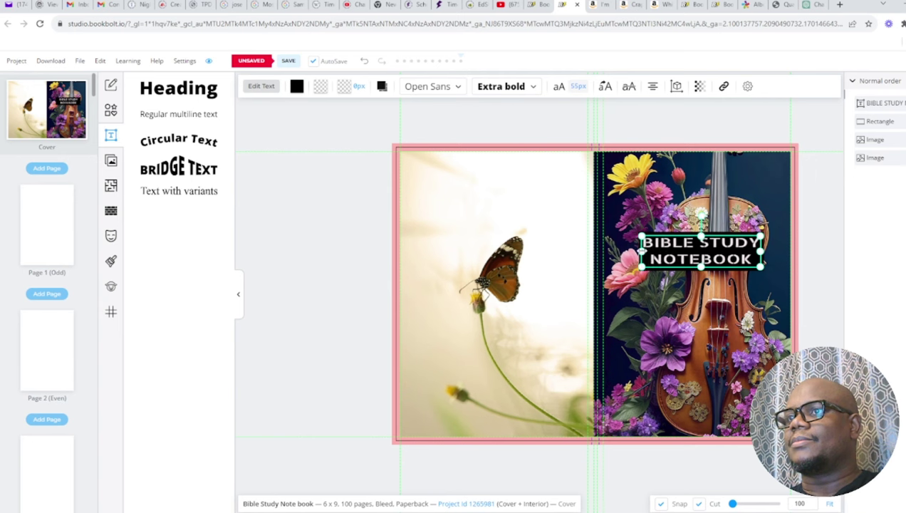
{"action": "left_click", "coordinate": [669, 298]}
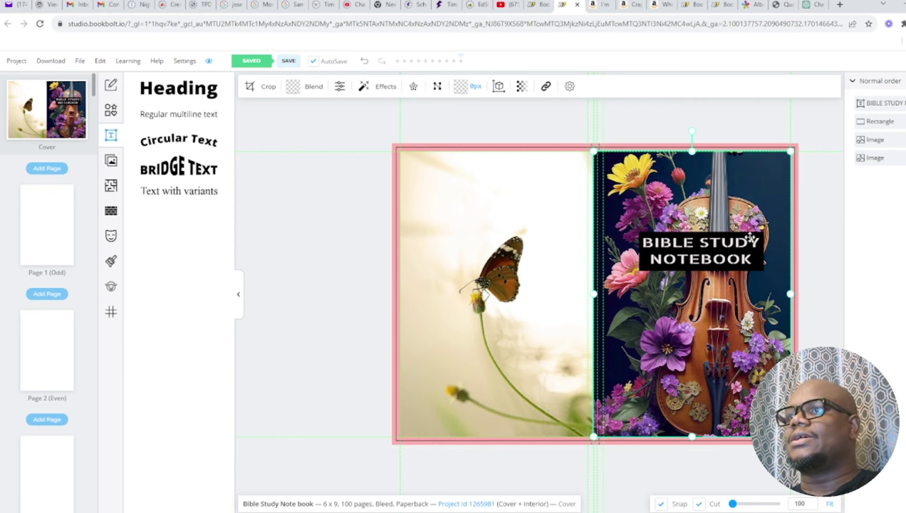
- Google 'bible verses for studying god's word' in a new browser tab
{"action": "left_click", "coordinate": [840, 5]}
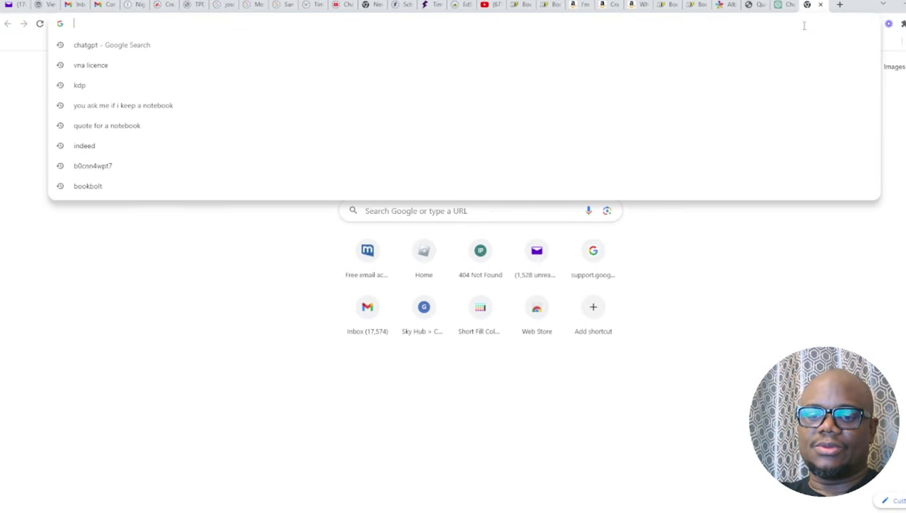
{"action": "type", "text": "BIBLE VERSE FORSTY"}
{"action": "key", "text": "BackSpace"}
{"action": "type", "text": "UDING"}
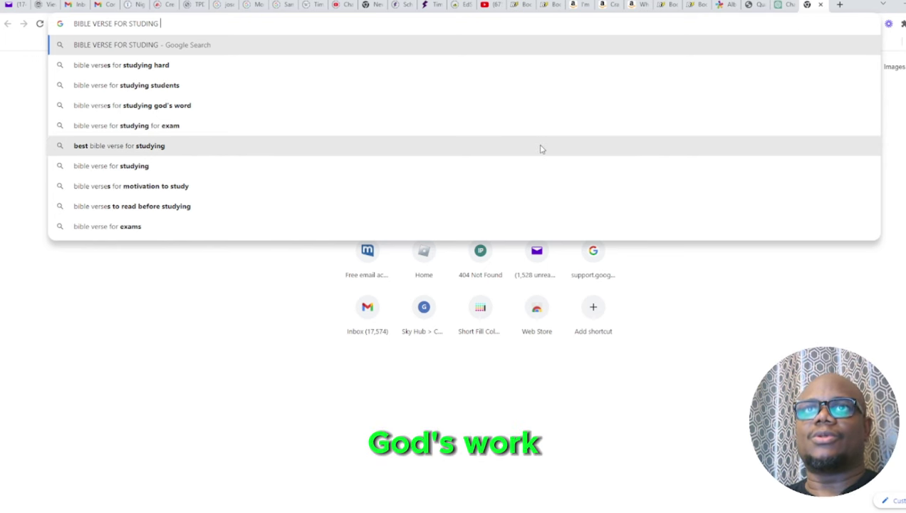
{"action": "left_click", "coordinate": [173, 107]}
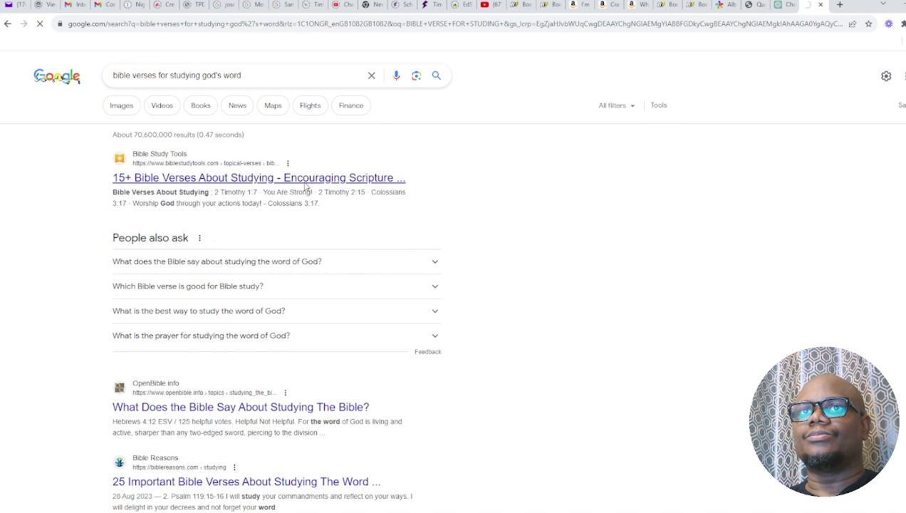
- Accept the Bible Study Tools site's data consent request
{"action": "scroll", "coordinate": [498, 221], "scroll_direction": "down", "scroll_amount": 2}
{"action": "scroll", "coordinate": [507, 224], "scroll_direction": "down", "scroll_amount": 2}
{"action": "scroll", "coordinate": [508, 225], "scroll_direction": "down", "scroll_amount": 4}
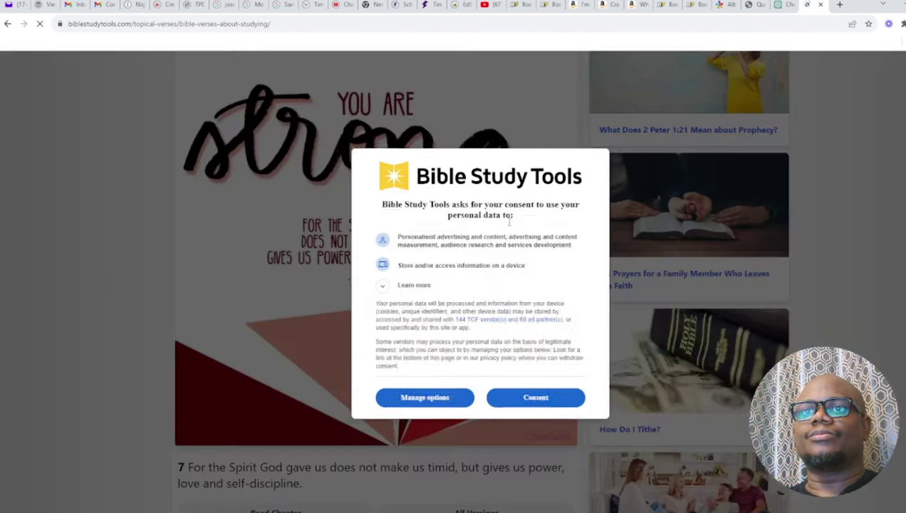
{"action": "left_click", "coordinate": [535, 399]}
- Find the Hebrews 4:12 verse in the studying list and copy its text
{"action": "scroll", "coordinate": [502, 306], "scroll_direction": "down", "scroll_amount": 2}
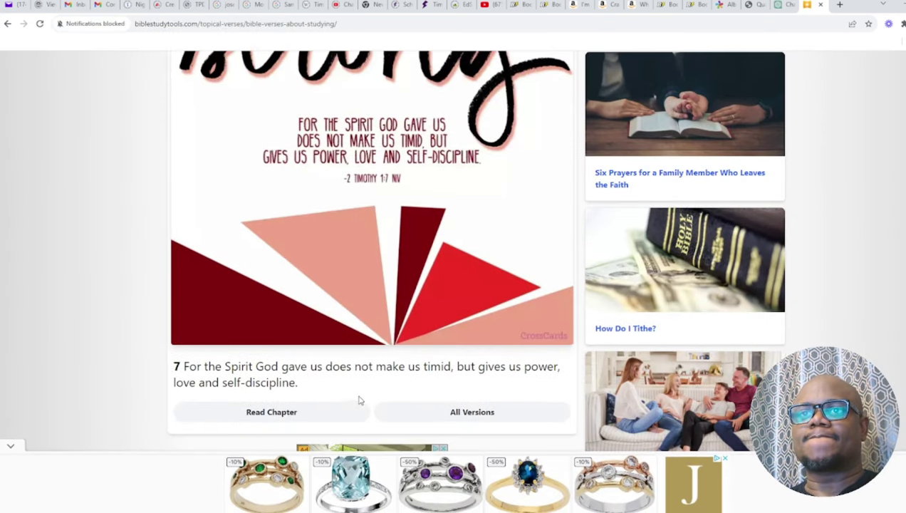
{"action": "scroll", "coordinate": [348, 392], "scroll_direction": "down", "scroll_amount": 6}
{"action": "scroll", "coordinate": [348, 393], "scroll_direction": "down", "scroll_amount": 1}
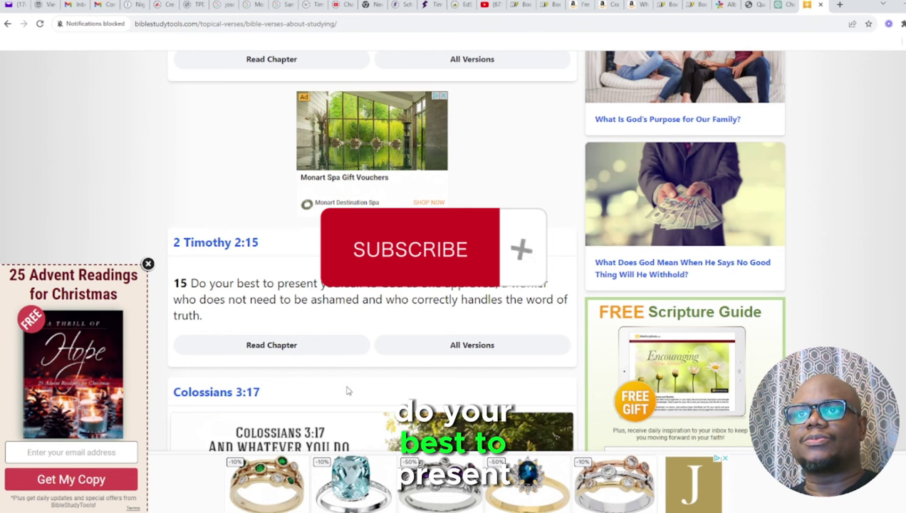
{"action": "scroll", "coordinate": [348, 391], "scroll_direction": "down", "scroll_amount": 1}
{"action": "scroll", "coordinate": [347, 391], "scroll_direction": "down", "scroll_amount": 3}
{"action": "scroll", "coordinate": [348, 391], "scroll_direction": "down", "scroll_amount": 2}
{"action": "scroll", "coordinate": [347, 391], "scroll_direction": "down", "scroll_amount": 2}
{"action": "scroll", "coordinate": [348, 391], "scroll_direction": "down", "scroll_amount": 1}
{"action": "scroll", "coordinate": [347, 391], "scroll_direction": "down", "scroll_amount": 1}
{"action": "scroll", "coordinate": [348, 391], "scroll_direction": "down", "scroll_amount": 2}
{"action": "scroll", "coordinate": [347, 391], "scroll_direction": "down", "scroll_amount": 1}
{"action": "scroll", "coordinate": [347, 391], "scroll_direction": "up", "scroll_amount": 2}
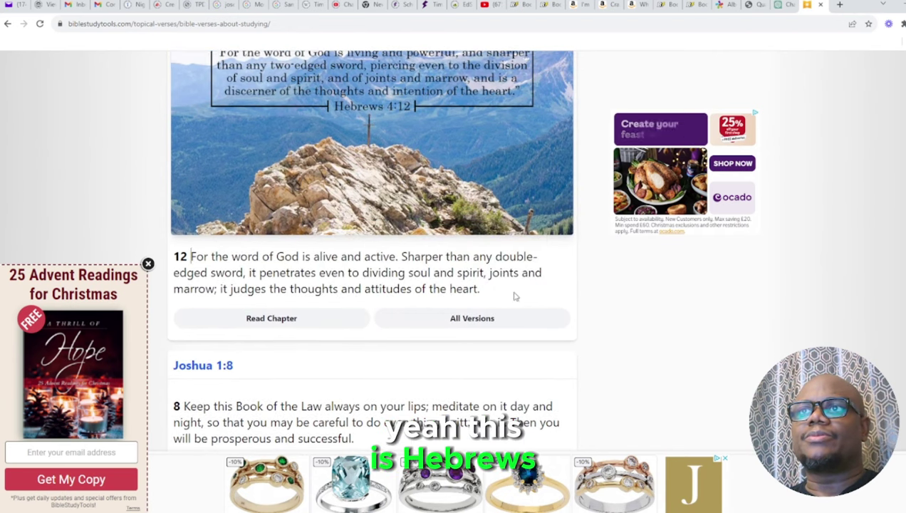
{"action": "scroll", "coordinate": [372, 249], "scroll_direction": "up", "scroll_amount": 1}
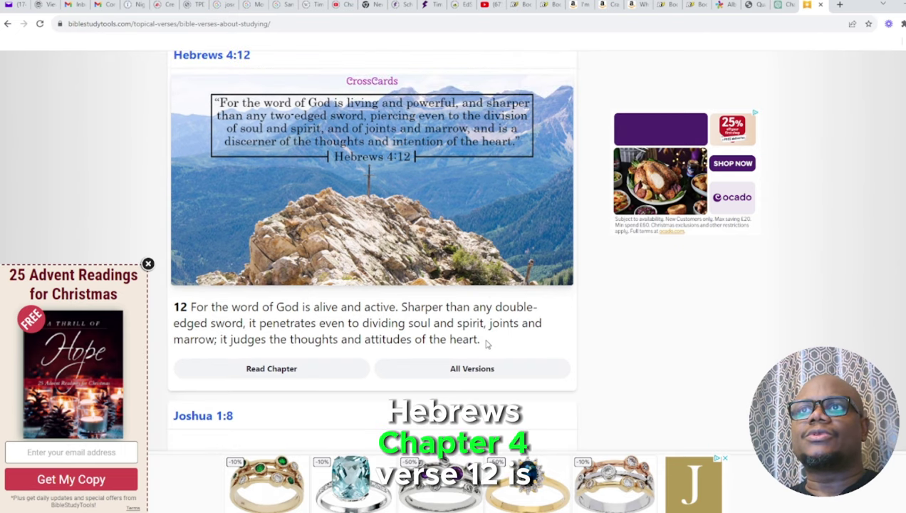
{"action": "mouse_move", "coordinate": [481, 341]}
{"action": "left_mouse_down"}
{"action": "mouse_move", "coordinate": [349, 309]}
{"action": "mouse_move", "coordinate": [191, 308]}
{"action": "left_mouse_up"}
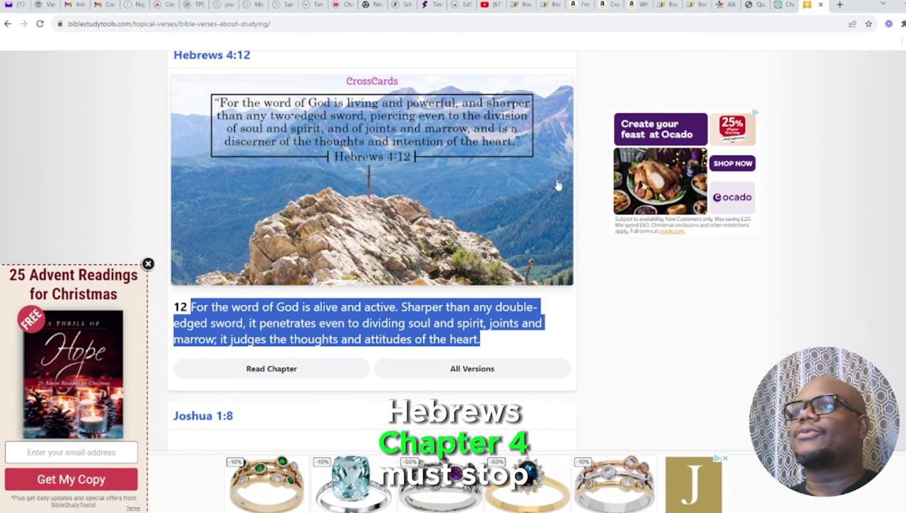
{"action": "left_click", "coordinate": [662, 6]}
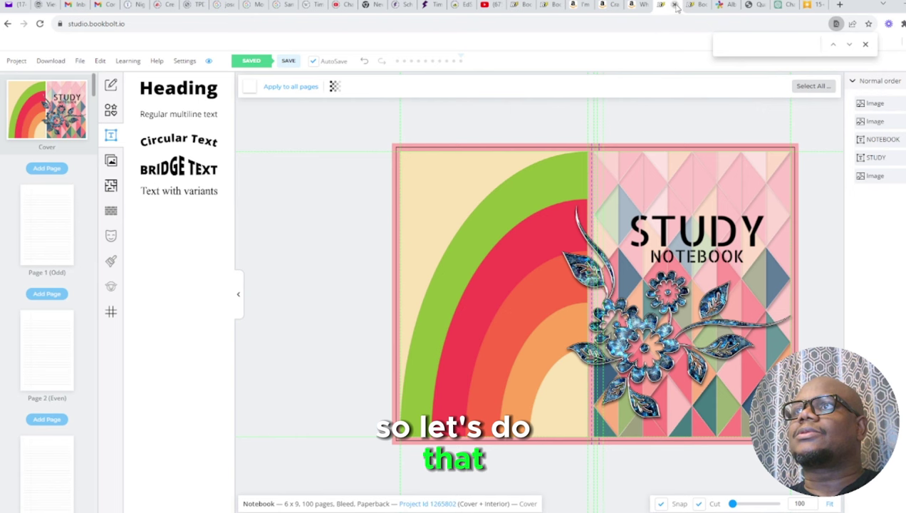
- Paste the Hebrews 4:12 verse into a new multiline text box on the back cover's upper area
{"action": "left_click", "coordinate": [547, 6]}
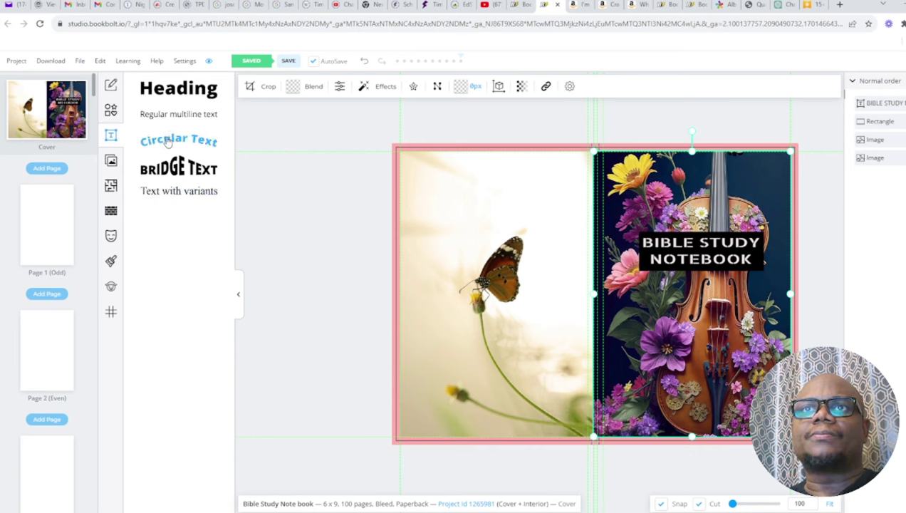
{"action": "left_click", "coordinate": [180, 197]}
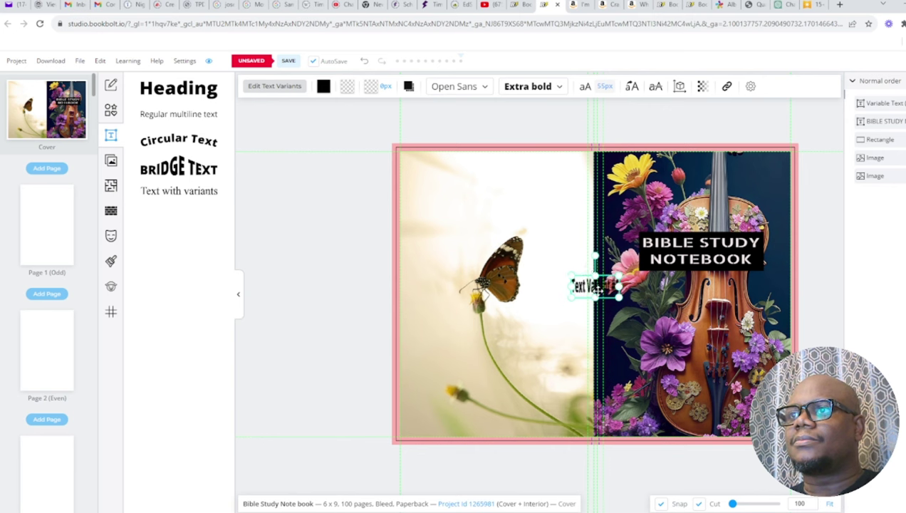
{"action": "key", "text": "Delete"}
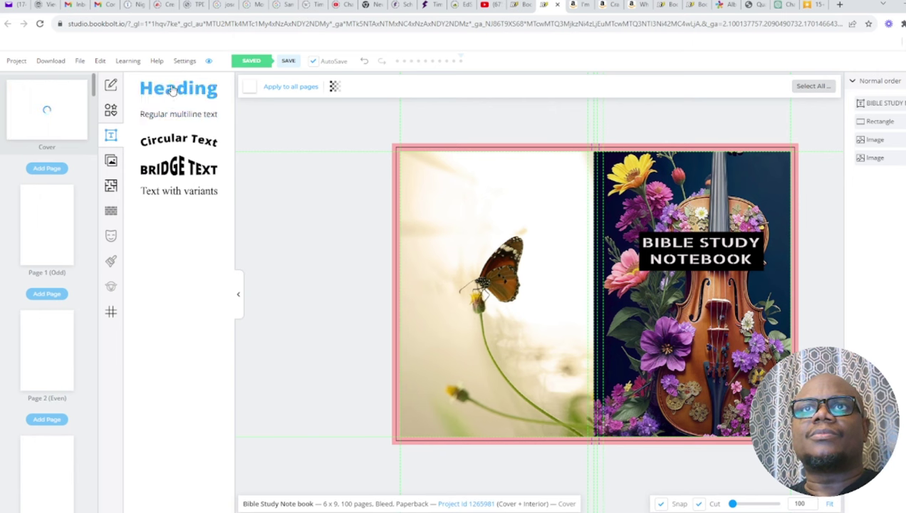
{"action": "left_click", "coordinate": [179, 115]}
{"action": "left_click_drag", "start_coordinate": [611, 272], "coordinate": [545, 253]}
{"action": "key", "text": "ctrl+z"}
{"action": "left_click", "coordinate": [570, 290]}
{"action": "mouse_move", "coordinate": [579, 289]}
{"action": "left_mouse_down"}
{"action": "mouse_move", "coordinate": [550, 285]}
{"action": "mouse_move", "coordinate": [446, 207]}
{"action": "left_mouse_up"}
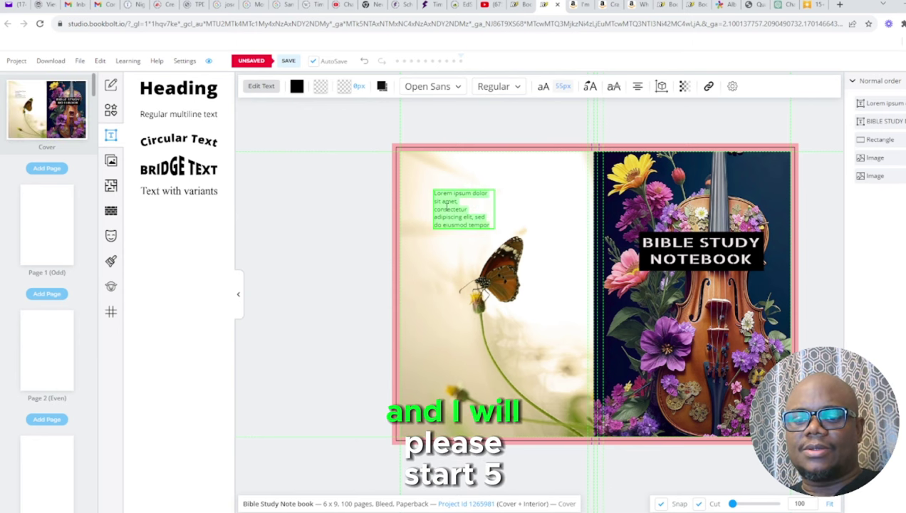
{"action": "type", "text": "For the word of God is alive and active. Sharper than any double-edged sword, it penetrates even to dividing soul and spirit, joints and marrow; it judges the thoughts and attitudes of the heart."}
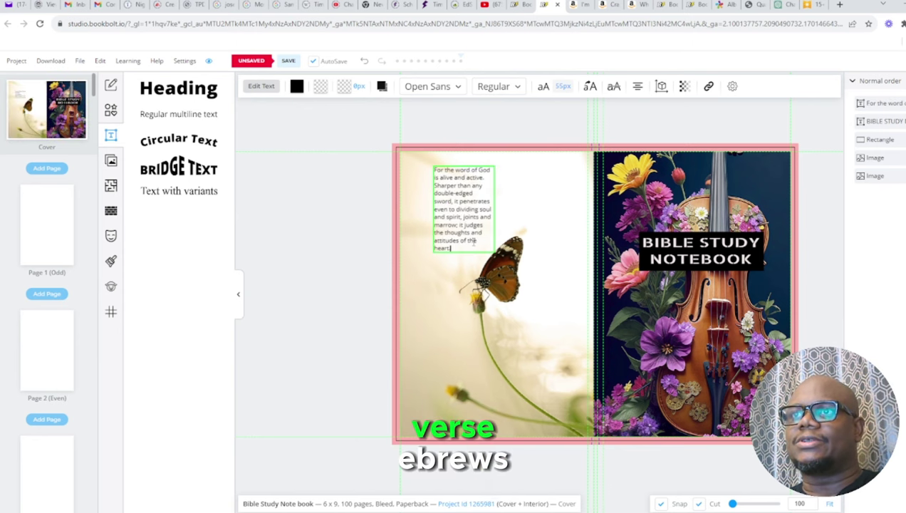
- Type the Hebrews 4 citation after the verse's final sentence on the back cover
{"action": "left_click", "coordinate": [817, 6]}
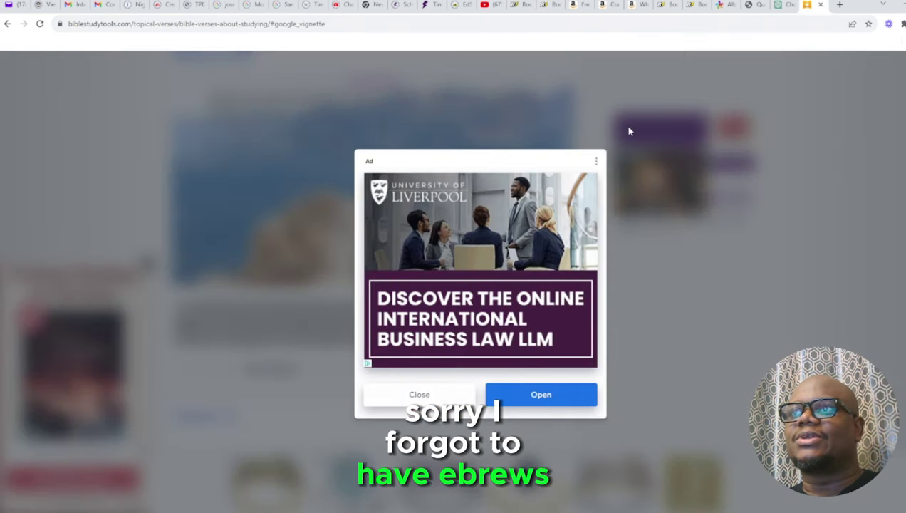
{"action": "left_click", "coordinate": [433, 399]}
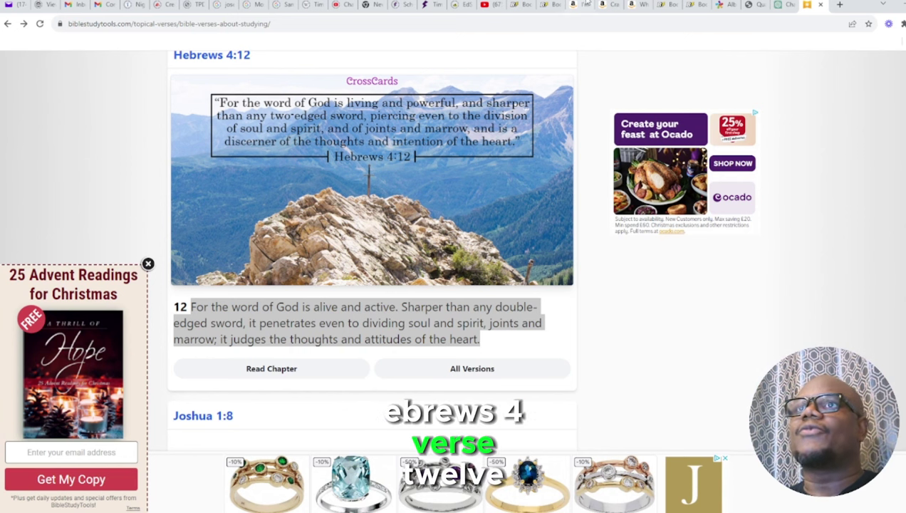
{"action": "left_click", "coordinate": [547, 4]}
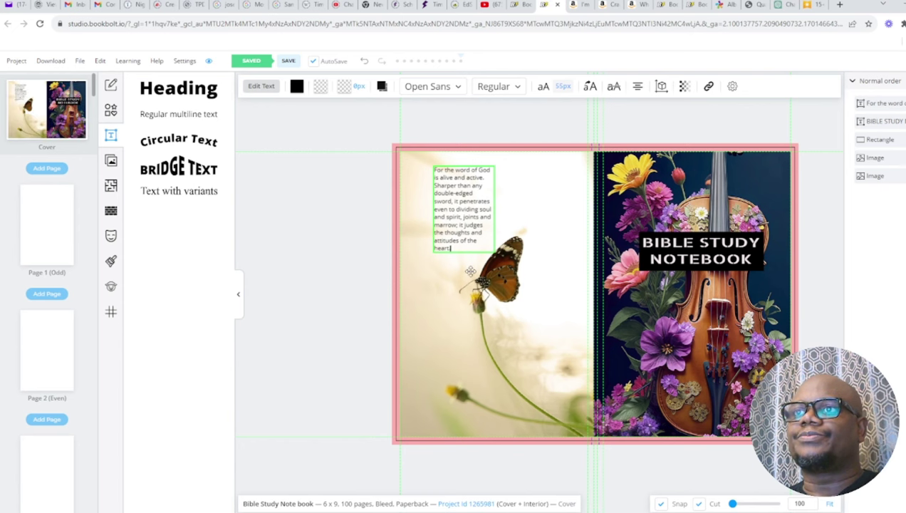
{"action": "type", "text": ". H"}
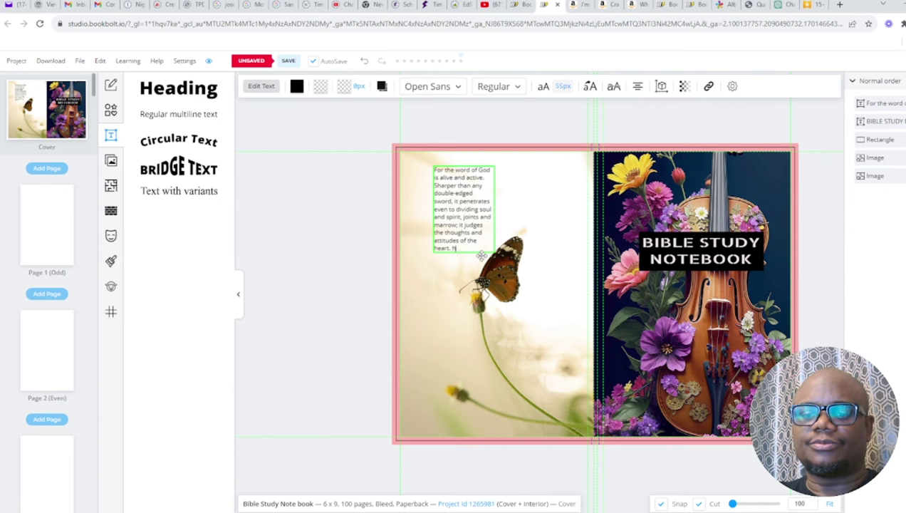
{"action": "type", "text": "EBR"}
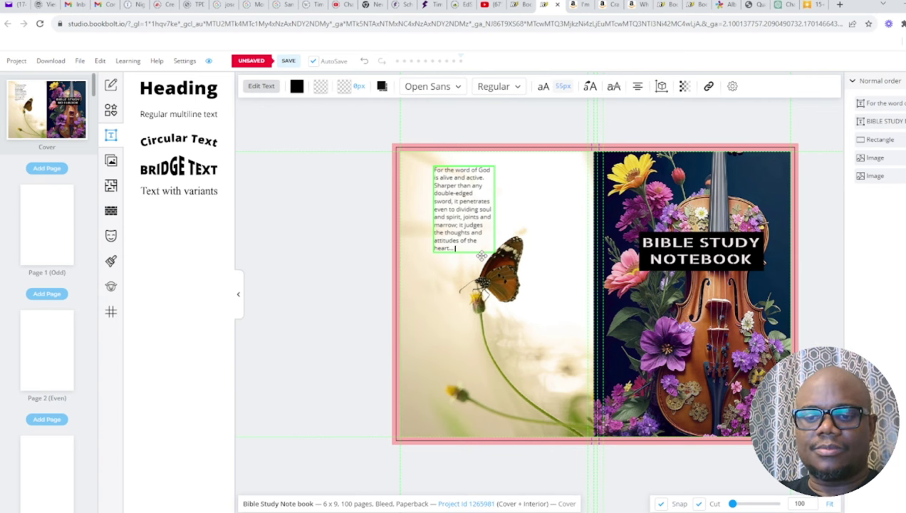
{"action": "type", "text": "brew 4:12"}
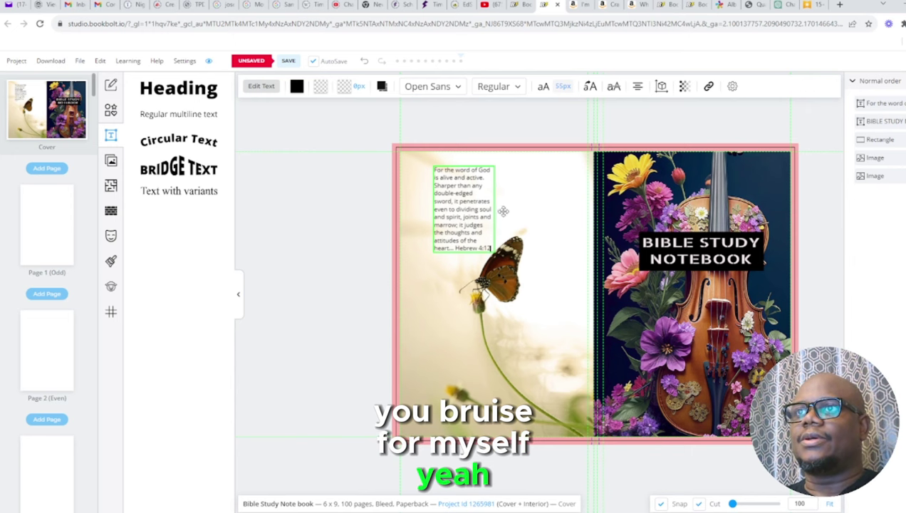
- Widen the verse text box and centre-align its text
{"action": "left_click", "coordinate": [410, 212]}
{"action": "left_click", "coordinate": [443, 214]}
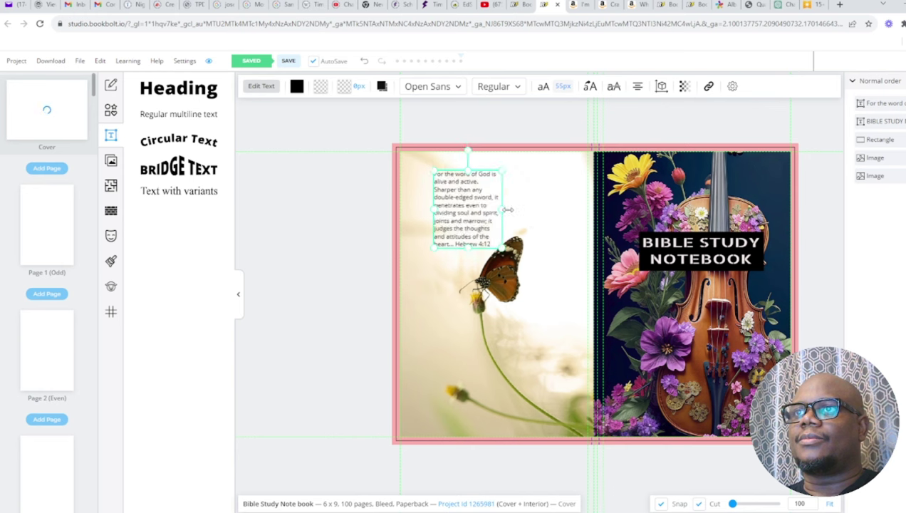
{"action": "left_click_drag", "start_coordinate": [494, 210], "coordinate": [541, 210]}
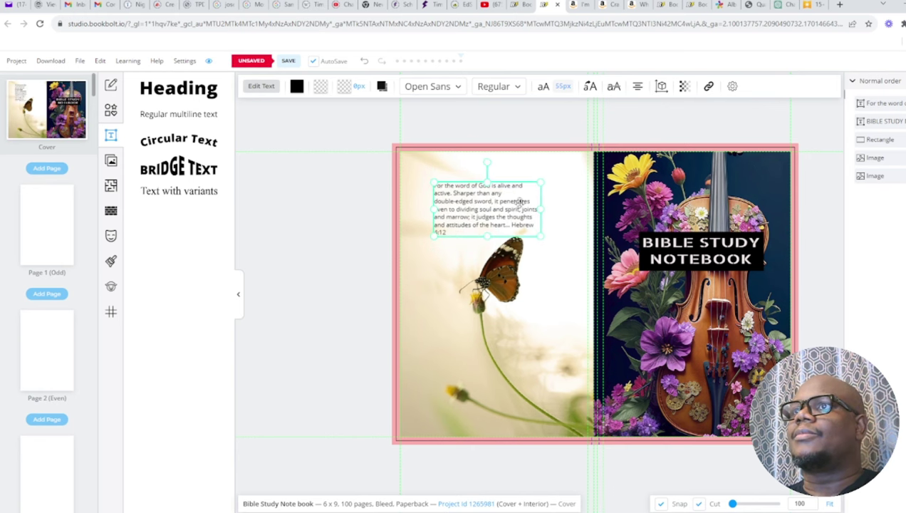
{"action": "left_click", "coordinate": [637, 86]}
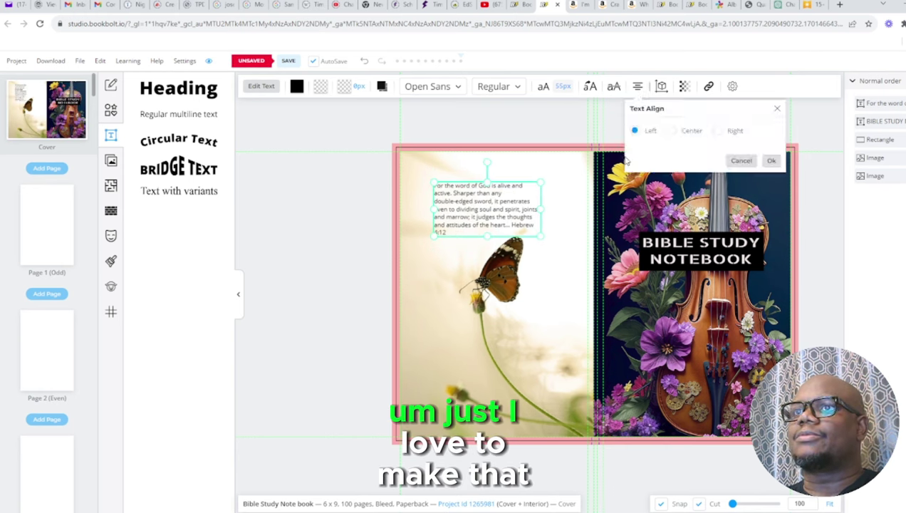
{"action": "left_click", "coordinate": [671, 131]}
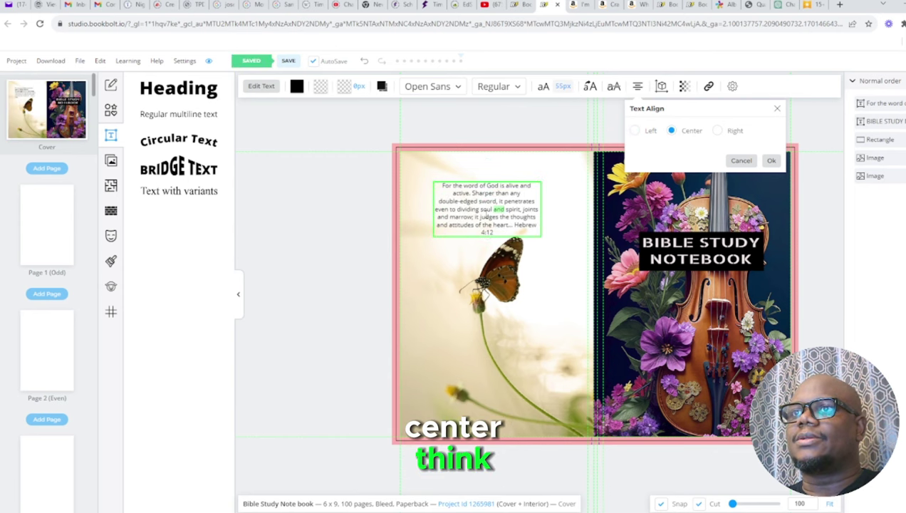
{"action": "left_click", "coordinate": [557, 232]}
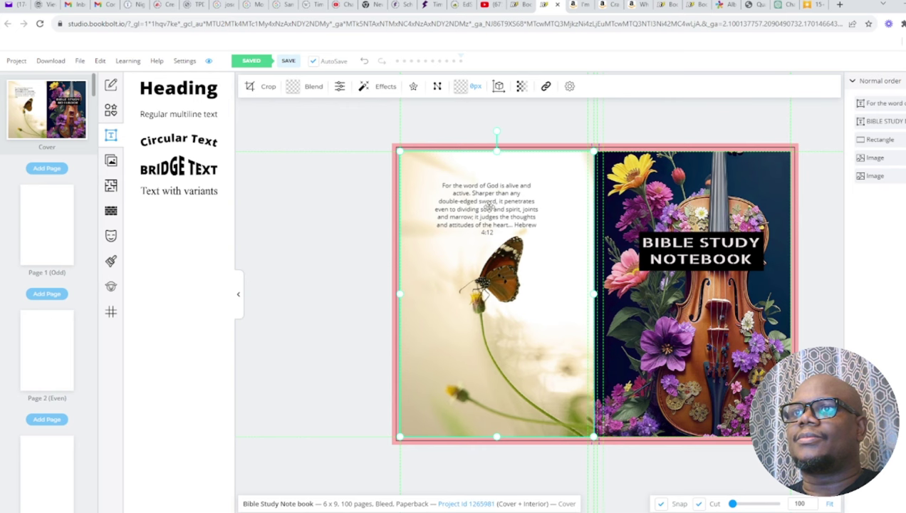
- Put the Hebrew 4:12 citation on its own line and lower the verse toward the butterfly
{"action": "mouse_move", "coordinate": [488, 205]}
{"action": "left_mouse_down"}
{"action": "mouse_move", "coordinate": [474, 235]}
{"action": "mouse_move", "coordinate": [470, 332]}
{"action": "mouse_move", "coordinate": [472, 164]}
{"action": "mouse_move", "coordinate": [469, 213]}
{"action": "left_mouse_up"}
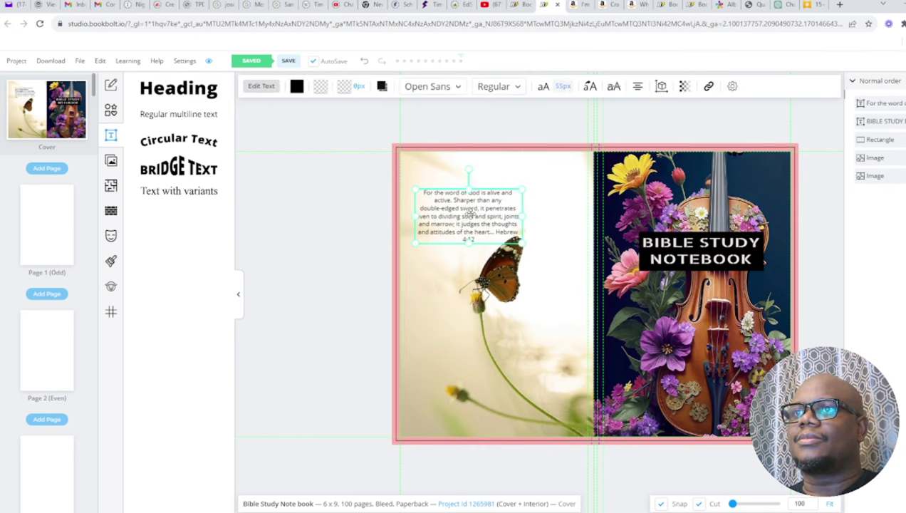
{"action": "left_click", "coordinate": [497, 230]}
{"action": "key", "text": "Return"}
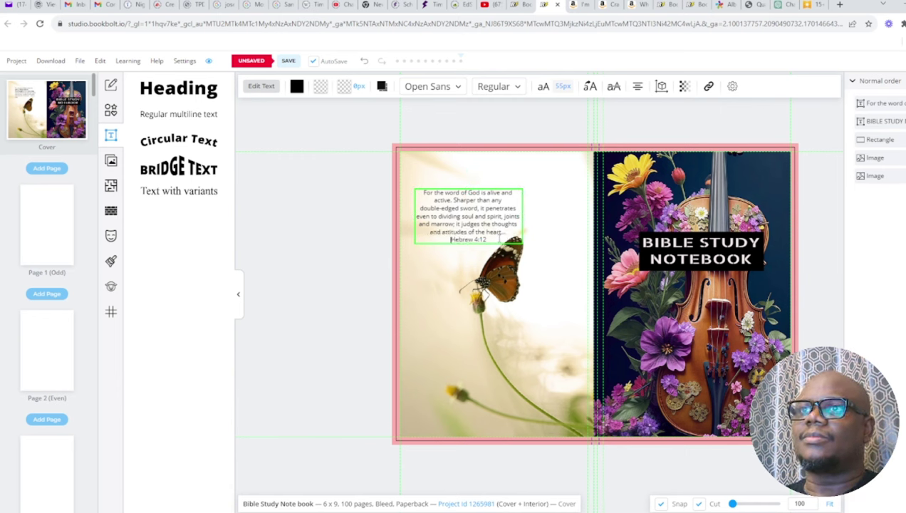
{"action": "left_click", "coordinate": [543, 184]}
{"action": "left_click_drag", "start_coordinate": [488, 203], "coordinate": [490, 212]}
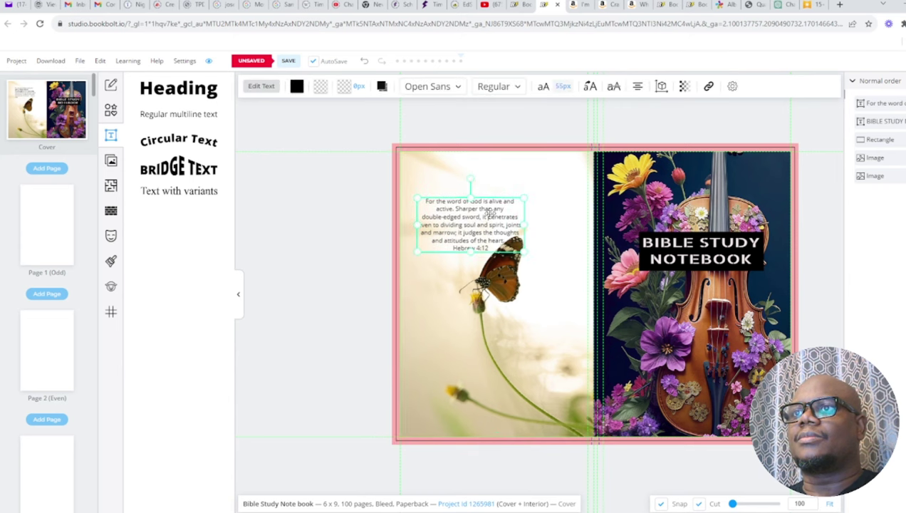
{"action": "left_click", "coordinate": [566, 221]}
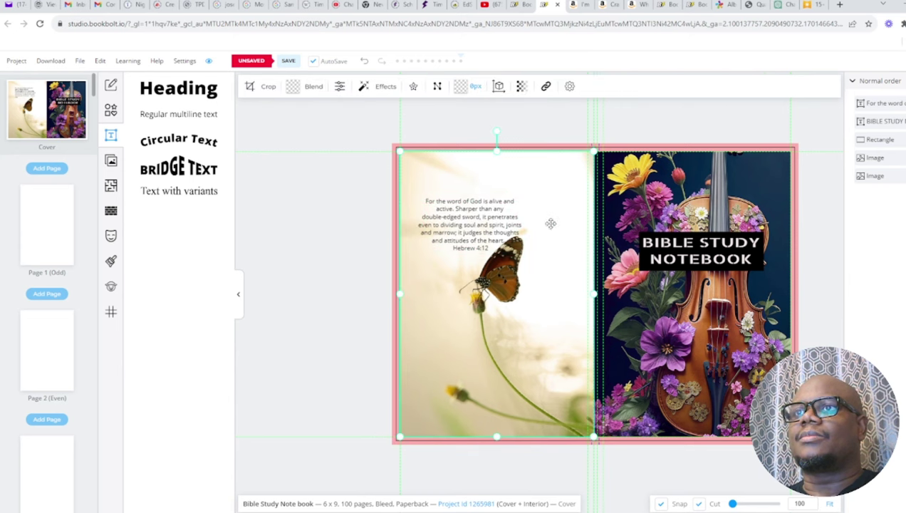
{"action": "left_click", "coordinate": [453, 218]}
- Select the whole verse and try the Aguafina Script font on it
{"action": "double_click", "coordinate": [453, 217]}
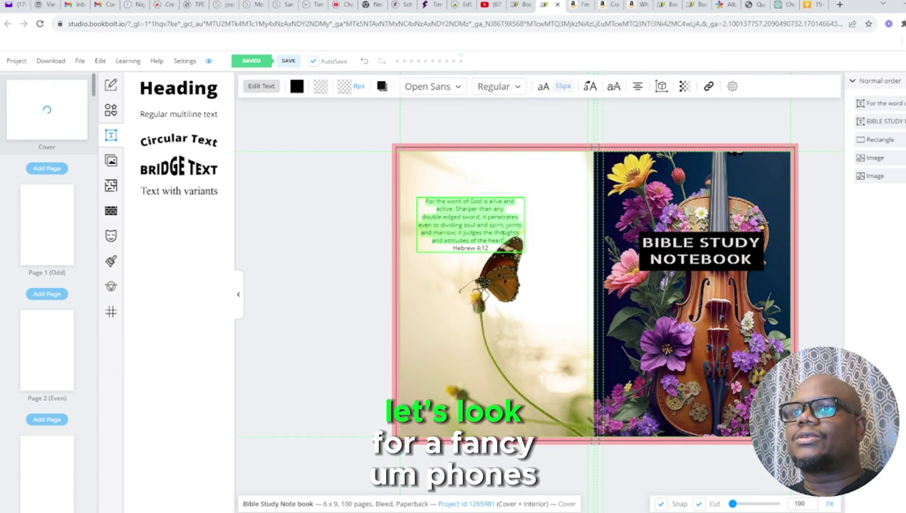
{"action": "left_click", "coordinate": [490, 232]}
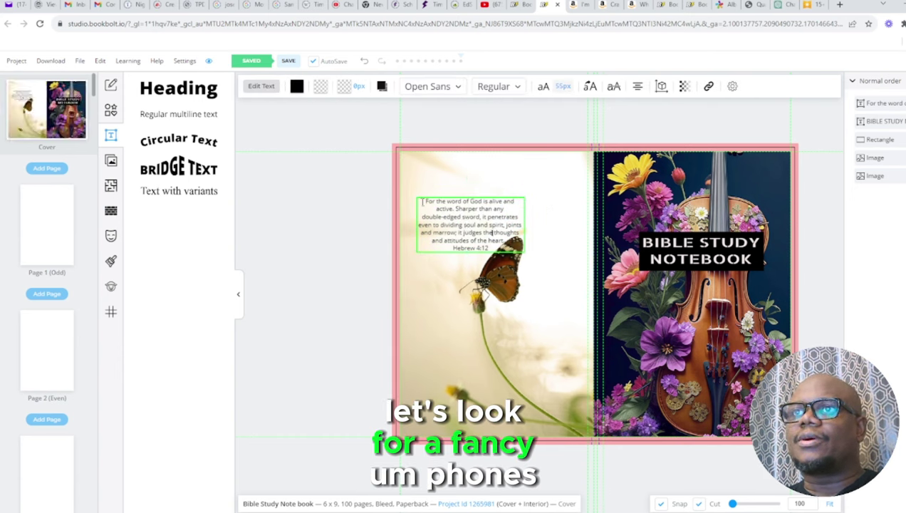
{"action": "left_click_drag", "start_coordinate": [425, 202], "coordinate": [490, 248]}
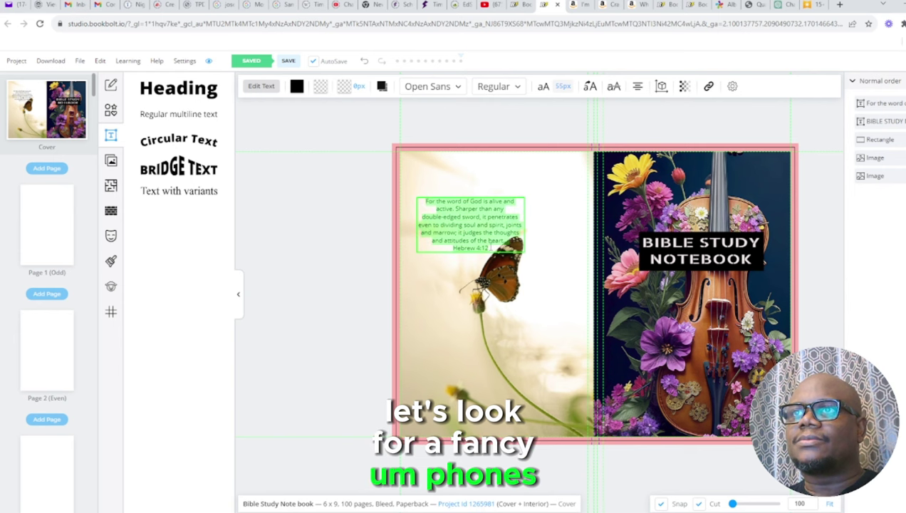
{"action": "left_click", "coordinate": [457, 89]}
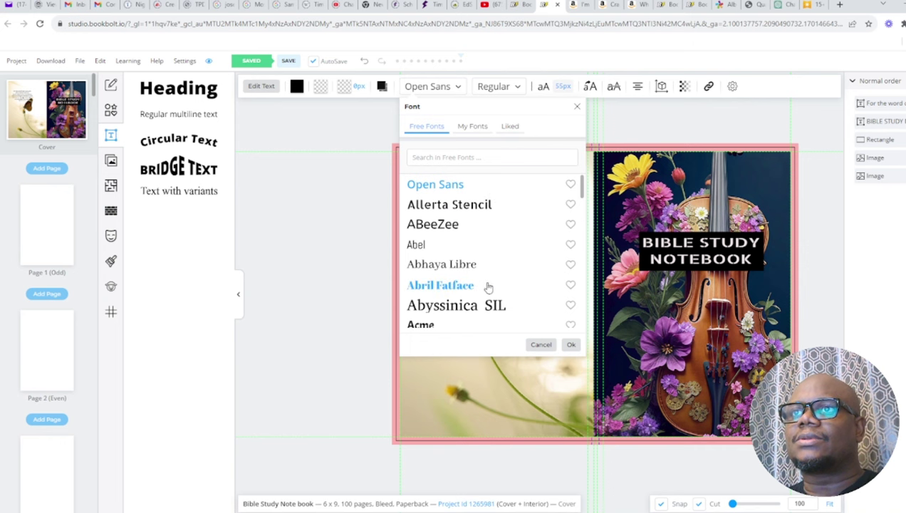
{"action": "scroll", "coordinate": [490, 284], "scroll_direction": "down", "scroll_amount": 2}
{"action": "scroll", "coordinate": [490, 284], "scroll_direction": "down", "scroll_amount": 1}
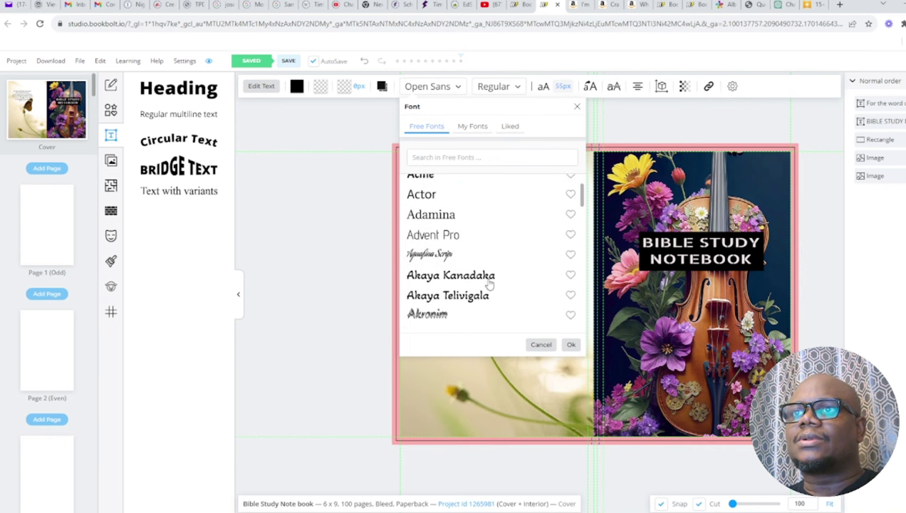
{"action": "left_click", "coordinate": [430, 256]}
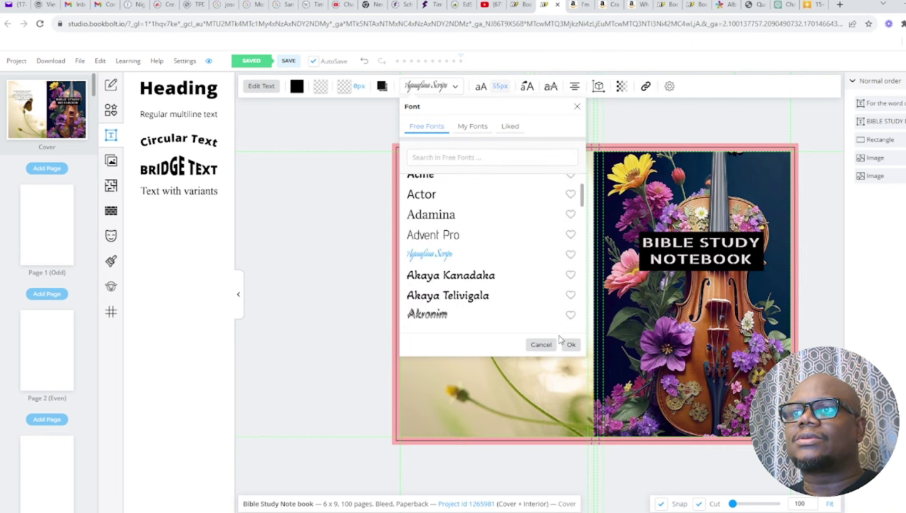
{"action": "left_click", "coordinate": [570, 345]}
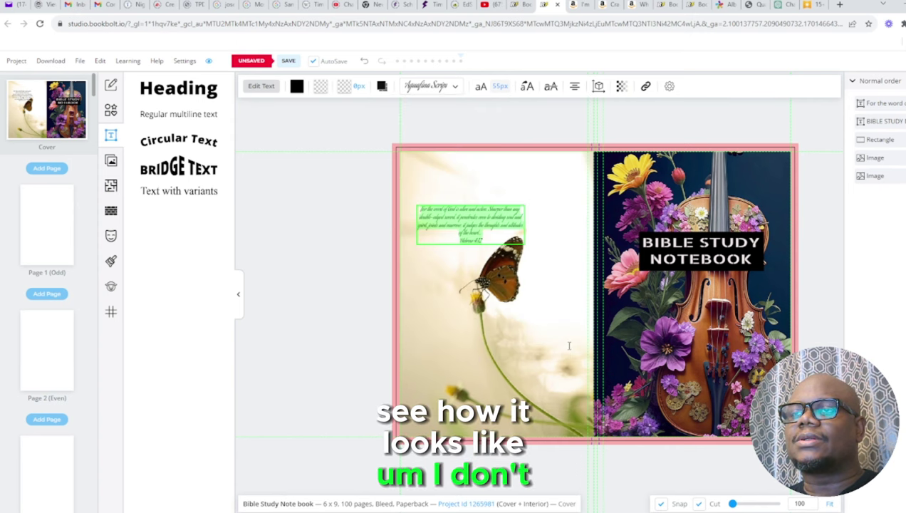
- Switch the verse font to Akaya Telivigala instead
{"action": "left_click", "coordinate": [454, 88]}
{"action": "scroll", "coordinate": [480, 235], "scroll_direction": "down", "scroll_amount": 2}
{"action": "scroll", "coordinate": [479, 249], "scroll_direction": "down", "scroll_amount": 1}
{"action": "scroll", "coordinate": [479, 249], "scroll_direction": "down", "scroll_amount": 1}
{"action": "scroll", "coordinate": [479, 249], "scroll_direction": "down", "scroll_amount": 1}
{"action": "scroll", "coordinate": [480, 249], "scroll_direction": "up", "scroll_amount": 1}
{"action": "left_click", "coordinate": [470, 224]}
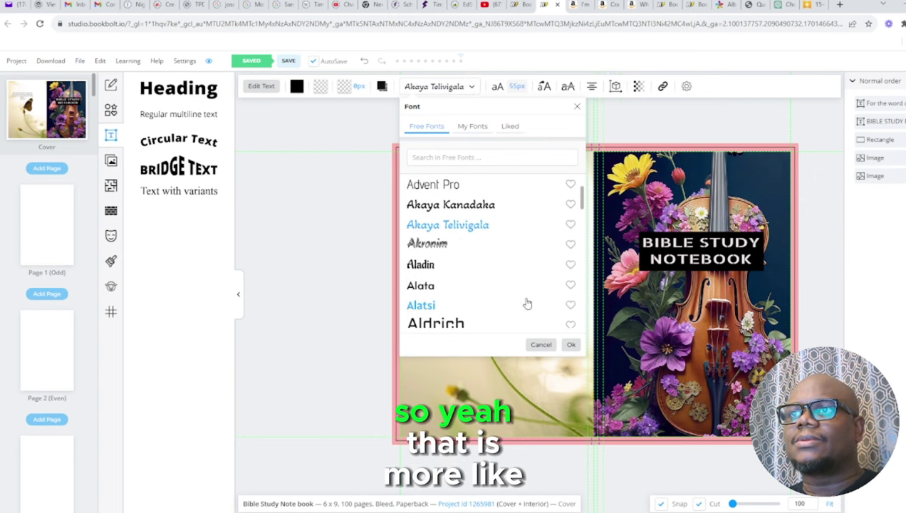
{"action": "left_click", "coordinate": [571, 346]}
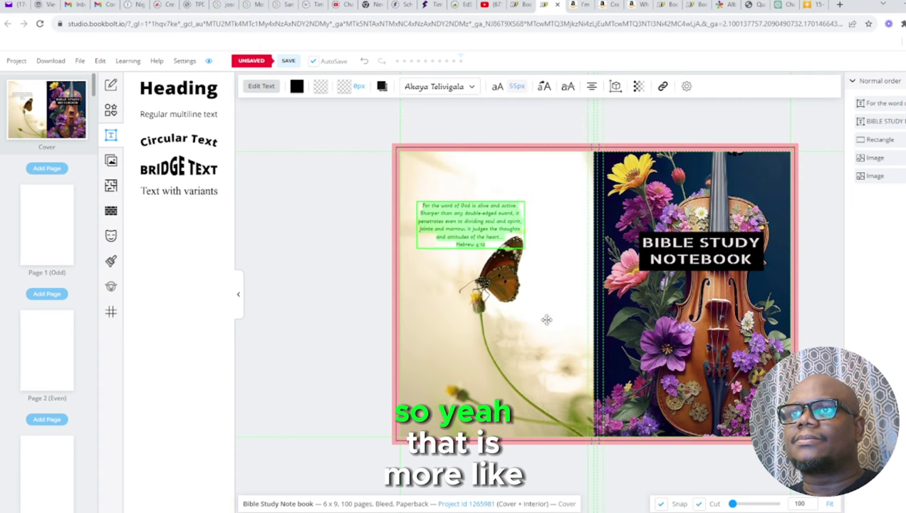
{"action": "left_click", "coordinate": [541, 228]}
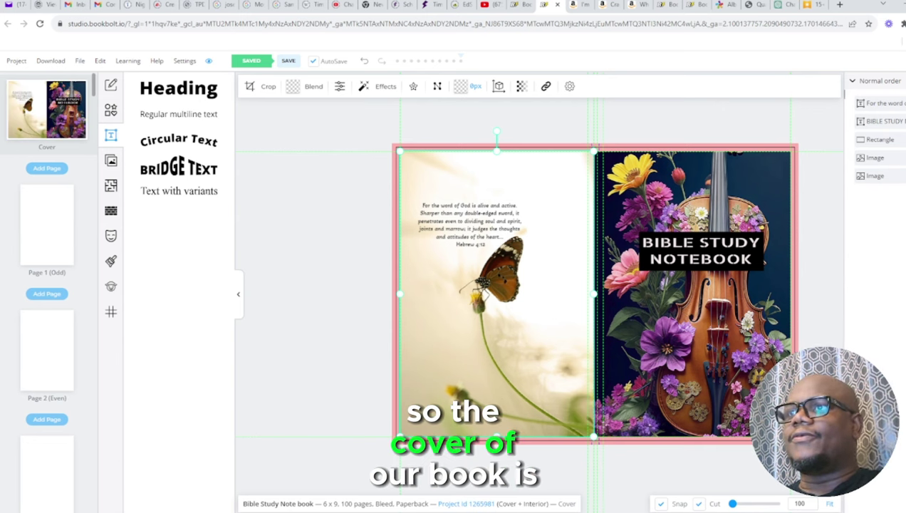
{"action": "left_click", "coordinate": [700, 188]}
{"action": "left_click", "coordinate": [821, 220]}
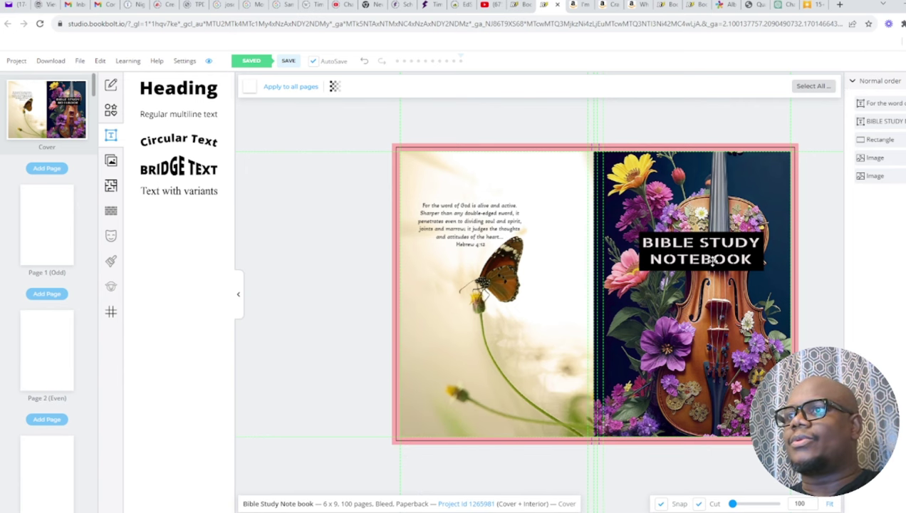
{"action": "left_click", "coordinate": [713, 261]}
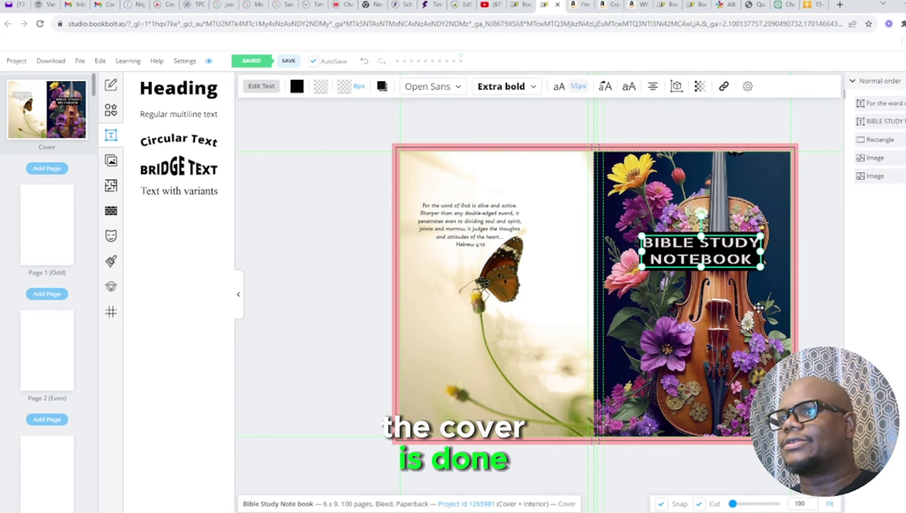
{"action": "left_click", "coordinate": [821, 279]}
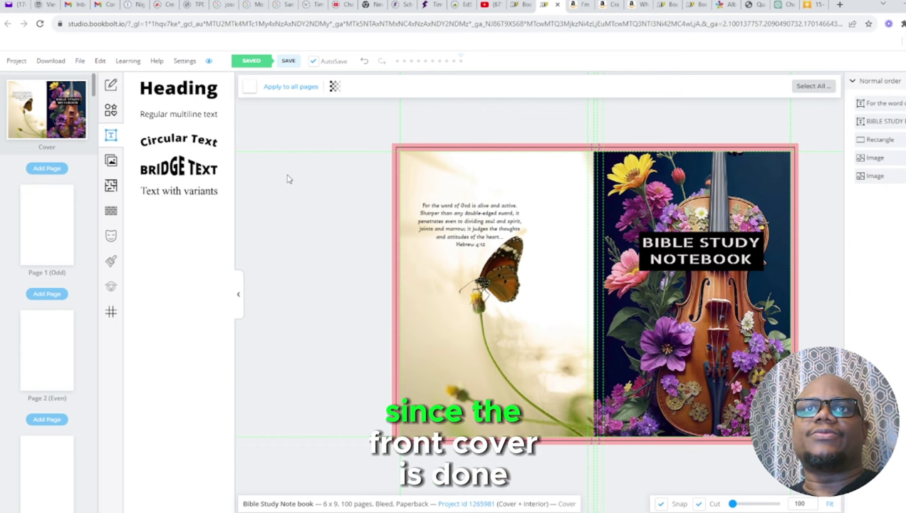
- Switch from the cover spread to the blank interior Page 1 (Odd)
{"action": "left_click", "coordinate": [43, 228]}
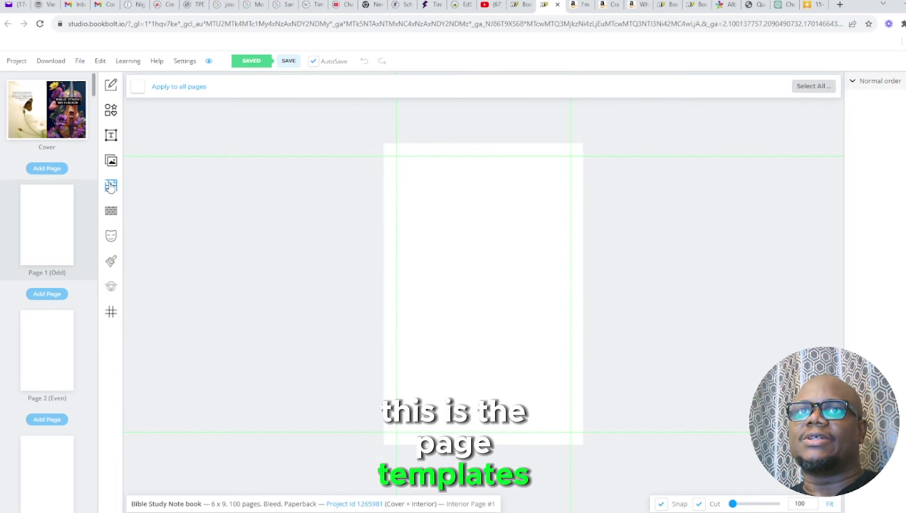
- Browse through the library of interior page templates
{"action": "left_click", "coordinate": [110, 186]}
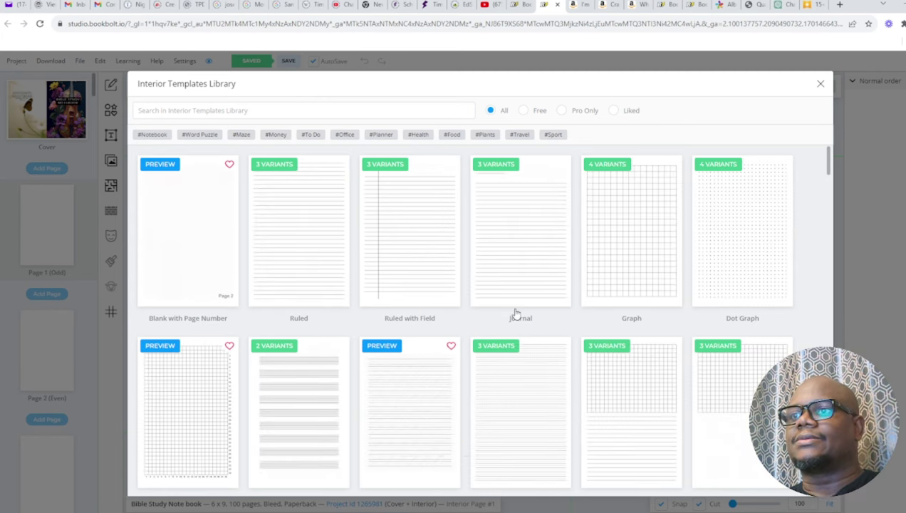
{"action": "scroll", "coordinate": [567, 317], "scroll_direction": "down", "scroll_amount": 5}
{"action": "scroll", "coordinate": [567, 318], "scroll_direction": "down", "scroll_amount": 3}
{"action": "scroll", "coordinate": [567, 318], "scroll_direction": "down", "scroll_amount": 2}
{"action": "scroll", "coordinate": [567, 318], "scroll_direction": "down", "scroll_amount": 1}
{"action": "scroll", "coordinate": [567, 317], "scroll_direction": "down", "scroll_amount": 1}
{"action": "scroll", "coordinate": [568, 317], "scroll_direction": "down", "scroll_amount": 2}
{"action": "scroll", "coordinate": [567, 318], "scroll_direction": "down", "scroll_amount": 2}
{"action": "scroll", "coordinate": [567, 318], "scroll_direction": "down", "scroll_amount": 2}
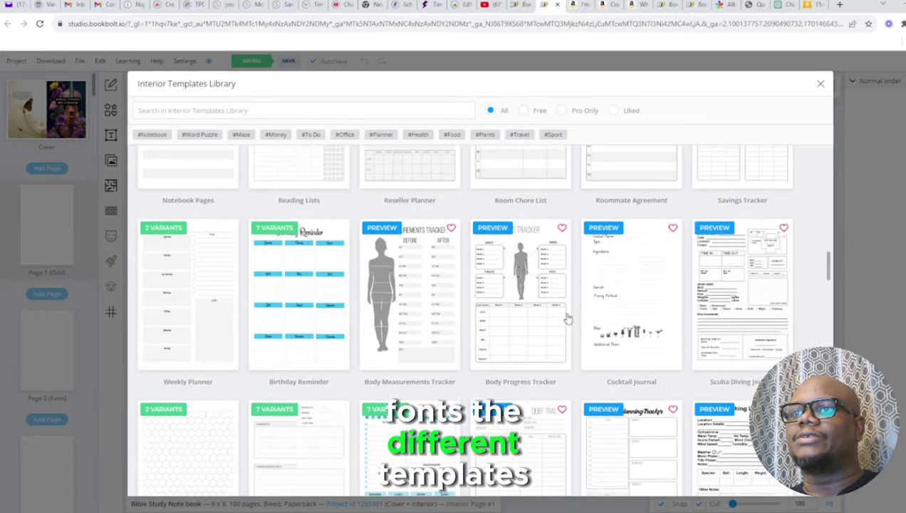
{"action": "scroll", "coordinate": [567, 318], "scroll_direction": "down", "scroll_amount": 1}
{"action": "scroll", "coordinate": [567, 318], "scroll_direction": "down", "scroll_amount": 1}
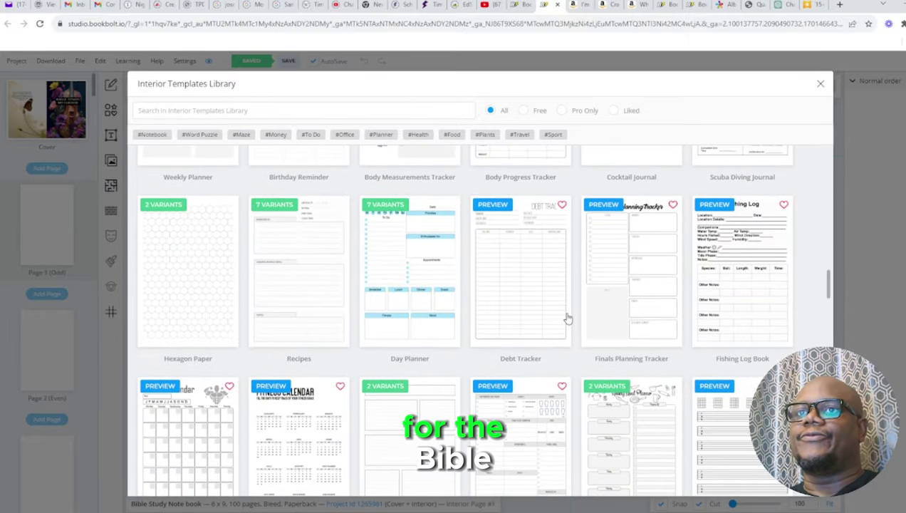
{"action": "scroll", "coordinate": [338, 190], "scroll_direction": "up", "scroll_amount": 1}
- Search templates for 'bible', then clear the search and open the Ruled variants
{"action": "left_click", "coordinate": [283, 115]}
{"action": "type", "text": "bible"}
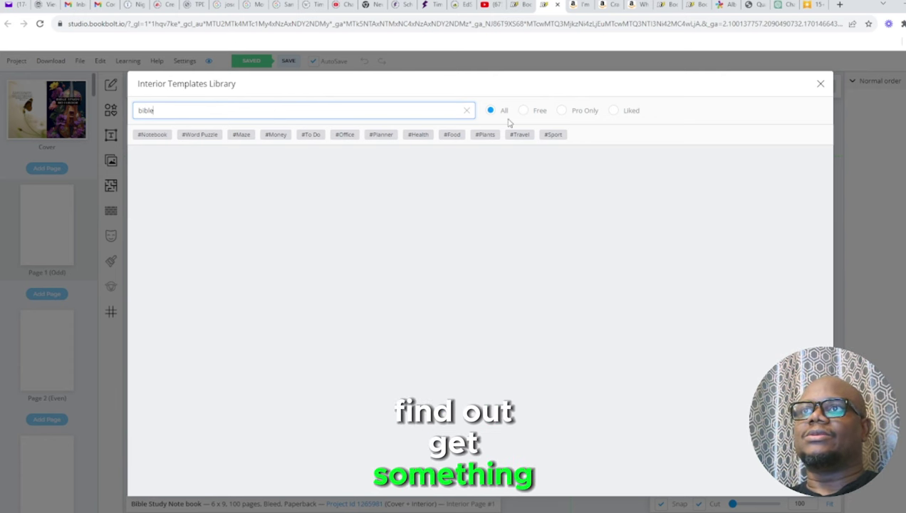
{"action": "left_click", "coordinate": [466, 110]}
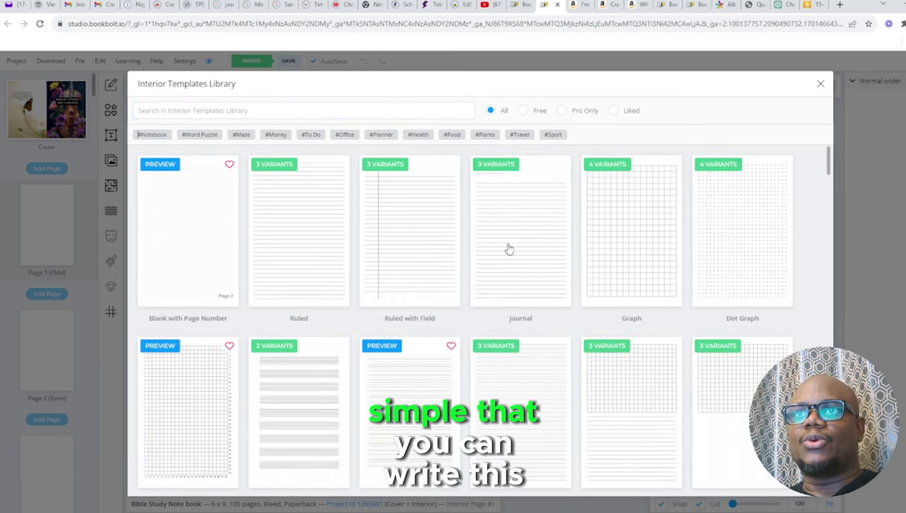
{"action": "left_click", "coordinate": [293, 226]}
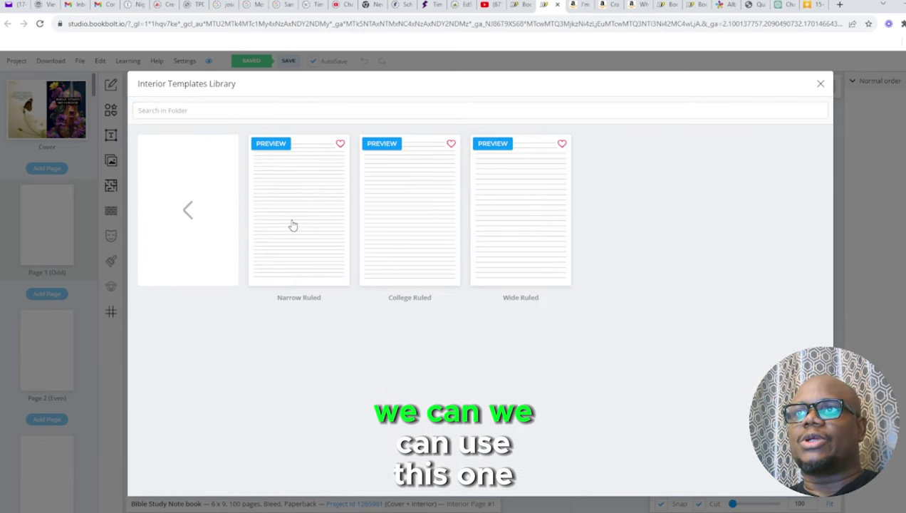
- Apply the Narrow Ruled template to every page except the cover
{"action": "left_click", "coordinate": [292, 226]}
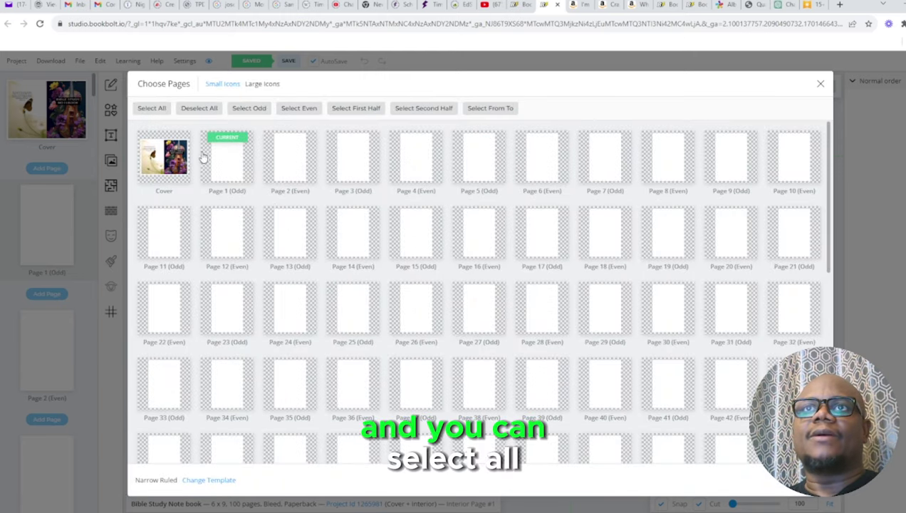
{"action": "left_click", "coordinate": [152, 108]}
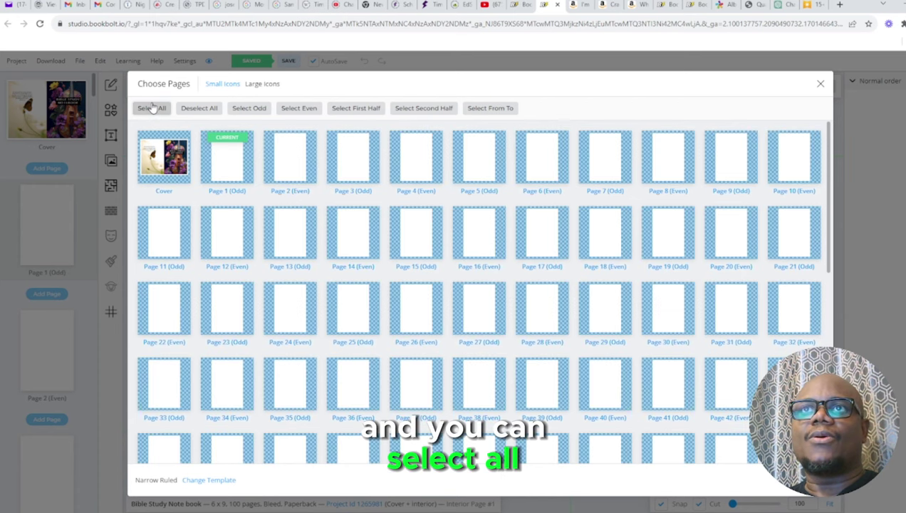
{"action": "left_click", "coordinate": [166, 184]}
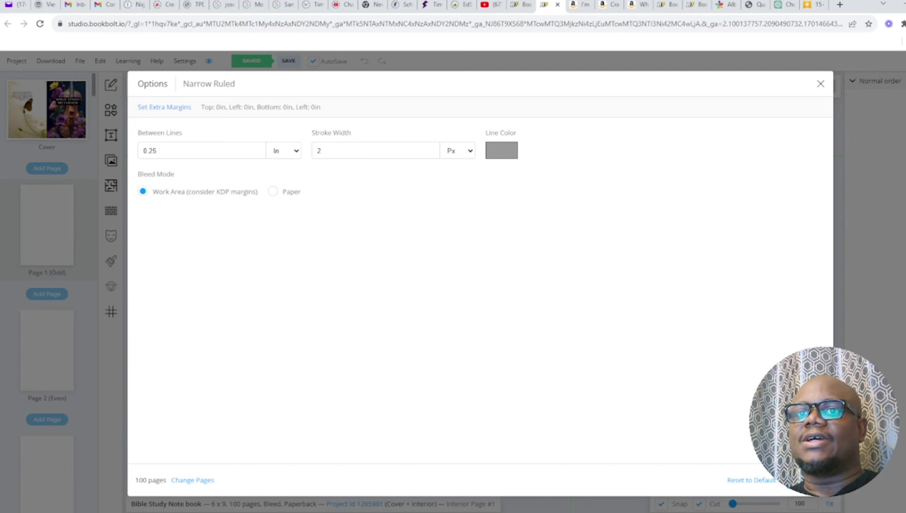
{"action": "left_click", "coordinate": [805, 480]}
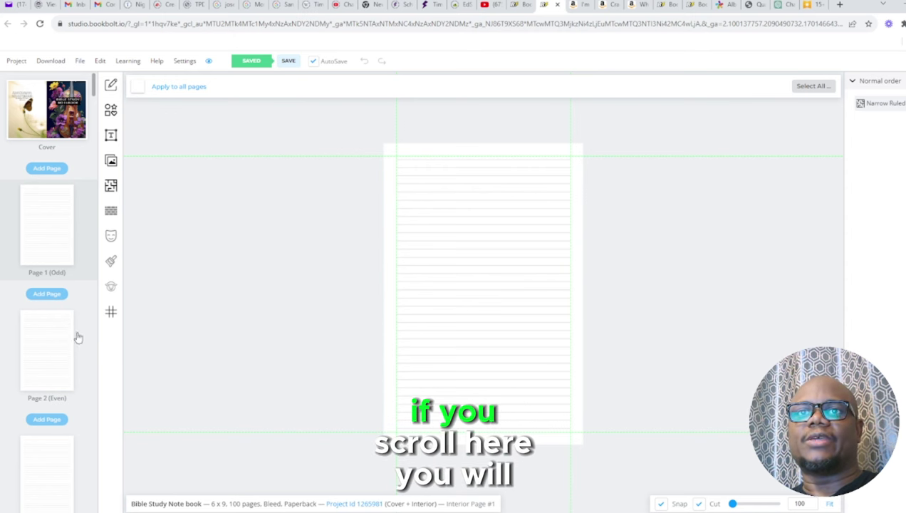
- Scroll through the page thumbnails to check the ruled interior pages
{"action": "scroll", "coordinate": [65, 327], "scroll_direction": "down", "scroll_amount": 2}
{"action": "scroll", "coordinate": [65, 327], "scroll_direction": "down", "scroll_amount": 3}
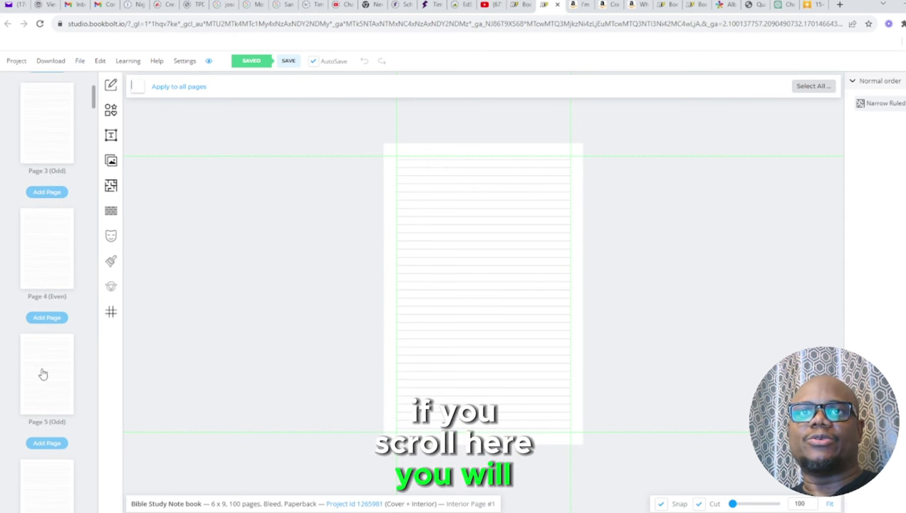
{"action": "scroll", "coordinate": [41, 167], "scroll_direction": "up", "scroll_amount": 2}
{"action": "scroll", "coordinate": [41, 166], "scroll_direction": "up", "scroll_amount": 1}
{"action": "scroll", "coordinate": [41, 167], "scroll_direction": "up", "scroll_amount": 2}
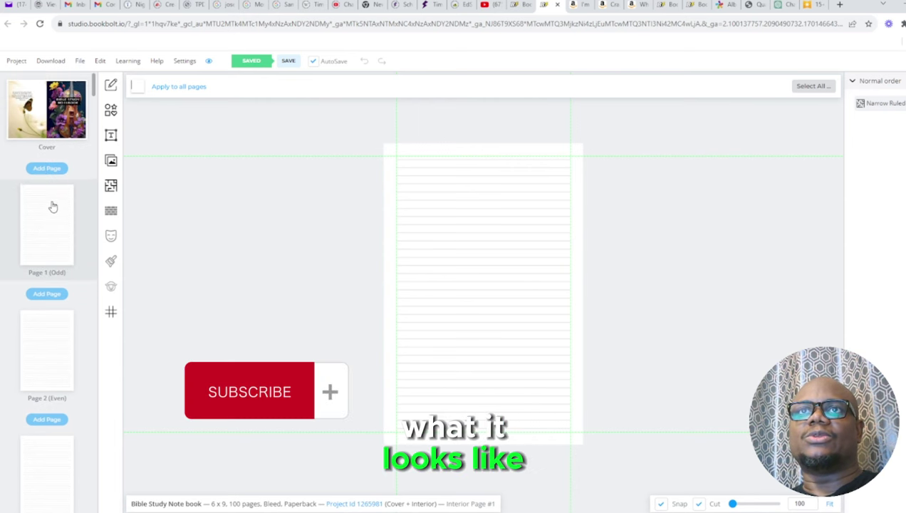
- Close Paper Color without changes and return to the cover spread
{"action": "left_click", "coordinate": [136, 86]}
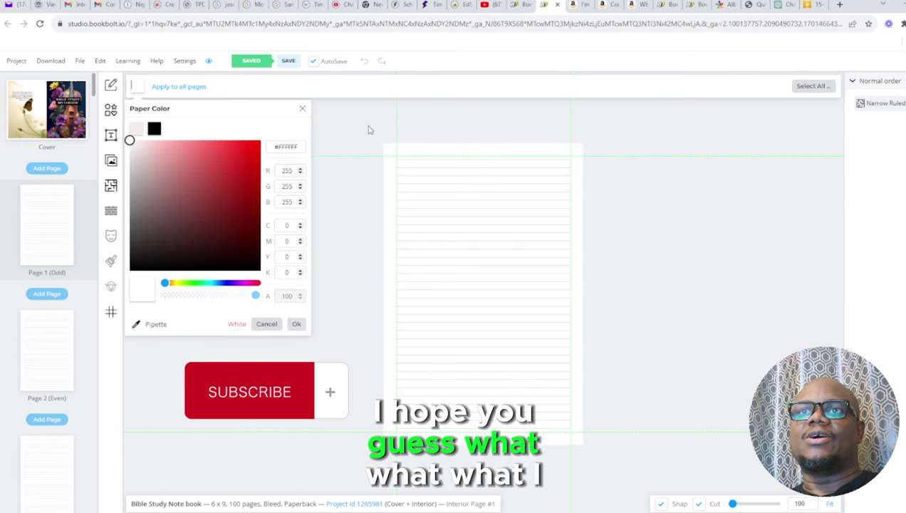
{"action": "left_click", "coordinate": [302, 108]}
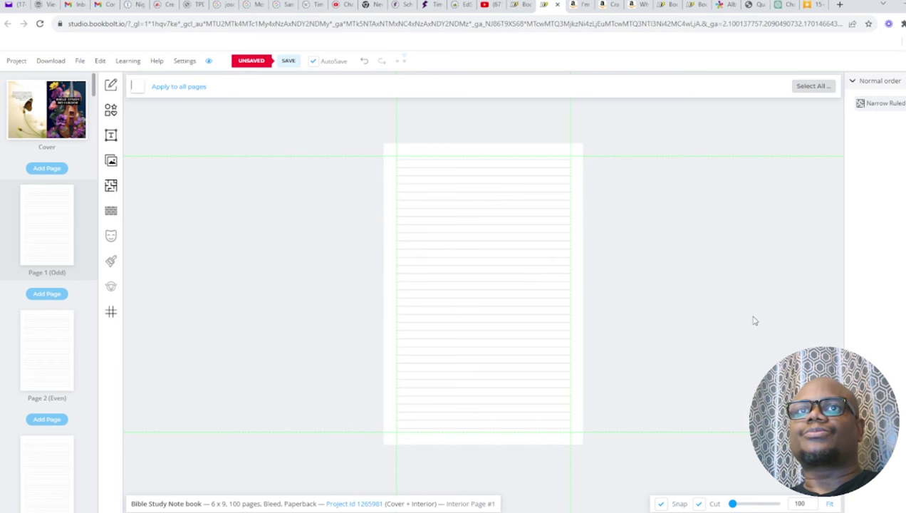
{"action": "left_click", "coordinate": [39, 108]}
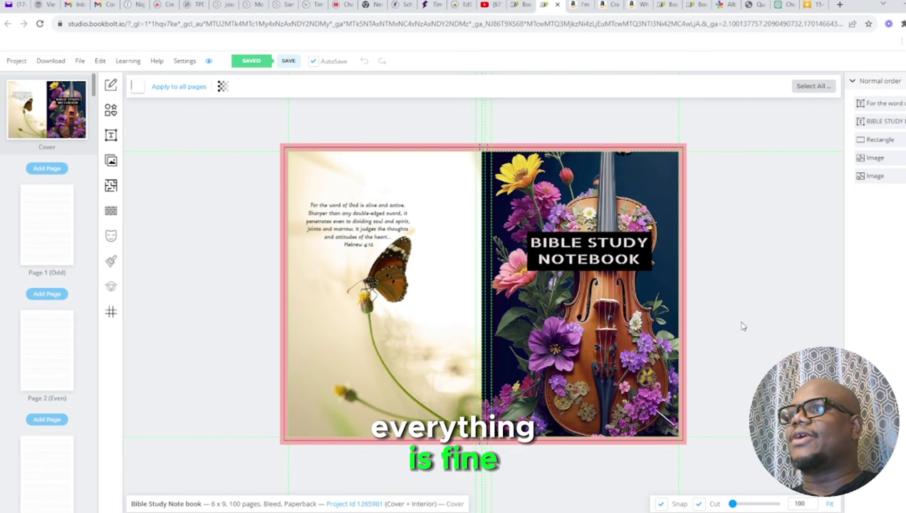
- Download the project as CMYK for printed books, then view an Amazon notebook listing
{"action": "left_click", "coordinate": [49, 64]}
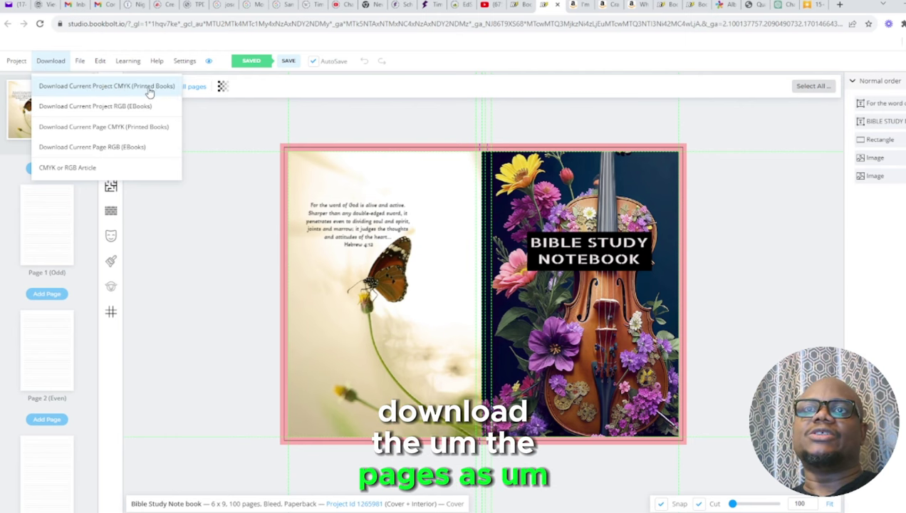
{"action": "left_click", "coordinate": [108, 86]}
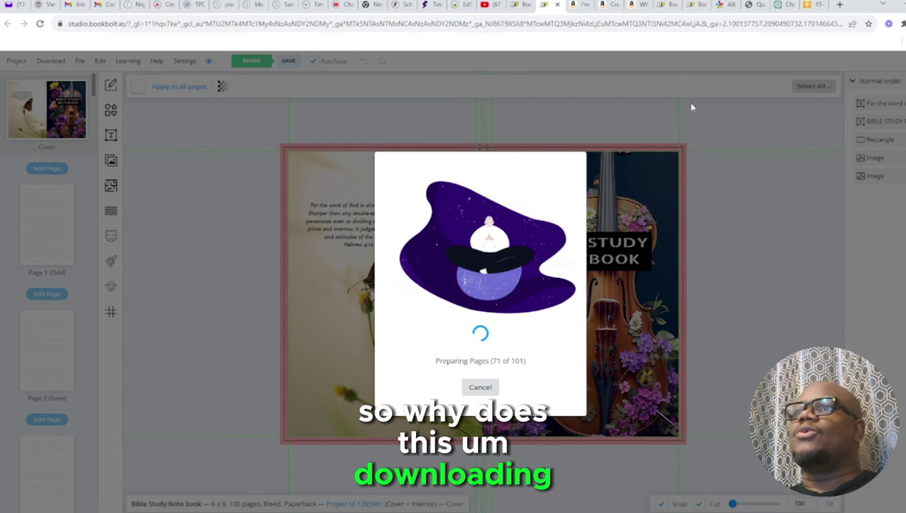
{"action": "left_click", "coordinate": [578, 8]}
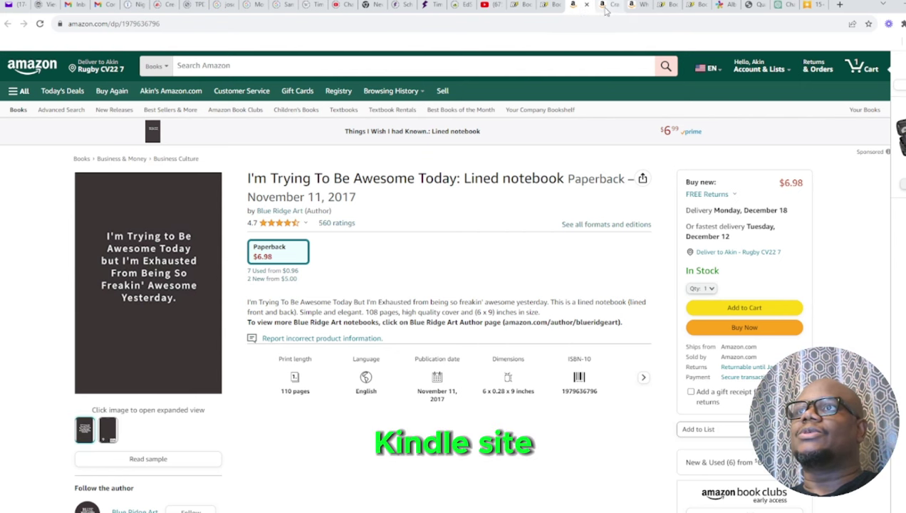
- Browse two more competitor notebook listings, then search 'kdp' to reach the KDP bookshelf
{"action": "left_click", "coordinate": [606, 8]}
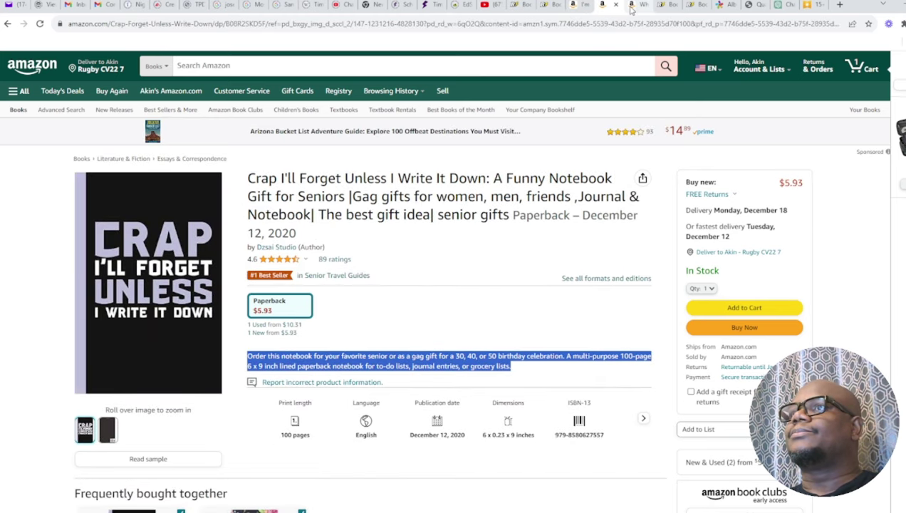
{"action": "left_click", "coordinate": [630, 6]}
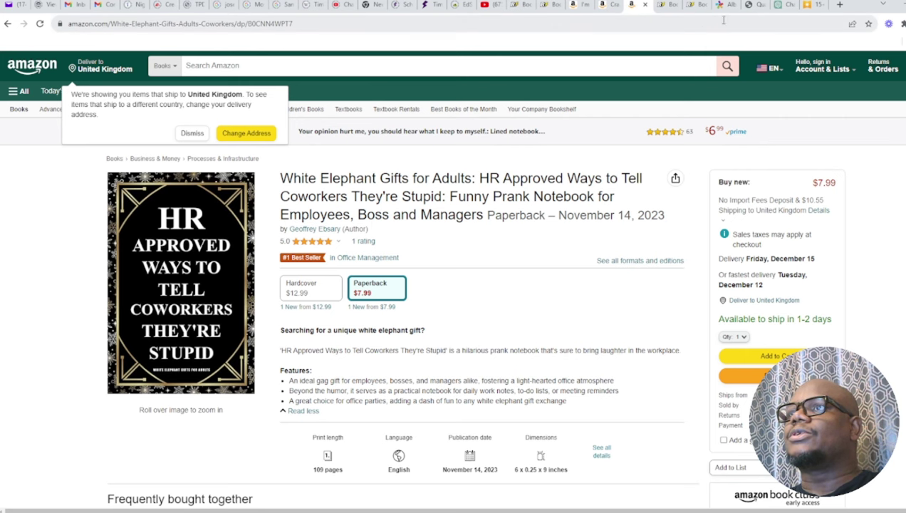
{"action": "left_click", "coordinate": [720, 22]}
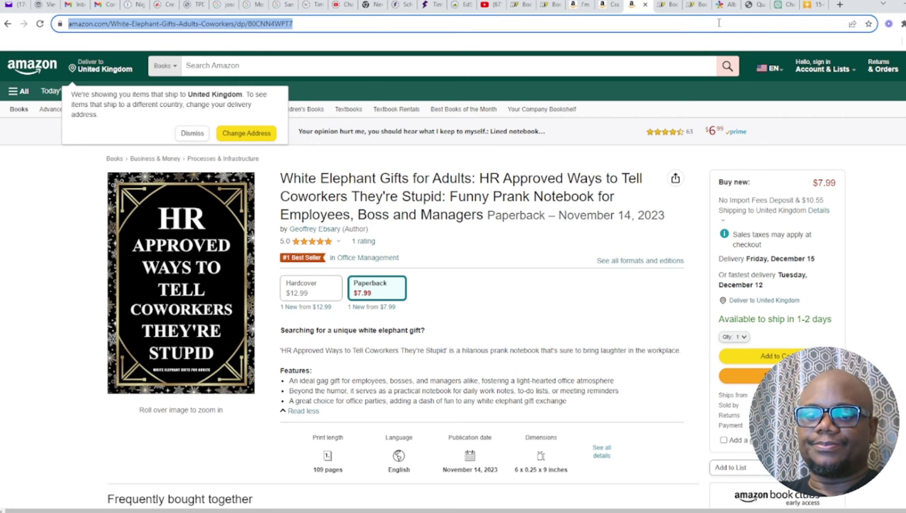
{"action": "type", "text": "kdp"}
{"action": "key", "text": "Return"}
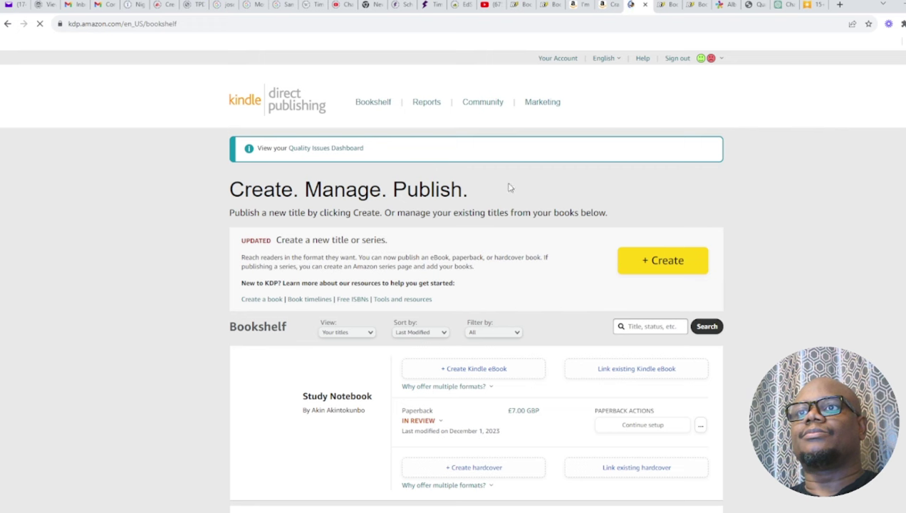
- Create a new paperback titled 'Bible Study Notebook'
{"action": "left_click", "coordinate": [667, 262]}
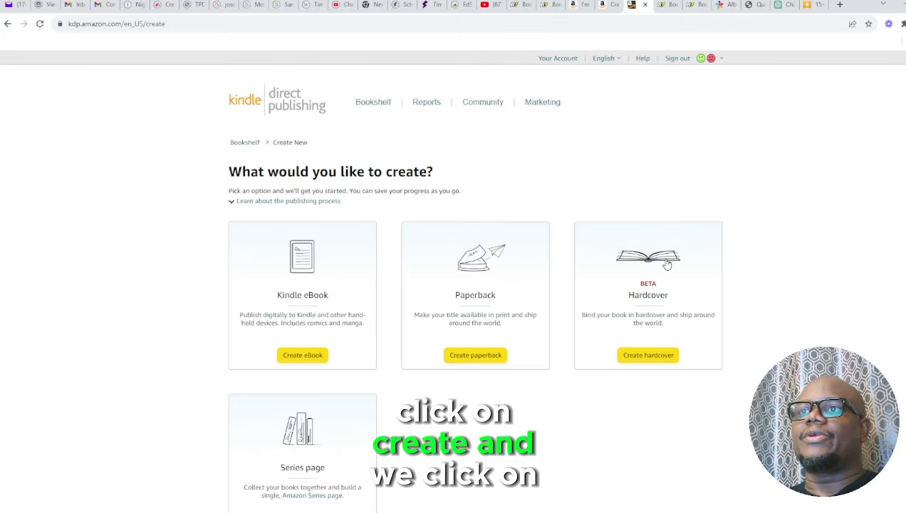
{"action": "left_click", "coordinate": [471, 358]}
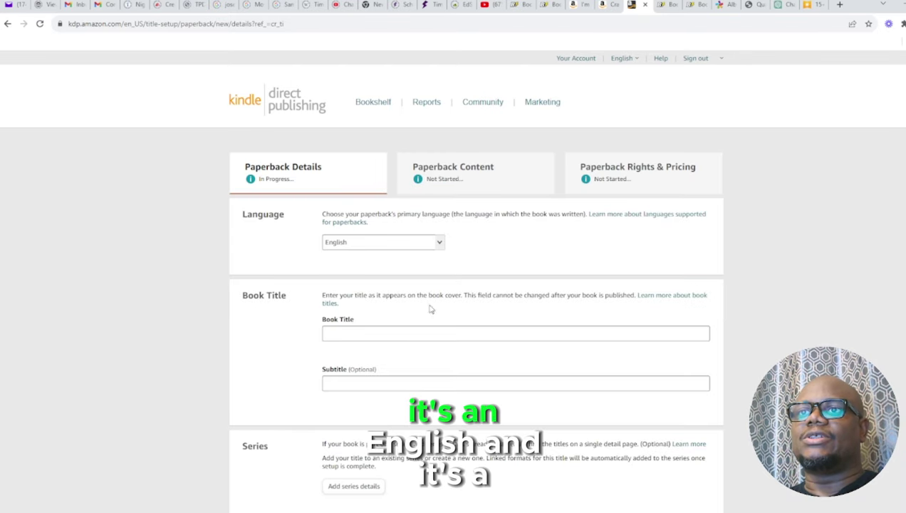
{"action": "left_click", "coordinate": [404, 333]}
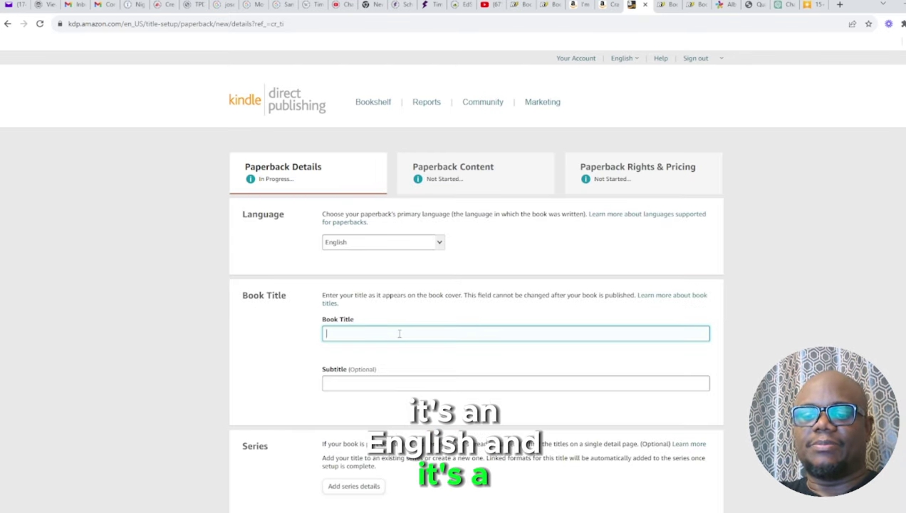
{"action": "type", "text": "Bible "}
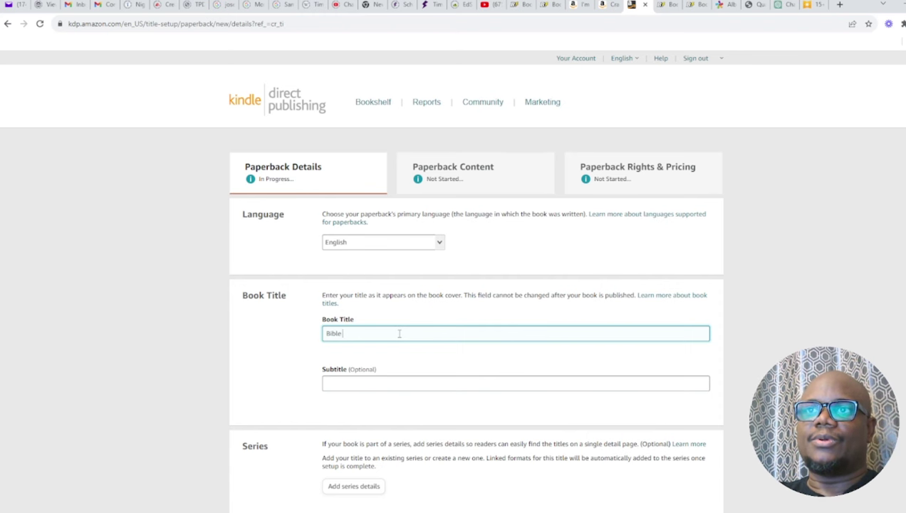
{"action": "type", "text": "Study Noteboo"}
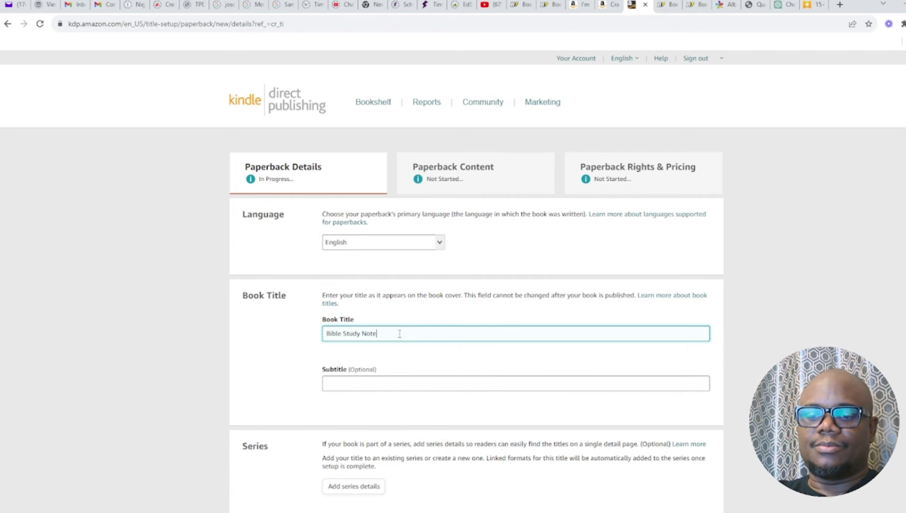
{"action": "type", "text": "k"}
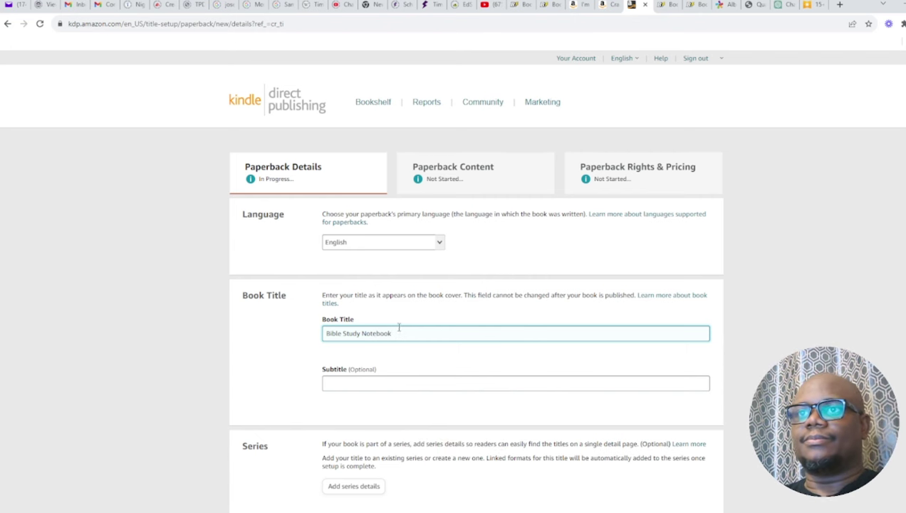
{"action": "scroll", "coordinate": [476, 290], "scroll_direction": "down", "scroll_amount": 1}
{"action": "scroll", "coordinate": [476, 291], "scroll_direction": "down", "scroll_amount": 2}
{"action": "scroll", "coordinate": [477, 290], "scroll_direction": "down", "scroll_amount": 1}
{"action": "scroll", "coordinate": [476, 290], "scroll_direction": "down", "scroll_amount": 1}
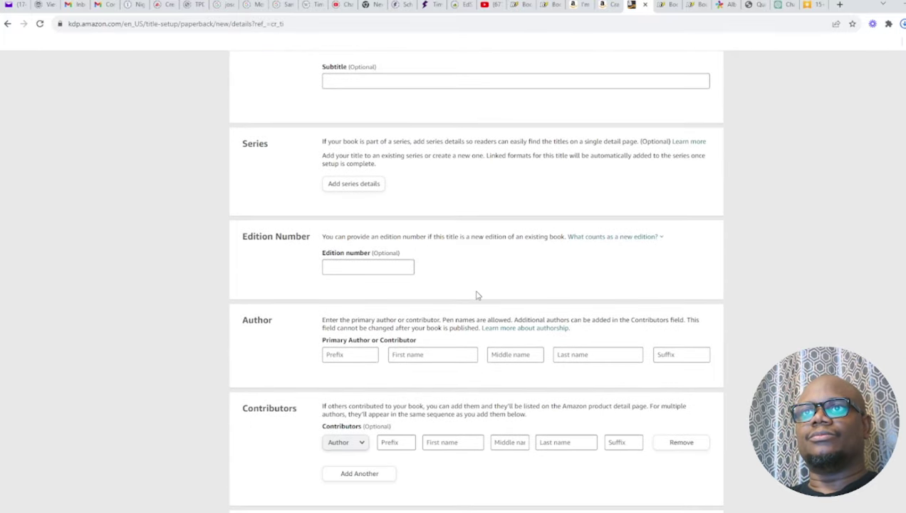
{"action": "scroll", "coordinate": [476, 295], "scroll_direction": "down", "scroll_amount": 1}
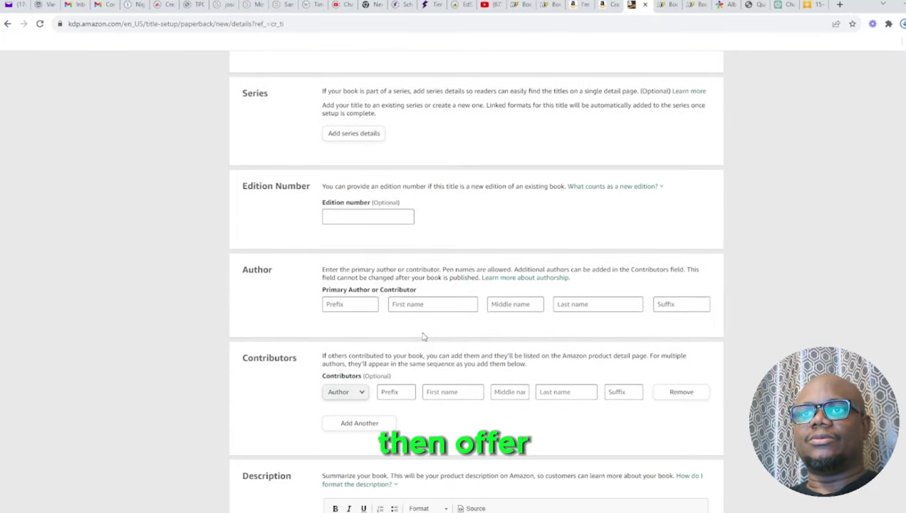
- Enter the primary author's first and last name in the paperback form
{"action": "left_click", "coordinate": [359, 303]}
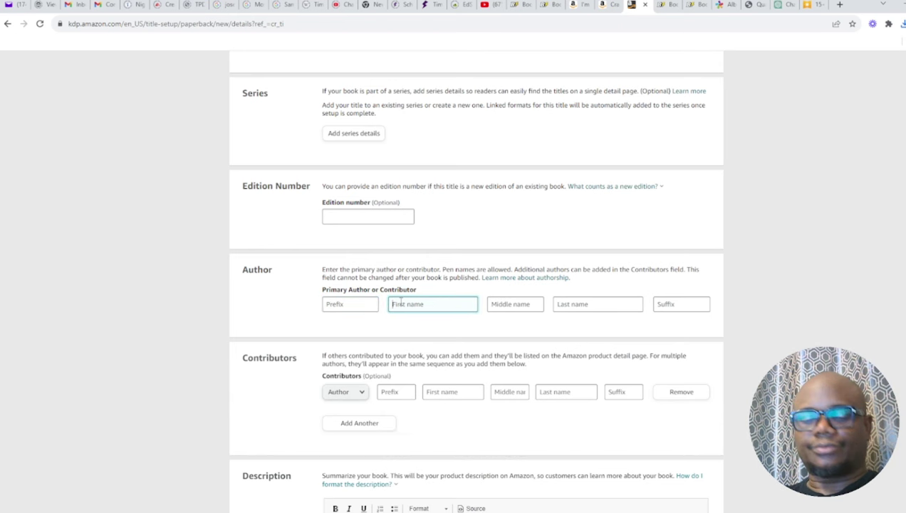
{"action": "type", "text": "Akin"}
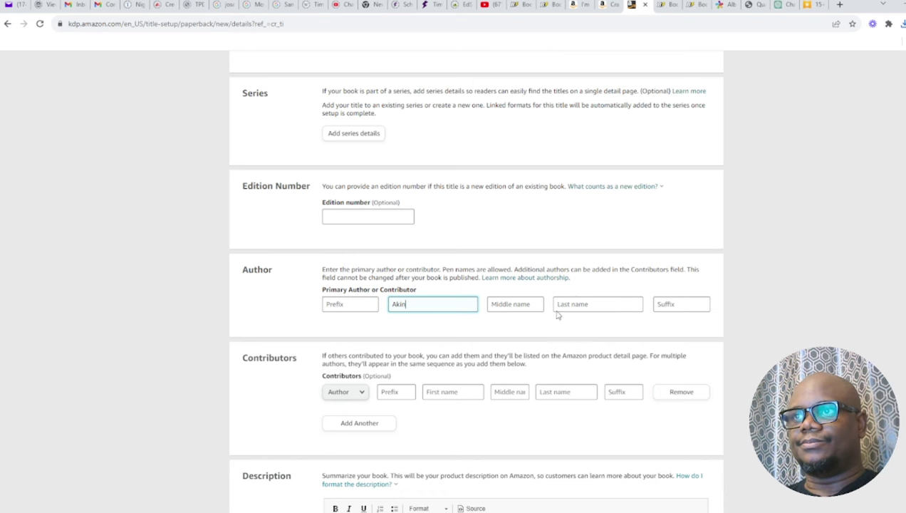
{"action": "left_click", "coordinate": [574, 304]}
{"action": "type", "text": "Akintokunbo"}
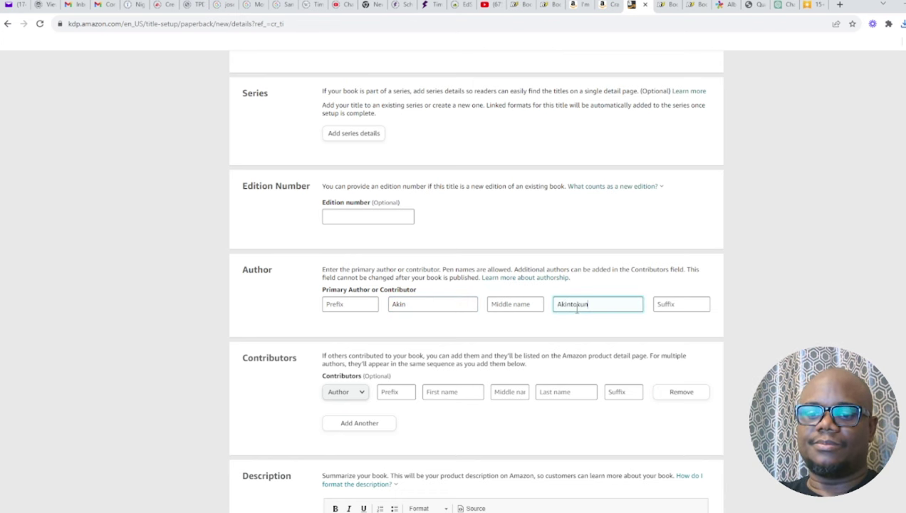
{"action": "left_click", "coordinate": [688, 278]}
{"action": "scroll", "coordinate": [502, 264], "scroll_direction": "down", "scroll_amount": 1}
{"action": "scroll", "coordinate": [501, 264], "scroll_direction": "down", "scroll_amount": 3}
{"action": "scroll", "coordinate": [502, 265], "scroll_direction": "down", "scroll_amount": 2}
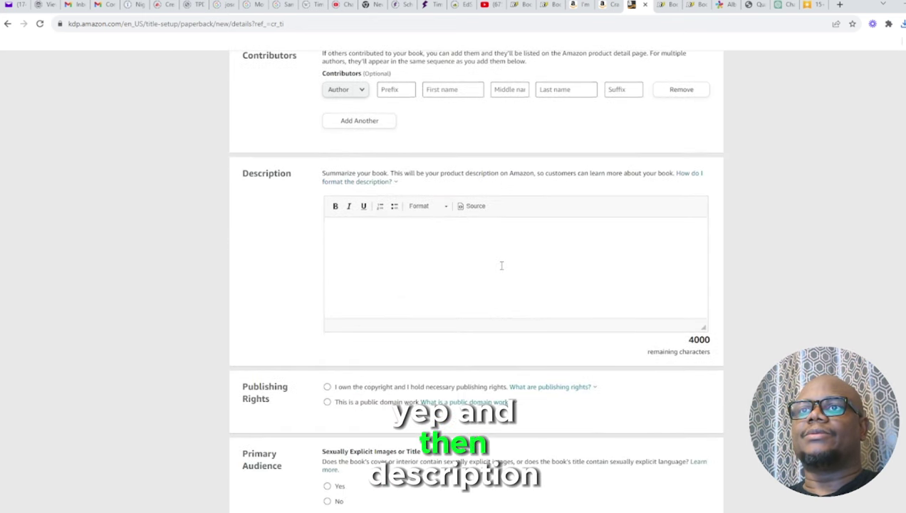
{"action": "left_click", "coordinate": [783, 5]}
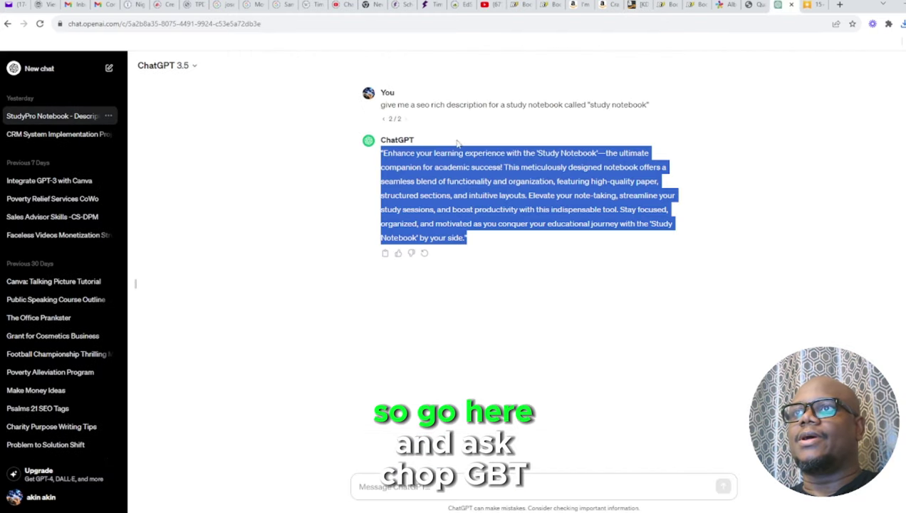
- Ask ChatGPT for an SEO-rich 'Bible study notebook' description and select the whole reply
{"action": "left_click", "coordinate": [394, 489]}
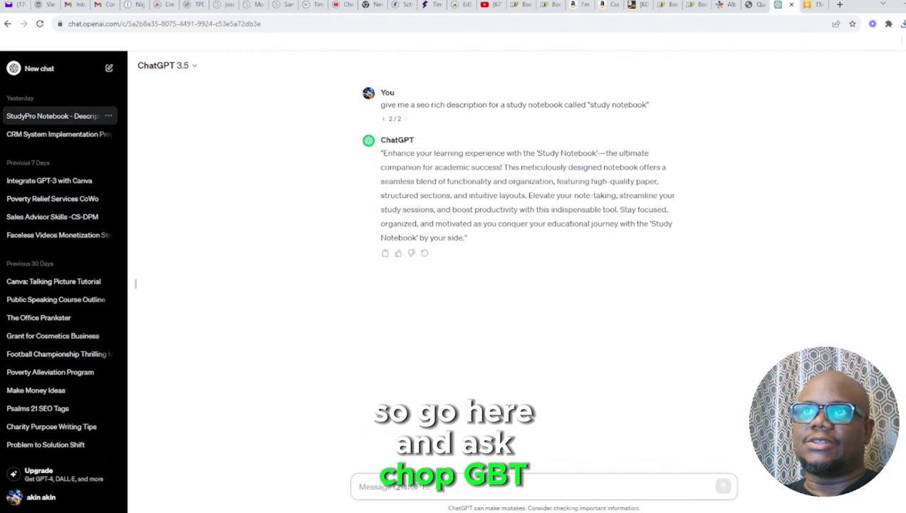
{"action": "type", "text": "give mea SEO"}
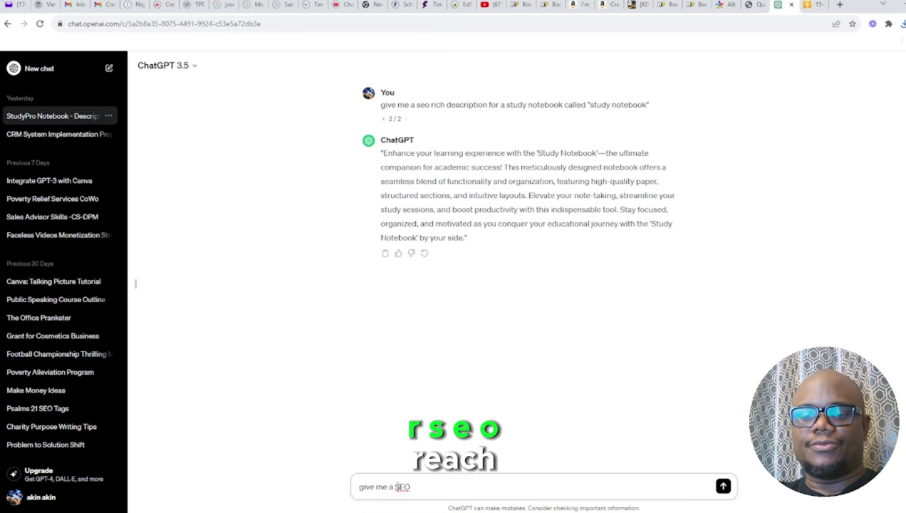
{"action": "type", "text": " rich "}
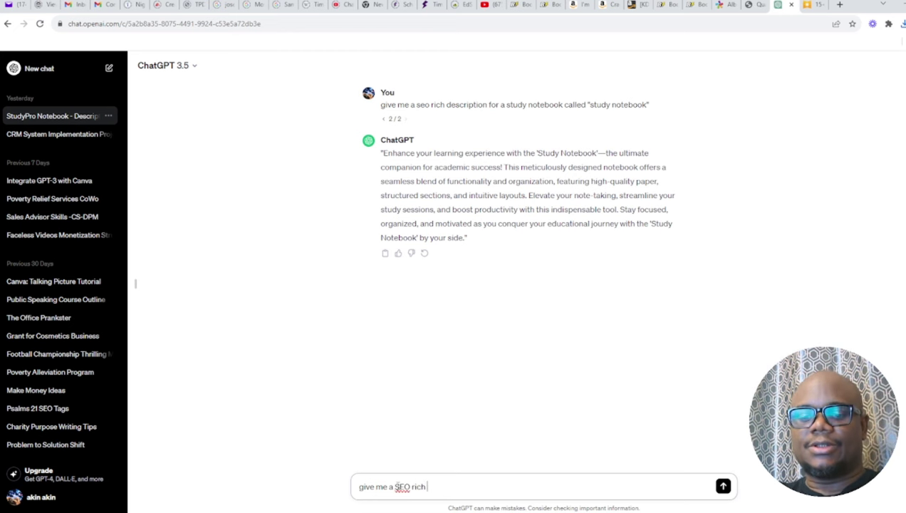
{"action": "type", "text": "descri"}
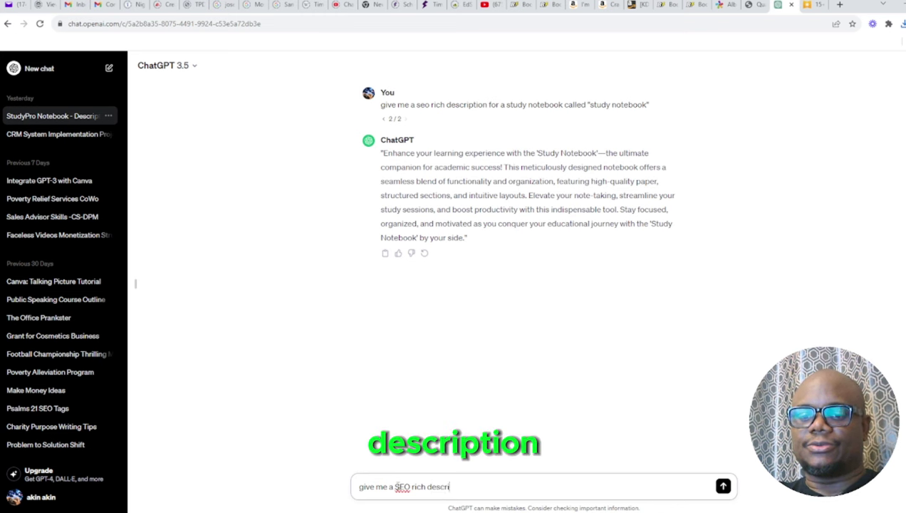
{"action": "type", "text": "ption for"}
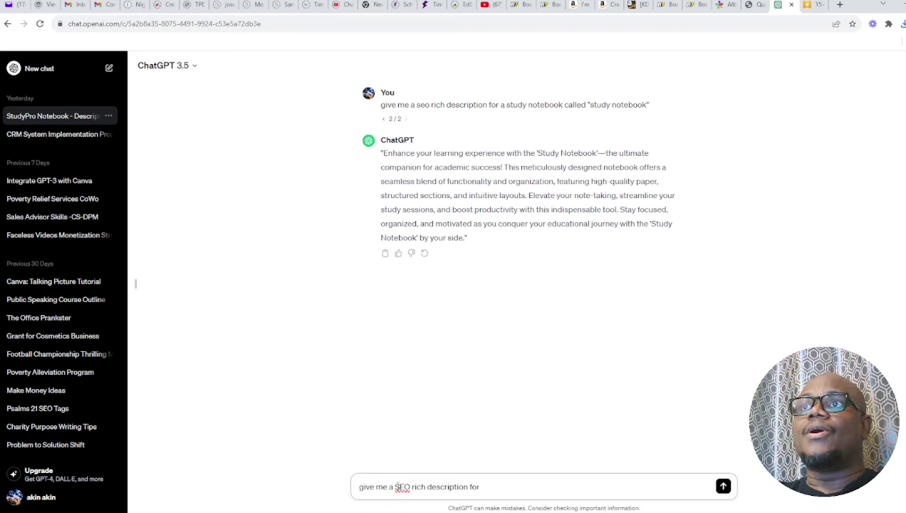
{"action": "type", "text": " a"}
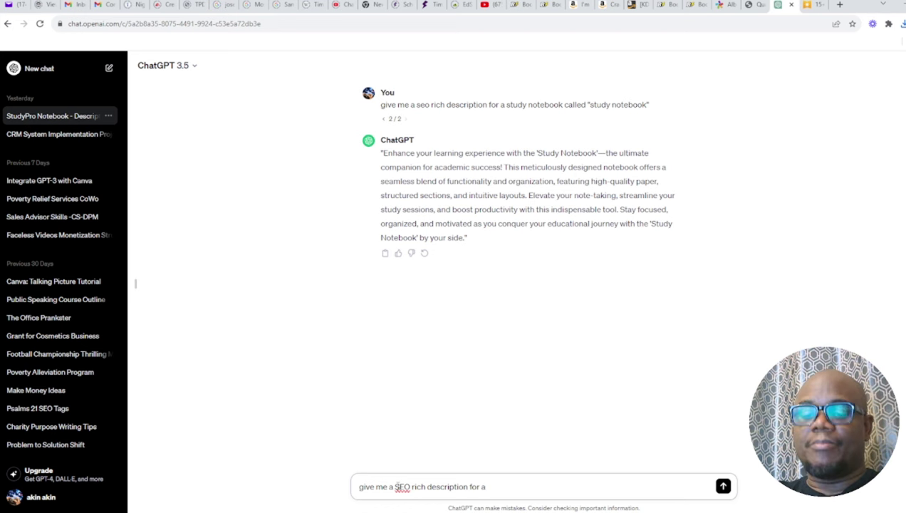
{"action": "type", "text": " stu"}
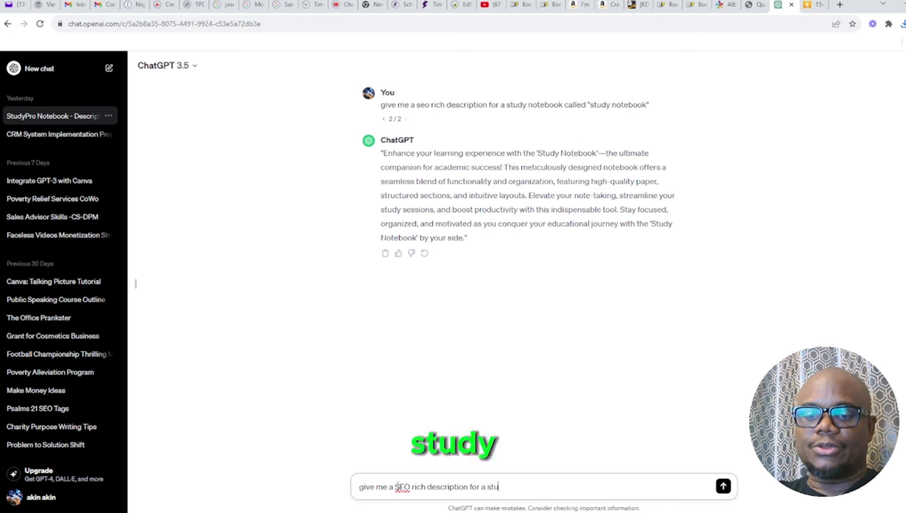
{"action": "type", "text": "d"}
{"action": "type", "text": "notebo"}
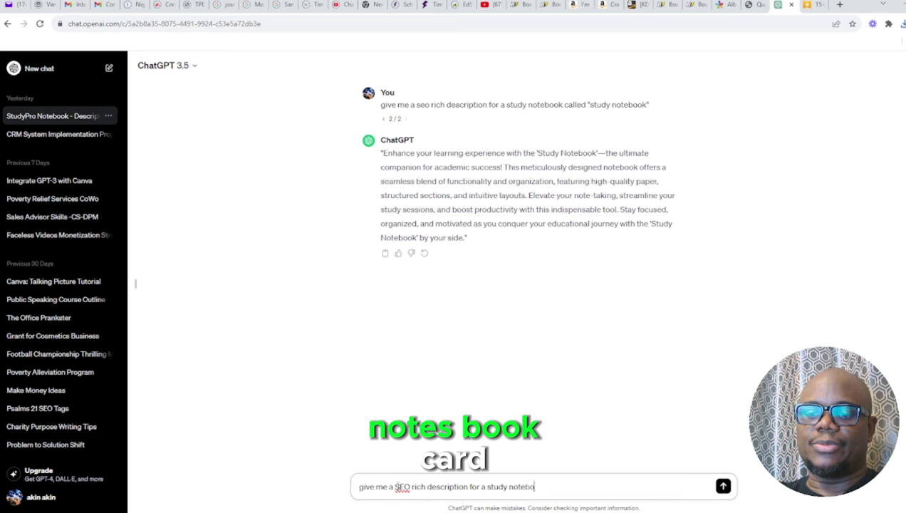
{"action": "type", "text": " called"}
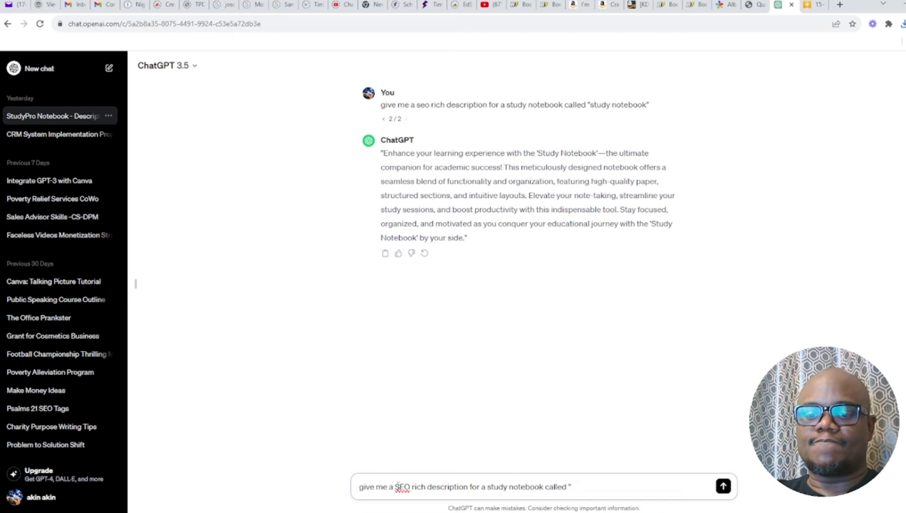
{"action": "type", "text": " ib"}
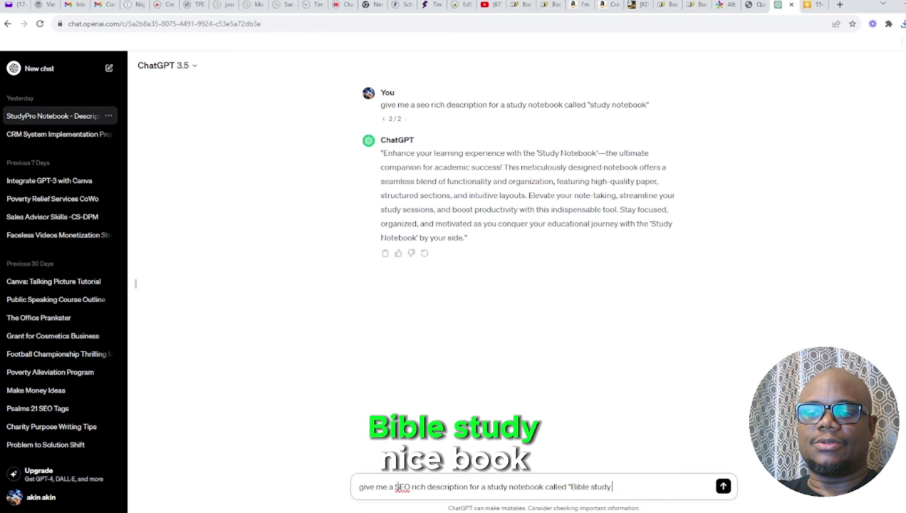
{"action": "type", "text": "notebo"}
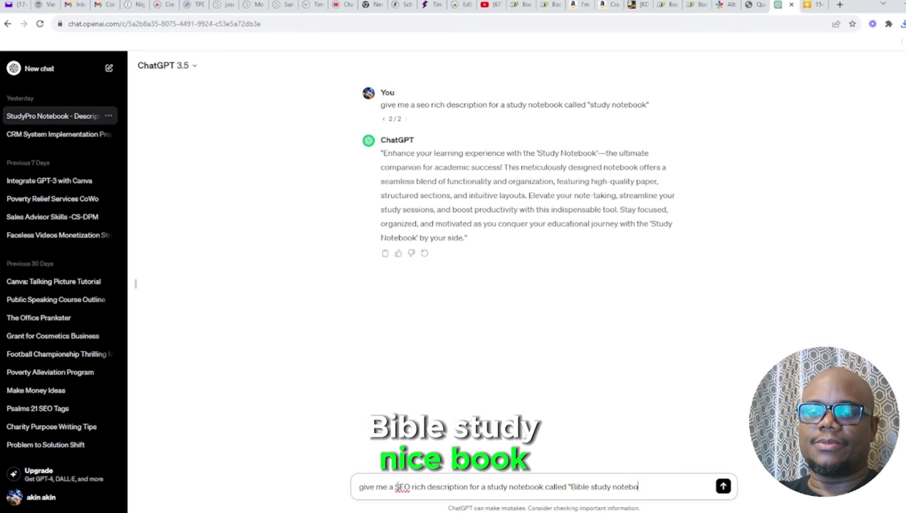
{"action": "type", "text": "k\""}
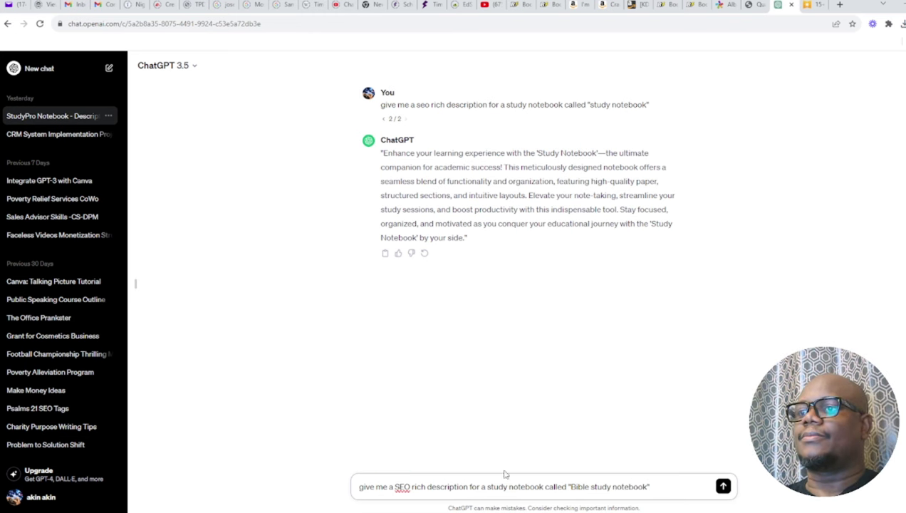
{"action": "left_click", "coordinate": [723, 486]}
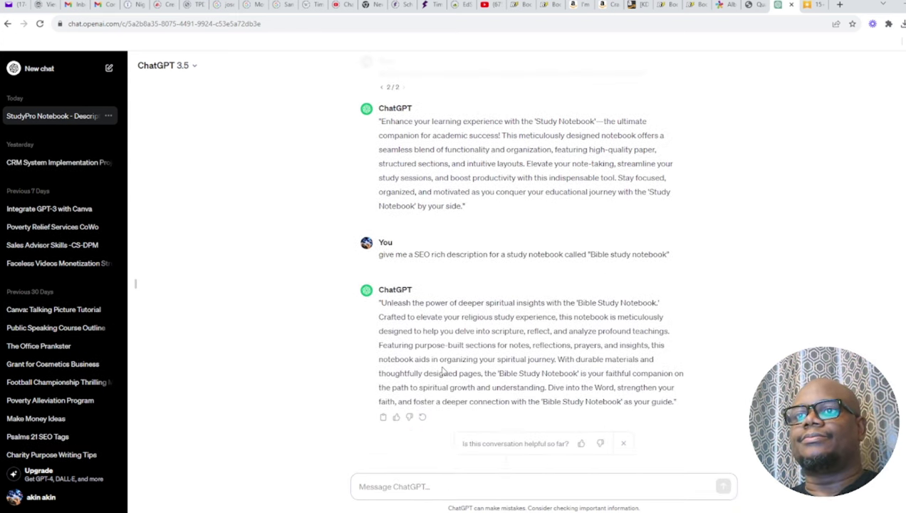
{"action": "left_click_drag", "start_coordinate": [382, 302], "coordinate": [674, 403]}
{"action": "key", "text": "ctrl+c"}
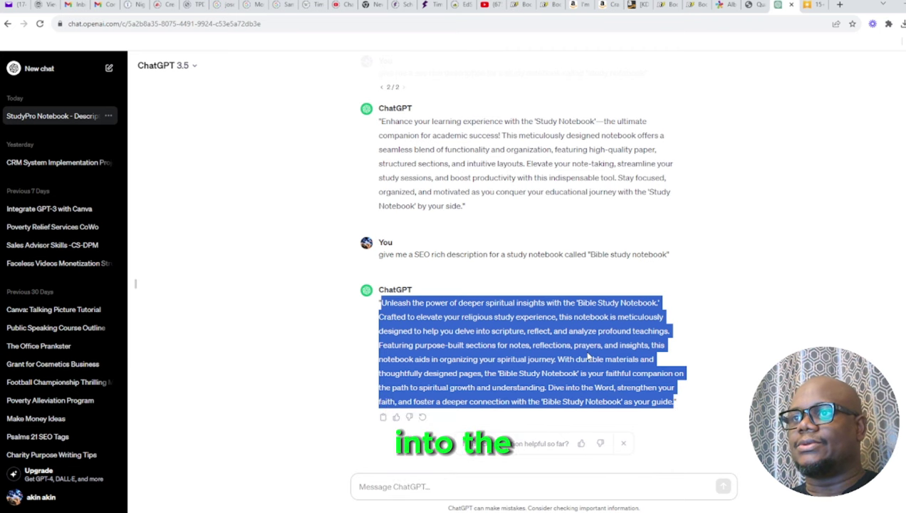
- Paste the generated description into KDP and declare that you own the copyright
{"action": "left_click", "coordinate": [632, 5]}
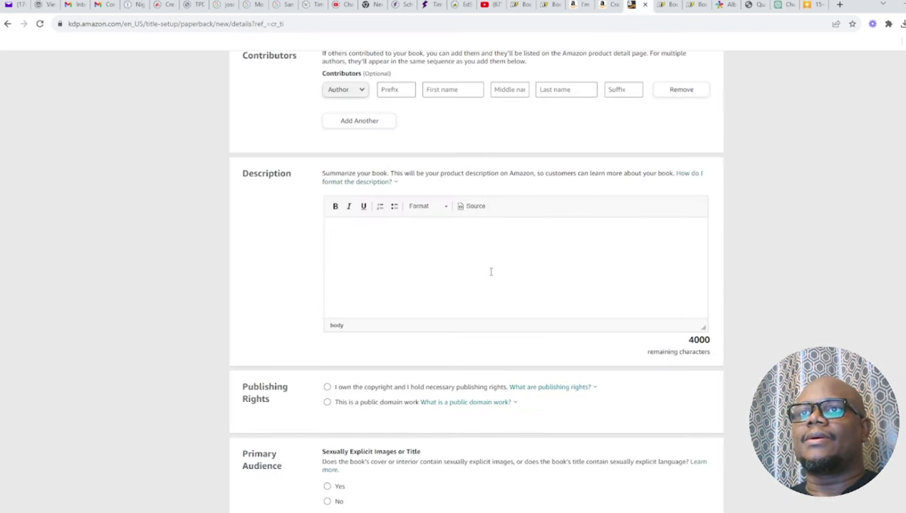
{"action": "left_click", "coordinate": [420, 255]}
{"action": "key", "text": "ctrl+v"}
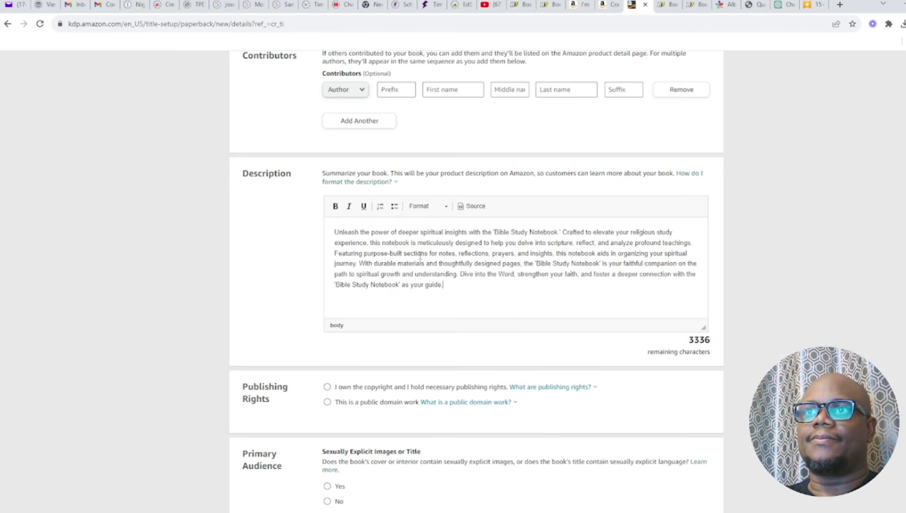
{"action": "scroll", "coordinate": [615, 266], "scroll_direction": "down", "scroll_amount": 2}
{"action": "left_click", "coordinate": [416, 287]}
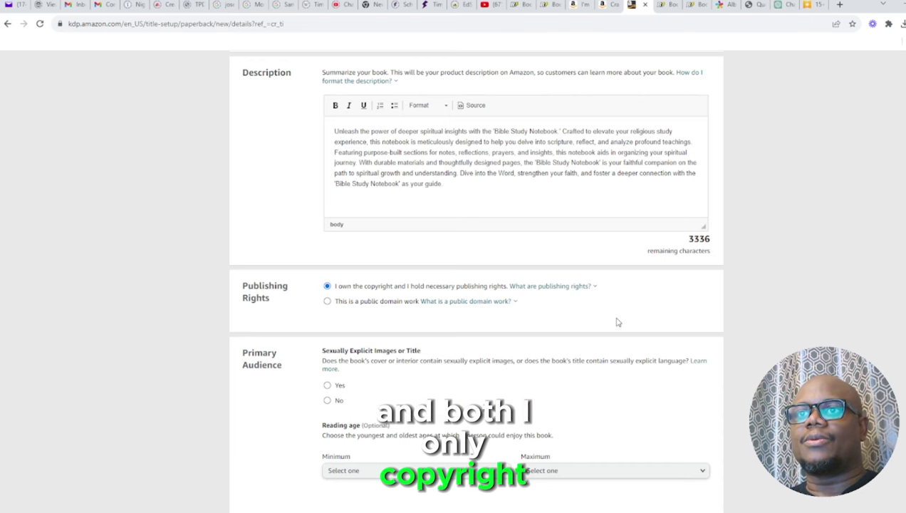
- Set the primary marketplace to Amazon.co.uk
{"action": "scroll", "coordinate": [617, 321], "scroll_direction": "down", "scroll_amount": 2}
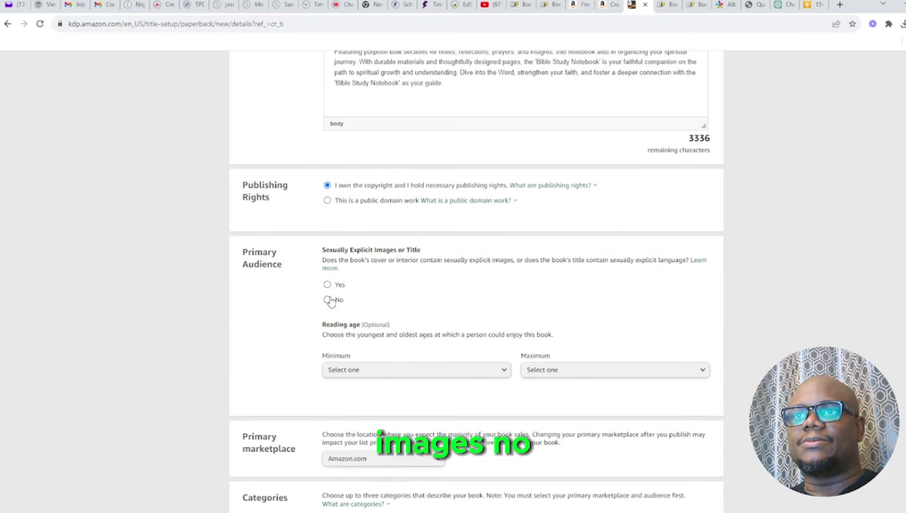
{"action": "scroll", "coordinate": [585, 289], "scroll_direction": "down", "scroll_amount": 3}
{"action": "scroll", "coordinate": [585, 289], "scroll_direction": "down", "scroll_amount": 1}
{"action": "scroll", "coordinate": [587, 288], "scroll_direction": "down", "scroll_amount": 2}
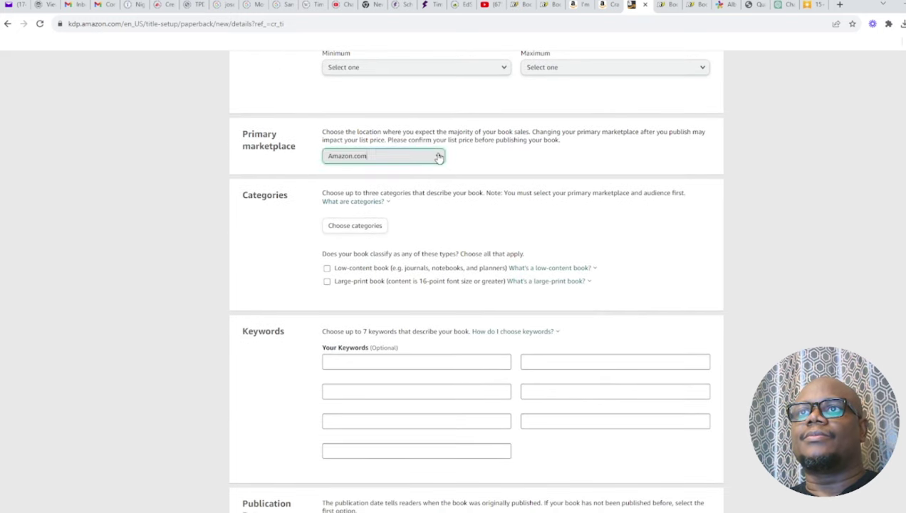
{"action": "left_click", "coordinate": [437, 156]}
{"action": "left_click", "coordinate": [397, 169]}
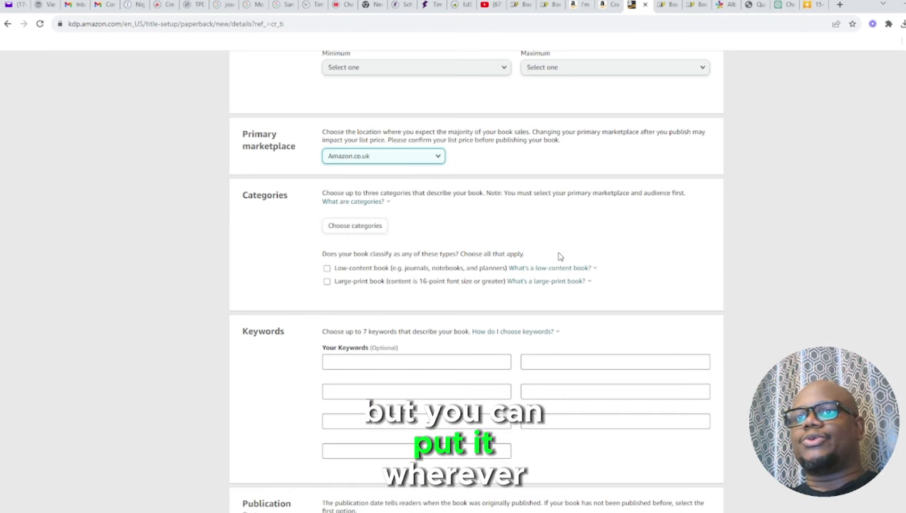
{"action": "left_click", "coordinate": [353, 225]}
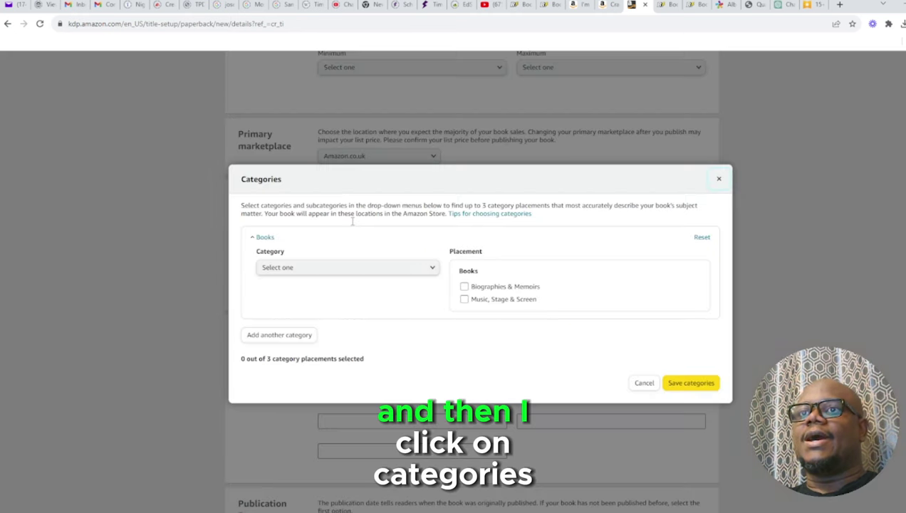
- Save the category Religion & Spirituality › Christianity › Christian Education
{"action": "left_click", "coordinate": [336, 271]}
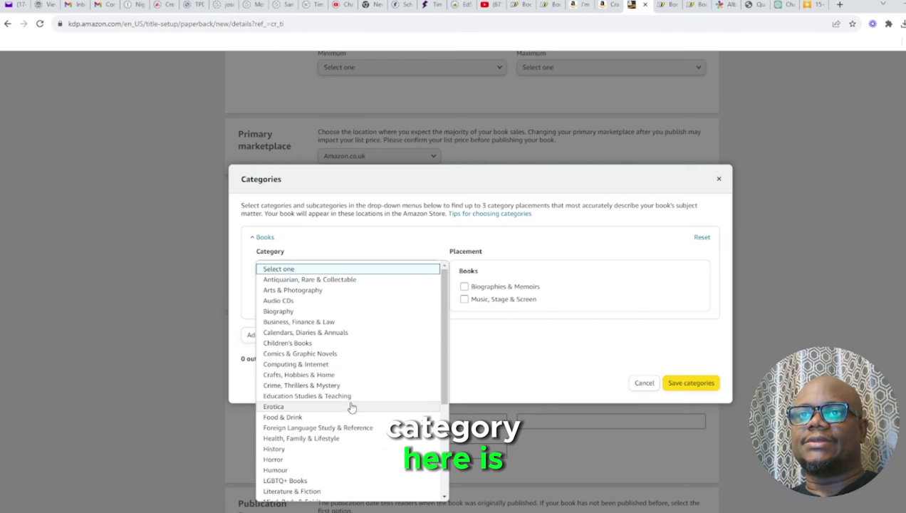
{"action": "scroll", "coordinate": [354, 397], "scroll_direction": "down", "scroll_amount": 2}
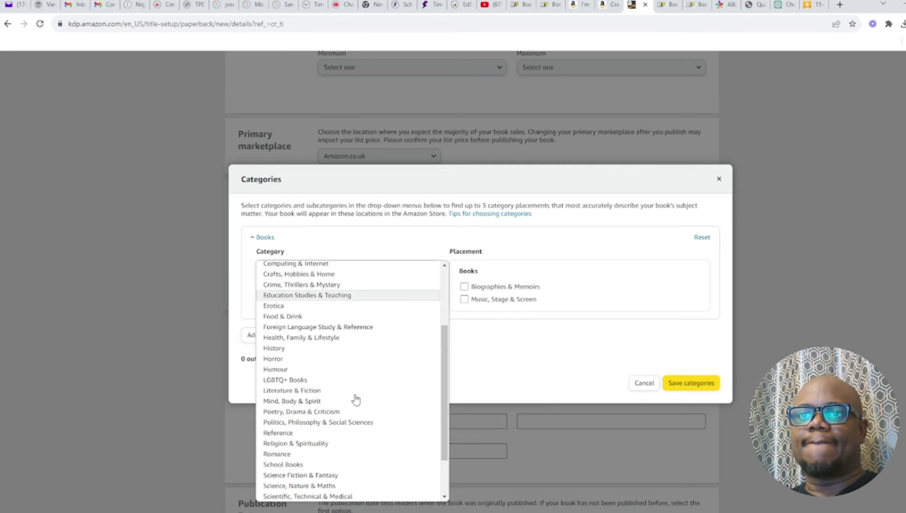
{"action": "left_click", "coordinate": [336, 443]}
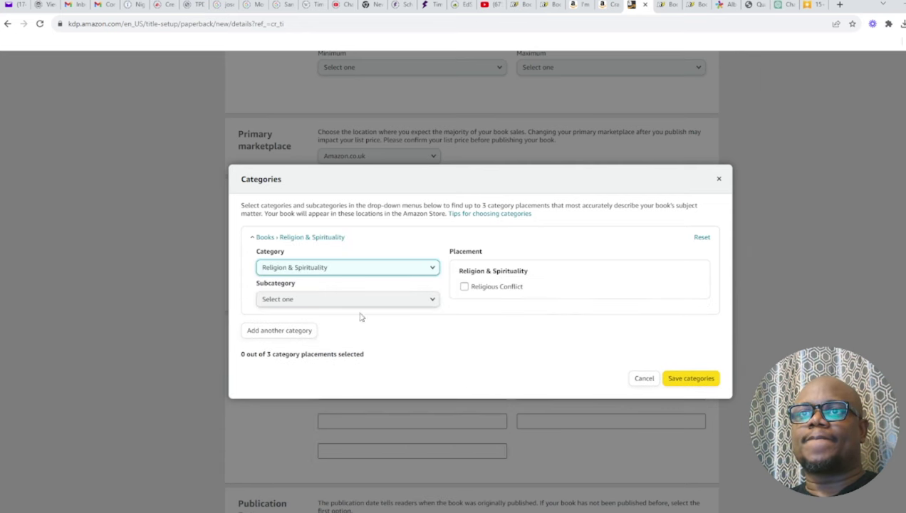
{"action": "left_click", "coordinate": [364, 299]}
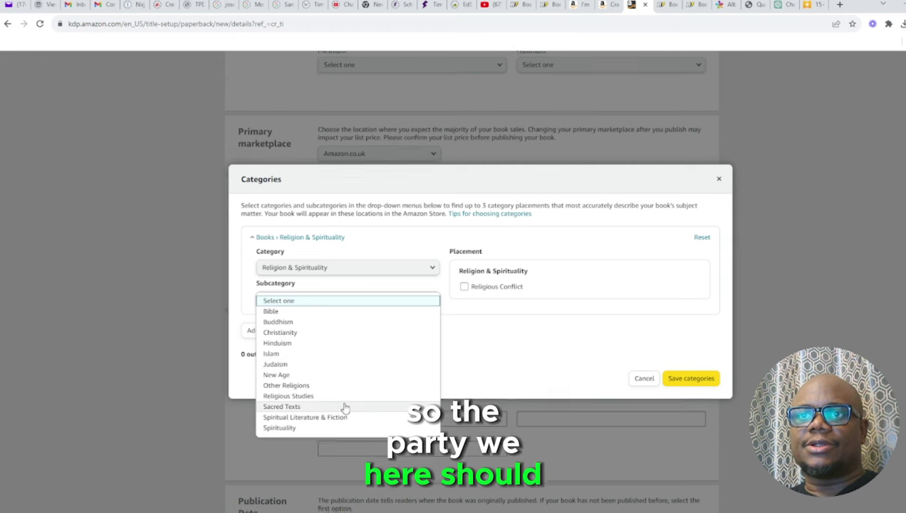
{"action": "scroll", "coordinate": [344, 408], "scroll_direction": "down", "scroll_amount": 2}
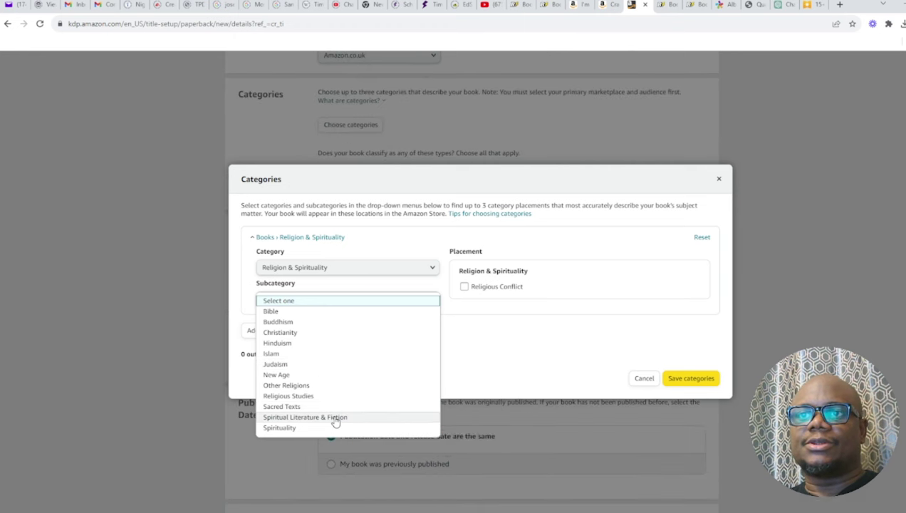
{"action": "left_click", "coordinate": [307, 333]}
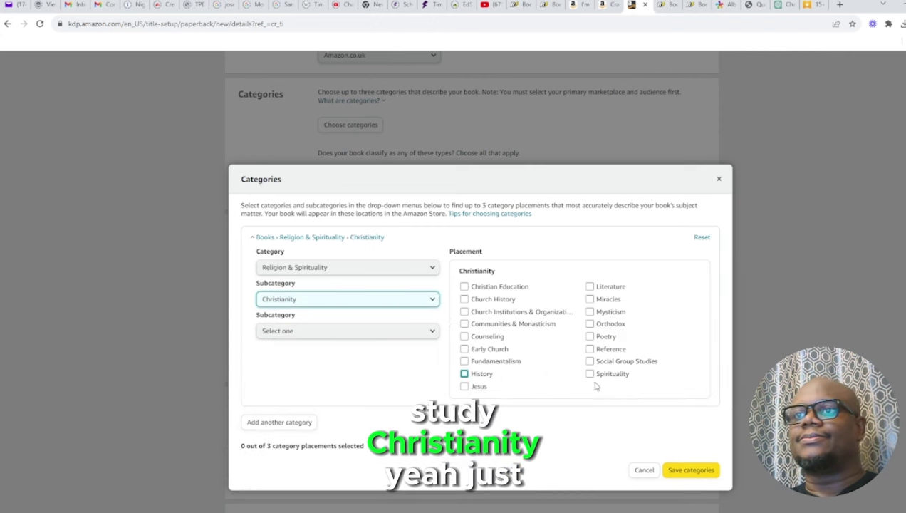
{"action": "left_click", "coordinate": [465, 287]}
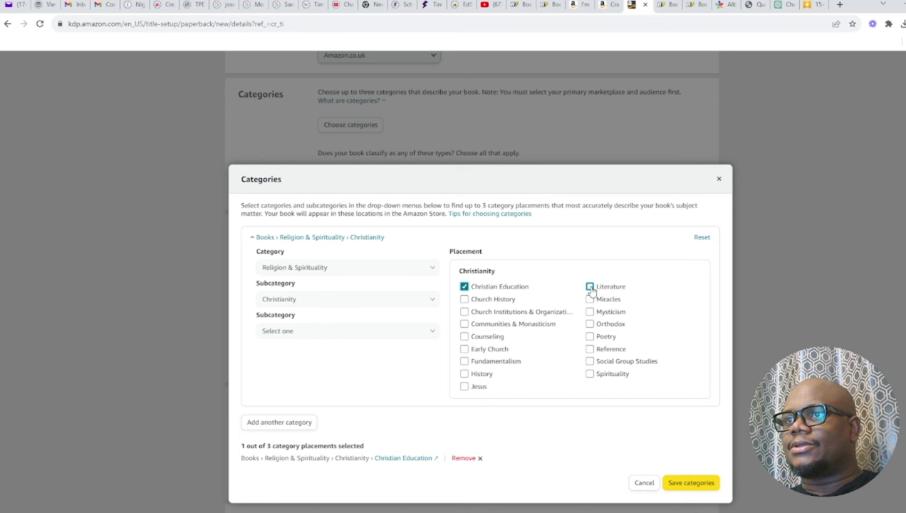
{"action": "mouse_move", "coordinate": [472, 386]}
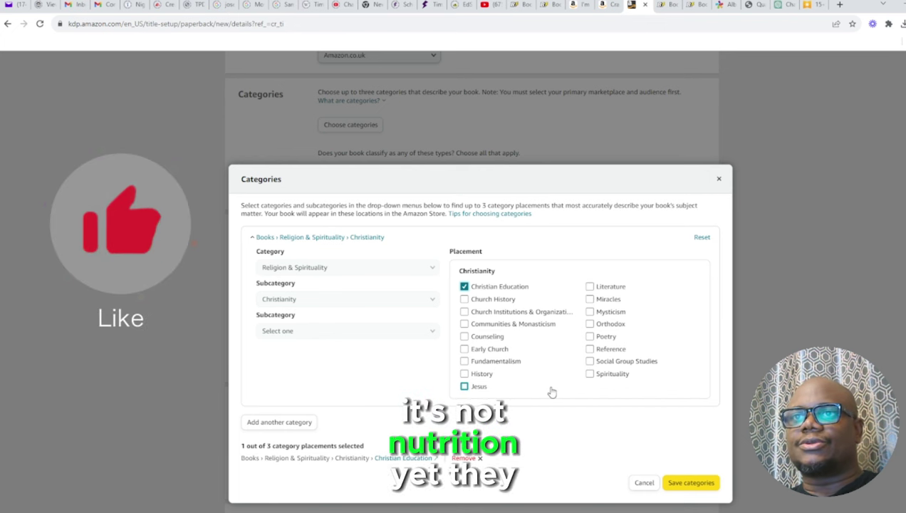
{"action": "left_click", "coordinate": [678, 482]}
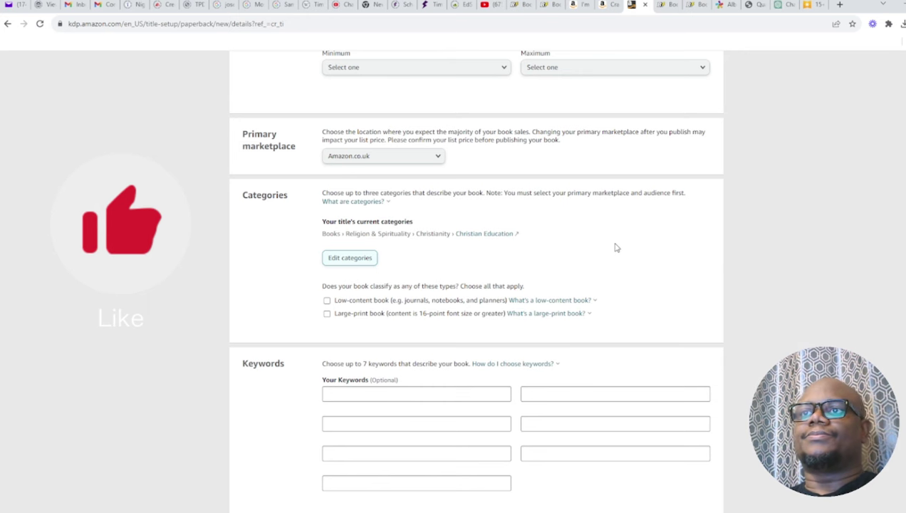
{"action": "scroll", "coordinate": [617, 249], "scroll_direction": "down", "scroll_amount": 2}
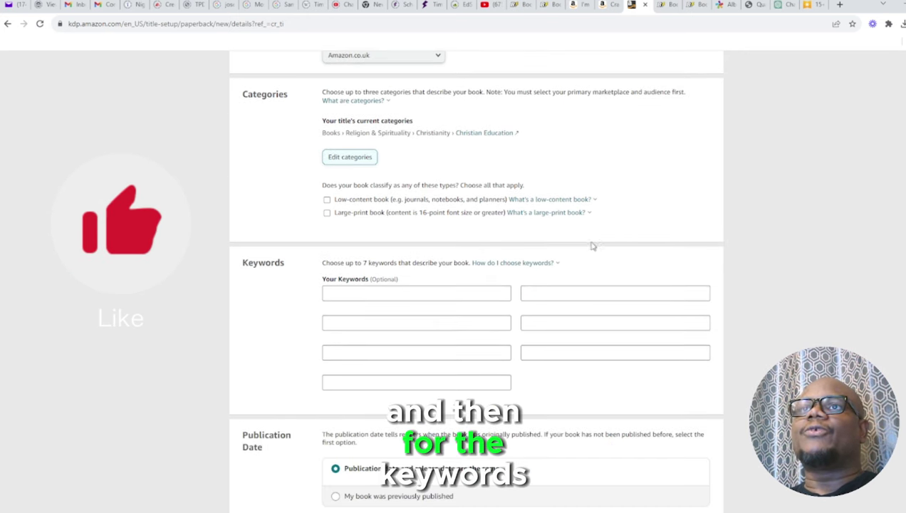
- Switch Book Bolt to Research mode and open the Keywords search tool
{"action": "left_click", "coordinate": [520, 5]}
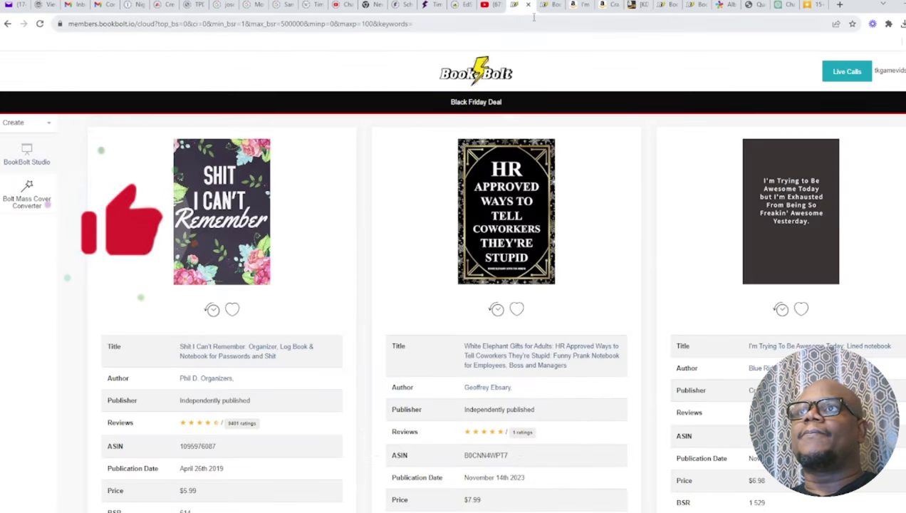
{"action": "left_click", "coordinate": [544, 5]}
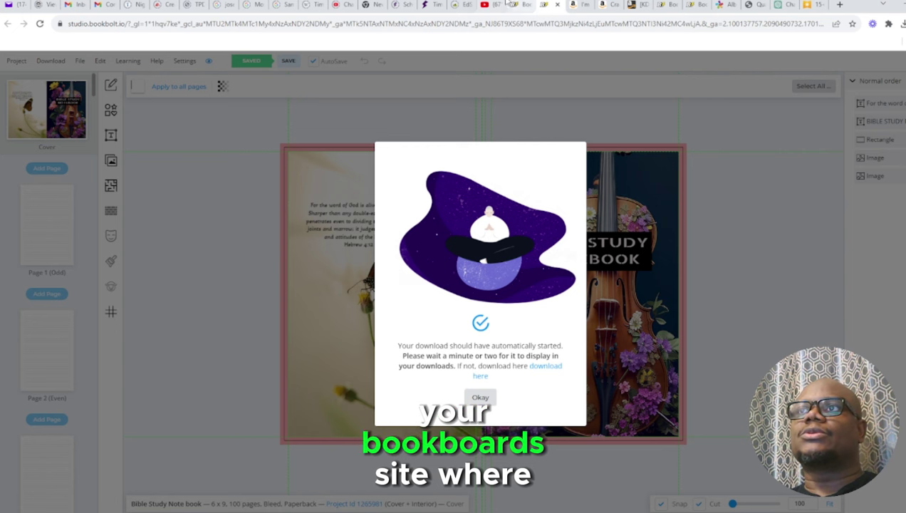
{"action": "left_click", "coordinate": [514, 5]}
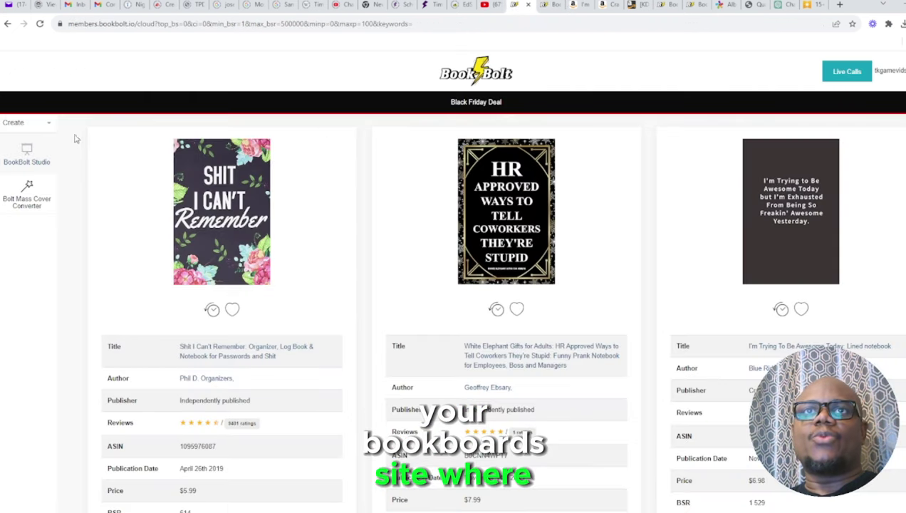
{"action": "left_click", "coordinate": [43, 124]}
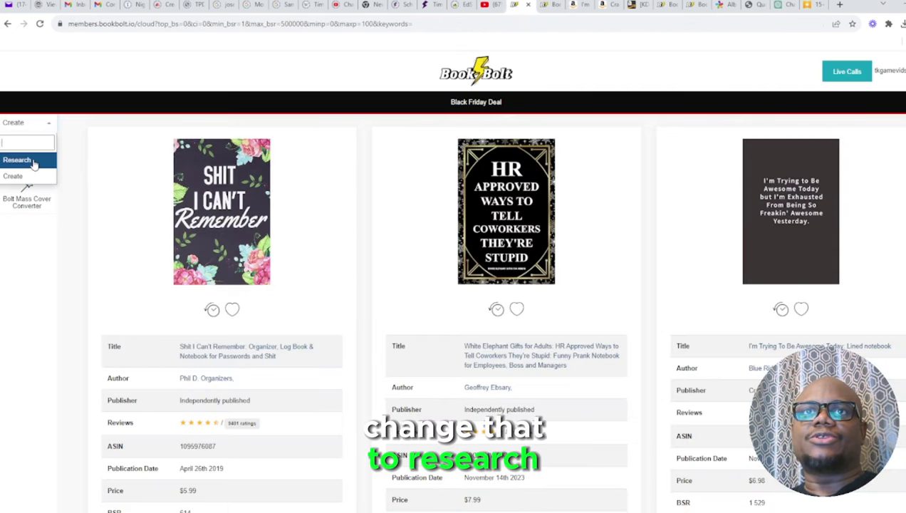
{"action": "left_click", "coordinate": [33, 161]}
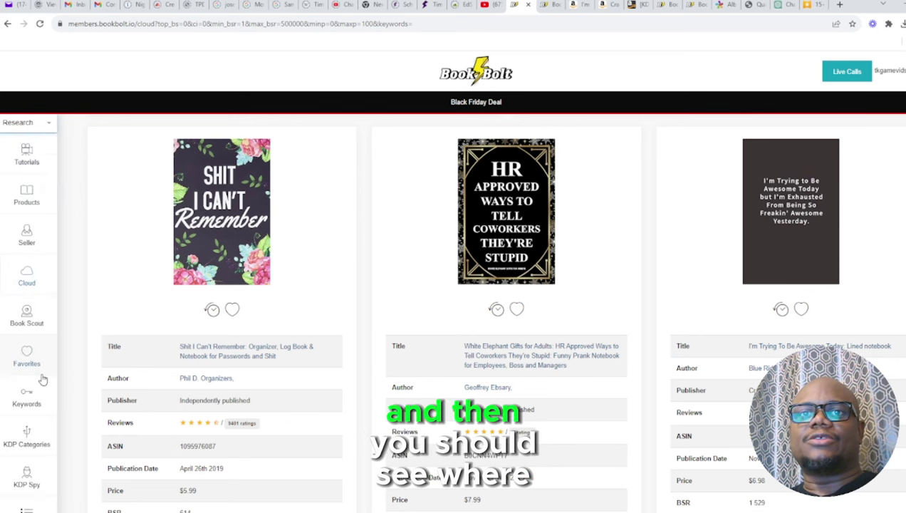
{"action": "left_click", "coordinate": [27, 400]}
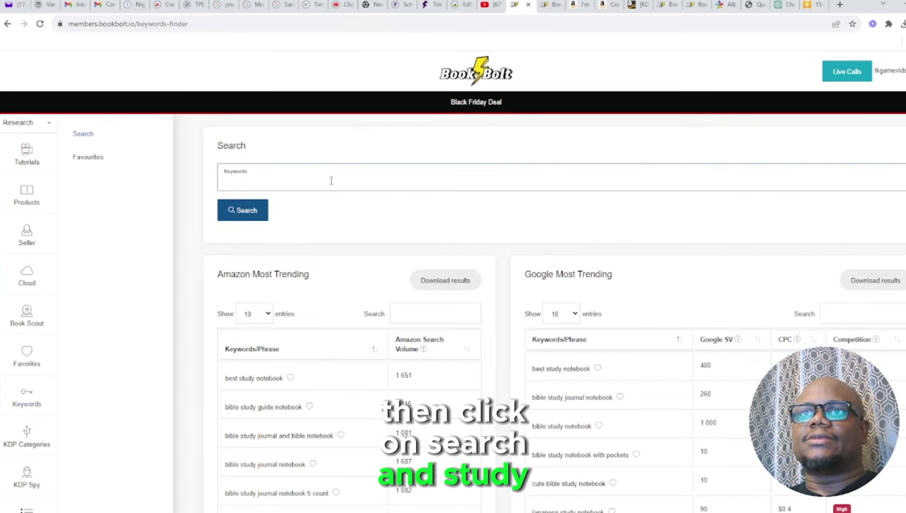
- Search keywords for 'bible study notebook' and select '2024 bible study'
{"action": "type", "text": "study notebook"}
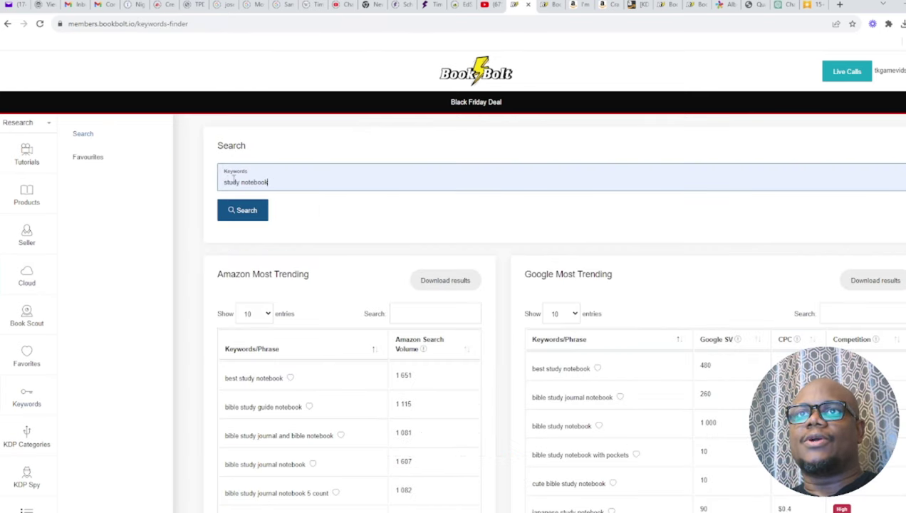
{"action": "left_click", "coordinate": [225, 181]}
{"action": "type", "text": "bible"}
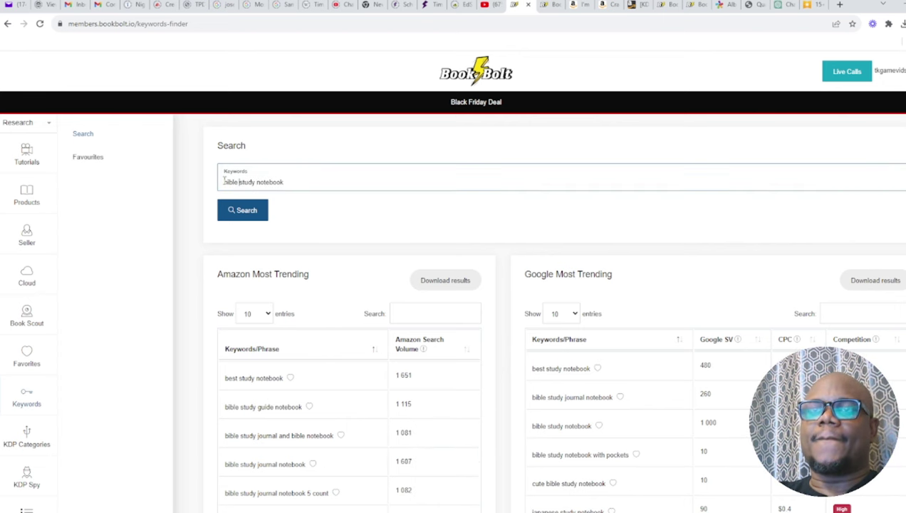
{"action": "key", "text": "Return"}
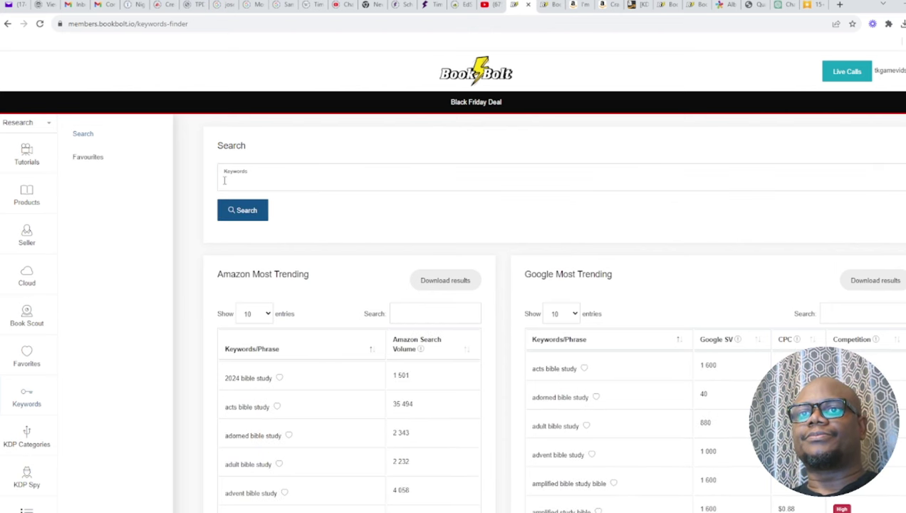
{"action": "scroll", "coordinate": [615, 247], "scroll_direction": "down", "scroll_amount": 2}
{"action": "scroll", "coordinate": [615, 247], "scroll_direction": "down", "scroll_amount": 1}
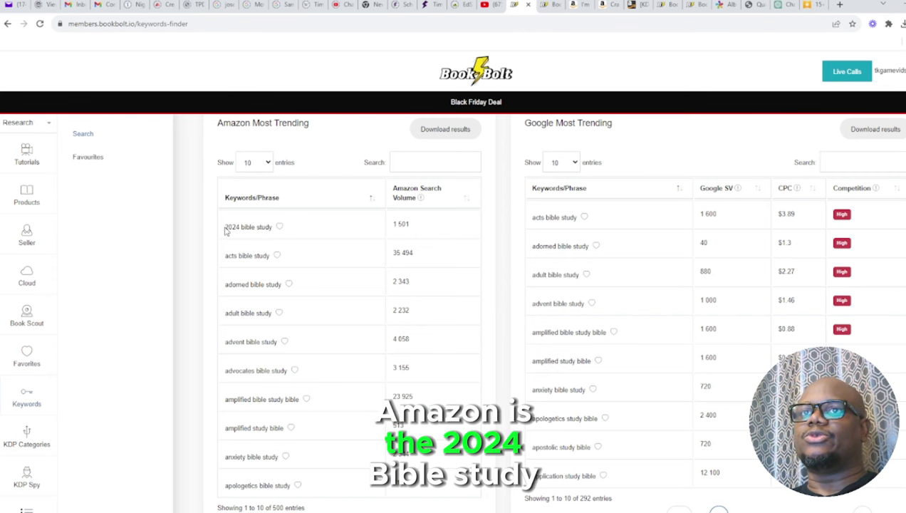
{"action": "left_click_drag", "start_coordinate": [225, 226], "coordinate": [271, 228]}
{"action": "key", "text": "ctrl+c"}
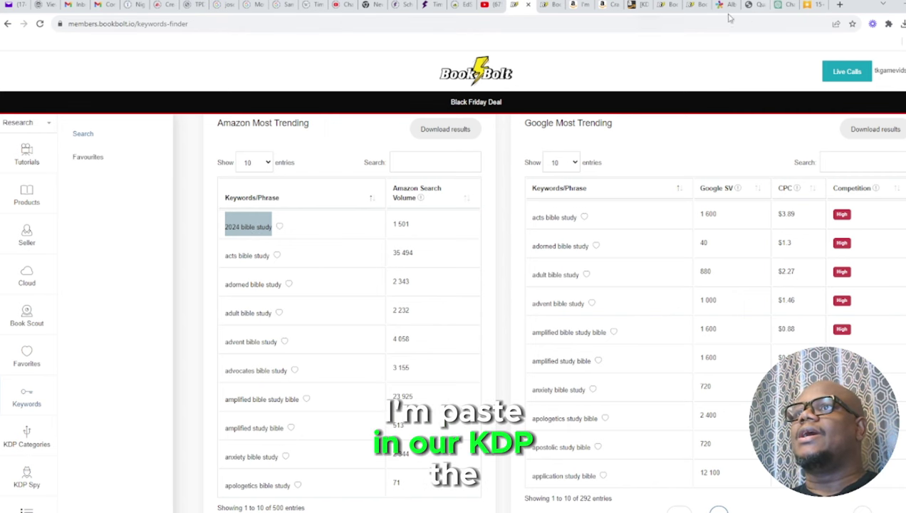
- Paste '2024 bible study' into KDP's first keyword field
{"action": "left_click", "coordinate": [632, 6]}
{"action": "left_click", "coordinate": [432, 293]}
{"action": "key", "text": "ctrl+v"}
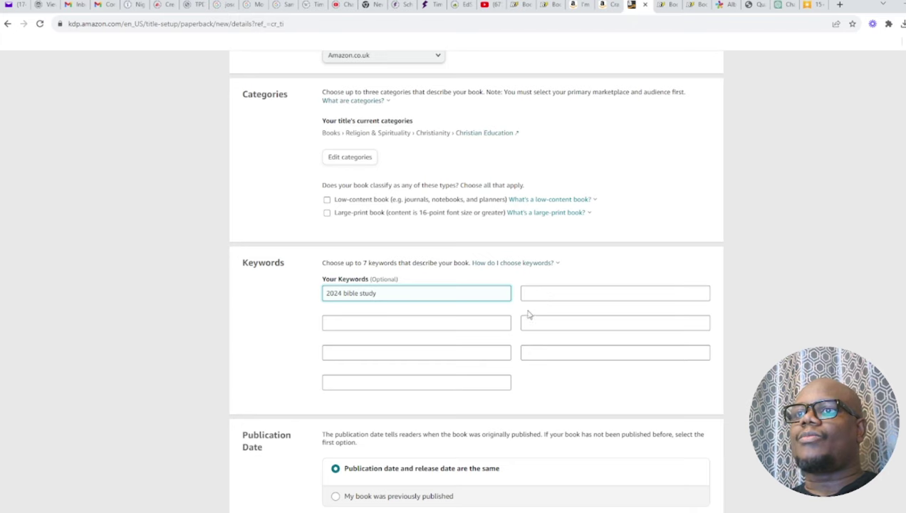
{"action": "scroll", "coordinate": [635, 190], "scroll_direction": "up", "scroll_amount": 1}
{"action": "scroll", "coordinate": [634, 190], "scroll_direction": "up", "scroll_amount": 3}
{"action": "scroll", "coordinate": [634, 190], "scroll_direction": "up", "scroll_amount": 1}
{"action": "scroll", "coordinate": [635, 190], "scroll_direction": "up", "scroll_amount": 3}
{"action": "scroll", "coordinate": [636, 190], "scroll_direction": "up", "scroll_amount": 1}
{"action": "scroll", "coordinate": [636, 190], "scroll_direction": "up", "scroll_amount": 3}
{"action": "scroll", "coordinate": [636, 191], "scroll_direction": "up", "scroll_amount": 2}
{"action": "scroll", "coordinate": [635, 190], "scroll_direction": "up", "scroll_amount": 2}
{"action": "scroll", "coordinate": [636, 190], "scroll_direction": "up", "scroll_amount": 2}
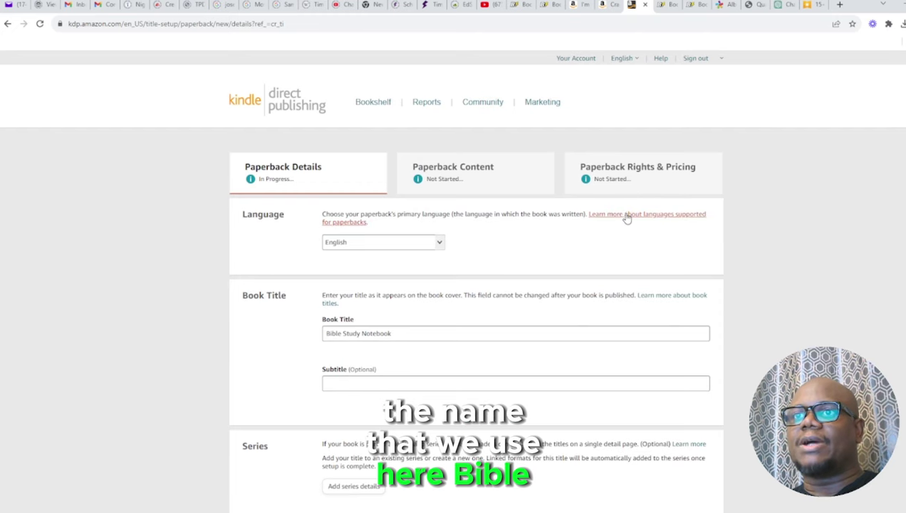
{"action": "scroll", "coordinate": [628, 220], "scroll_direction": "down", "scroll_amount": 4}
{"action": "scroll", "coordinate": [628, 220], "scroll_direction": "down", "scroll_amount": 4}
{"action": "scroll", "coordinate": [629, 222], "scroll_direction": "down", "scroll_amount": 4}
{"action": "scroll", "coordinate": [628, 221], "scroll_direction": "down", "scroll_amount": 4}
{"action": "scroll", "coordinate": [626, 222], "scroll_direction": "down", "scroll_amount": 3}
- Add 'Bible study note book' as the second keyword
{"action": "left_click", "coordinate": [466, 273]}
{"action": "type", "text": "Bib"}
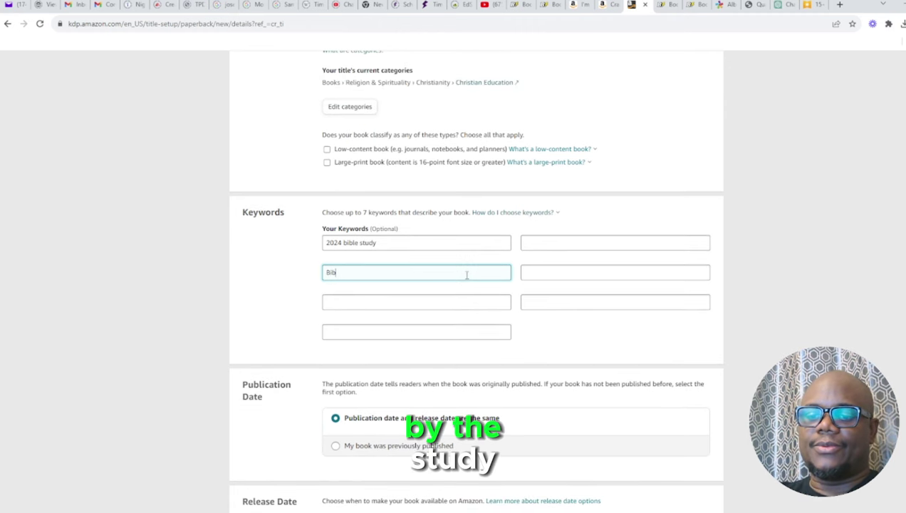
{"action": "type", "text": "le study note book"}
{"action": "left_click", "coordinate": [438, 305]}
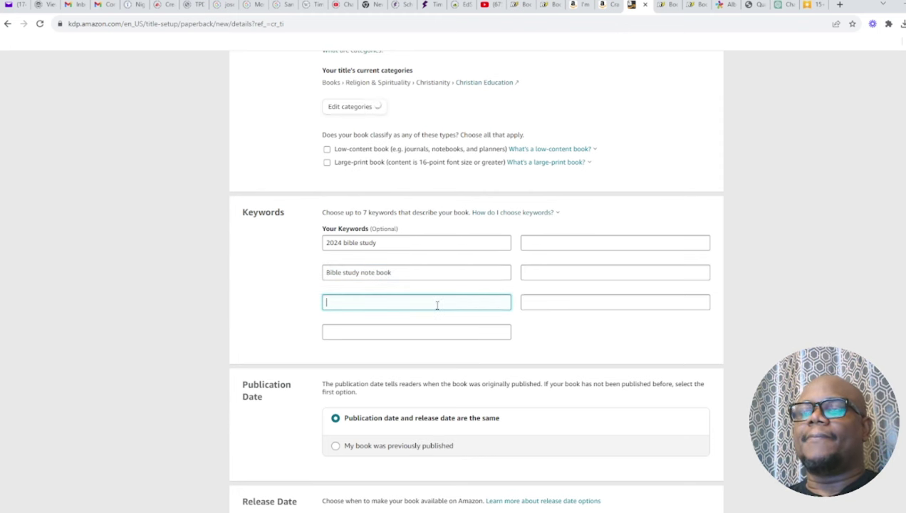
{"action": "left_click", "coordinate": [525, 6]}
- In Book Bolt's Keywords Finder, highlight 'acts bible study' in the Google Most Trending table
{"action": "left_click", "coordinate": [524, 6]}
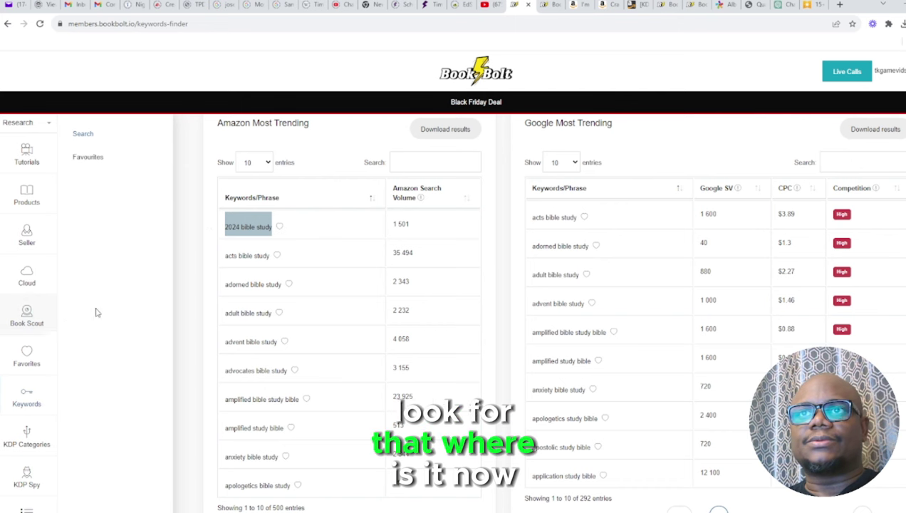
{"action": "scroll", "coordinate": [323, 336], "scroll_direction": "down", "scroll_amount": 2}
{"action": "scroll", "coordinate": [338, 378], "scroll_direction": "down", "scroll_amount": 2}
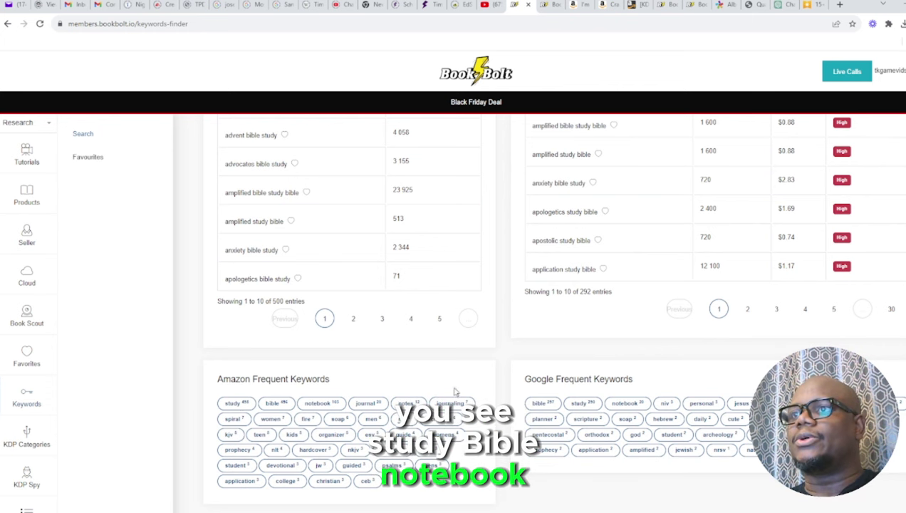
{"action": "scroll", "coordinate": [458, 363], "scroll_direction": "up", "scroll_amount": 1}
{"action": "scroll", "coordinate": [460, 347], "scroll_direction": "up", "scroll_amount": 3}
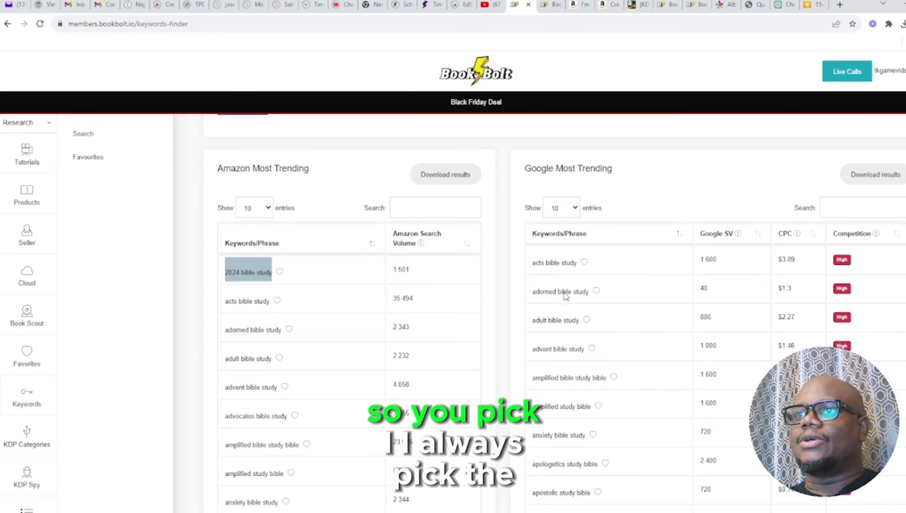
{"action": "left_click_drag", "start_coordinate": [578, 263], "coordinate": [532, 263]}
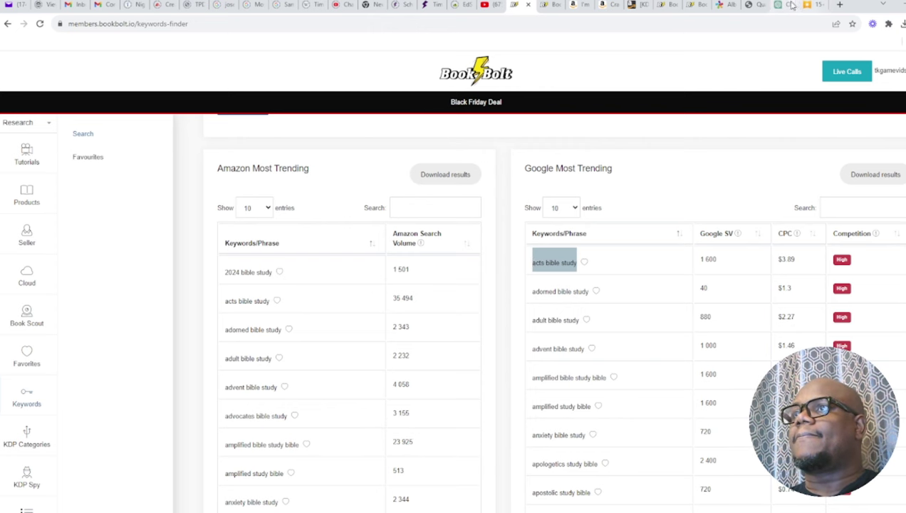
- Add the KDP keywords 'acts bible study', 'bible study' and 'study notebook'
{"action": "left_click", "coordinate": [630, 6]}
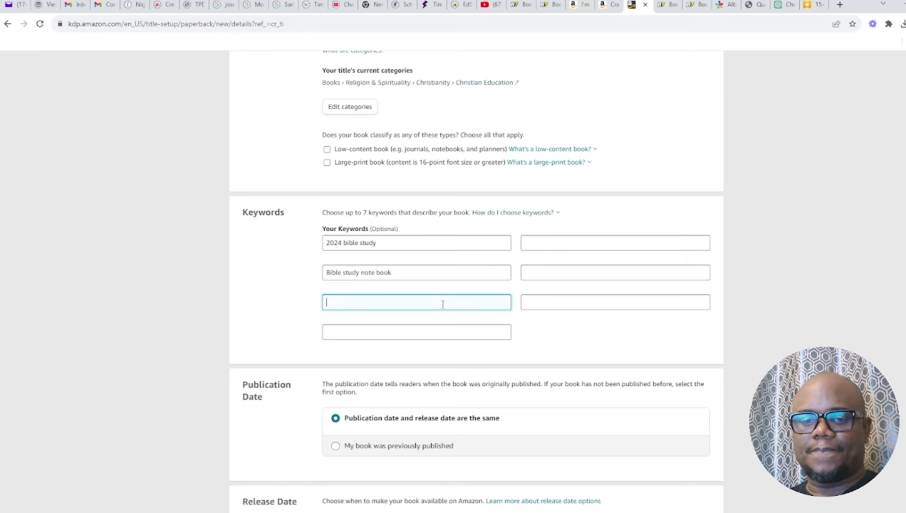
{"action": "type", "text": "acts bible study"}
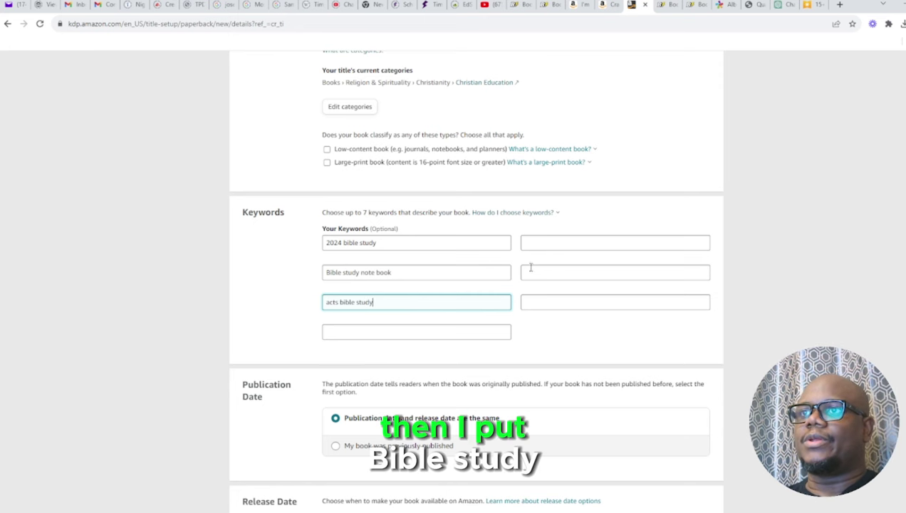
{"action": "left_click", "coordinate": [537, 242]}
{"action": "type", "text": "ble study"}
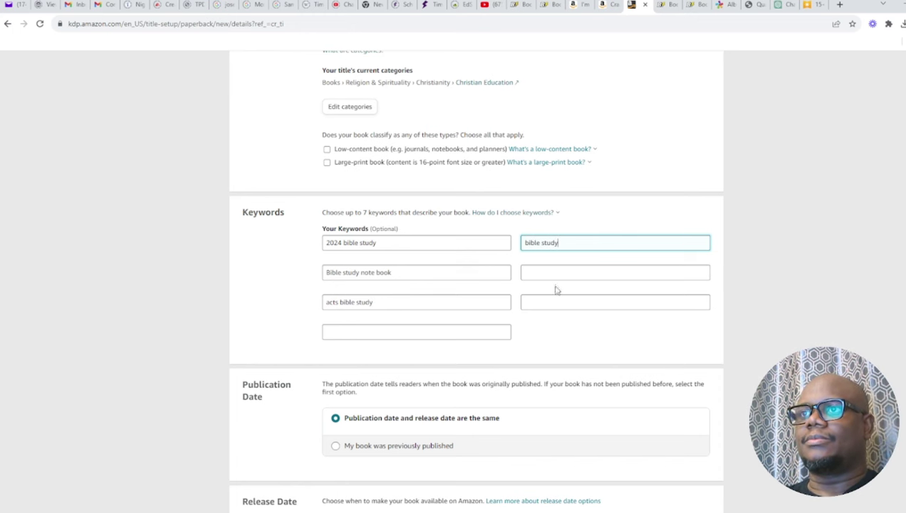
{"action": "left_click", "coordinate": [557, 271]}
{"action": "type", "text": "study no"}
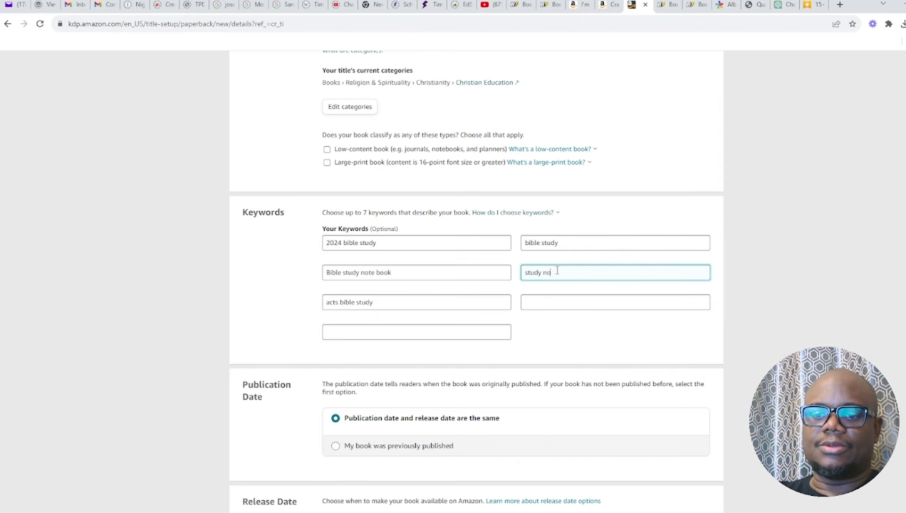
{"action": "type", "text": "te"}
{"action": "type", "text": "book"}
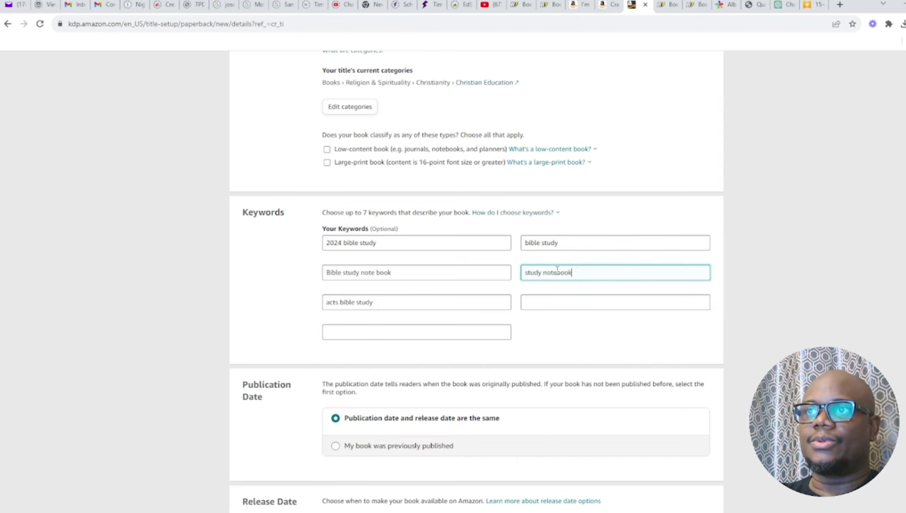
- Fill the last keywords 'christian' and 'bible', then save the book details and continue
{"action": "left_click", "coordinate": [560, 299]}
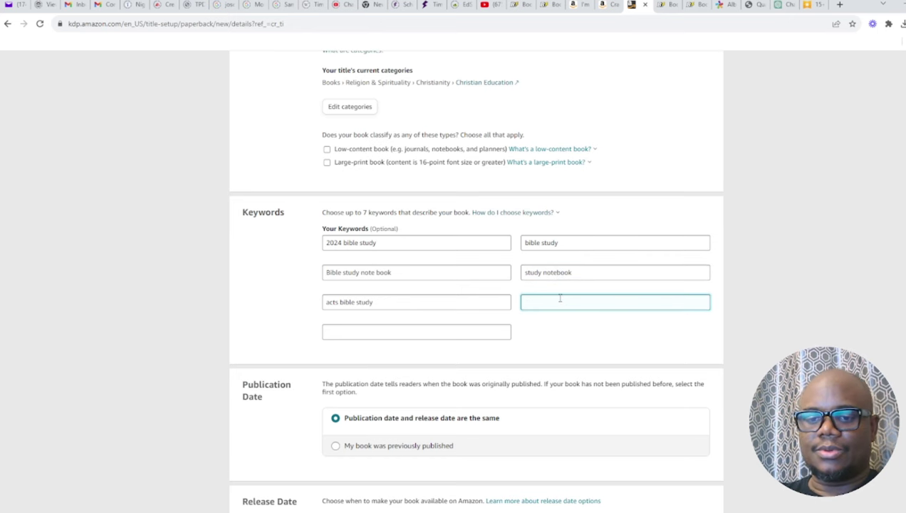
{"action": "type", "text": "christian"}
{"action": "left_click", "coordinate": [457, 332]}
{"action": "type", "text": "bib"}
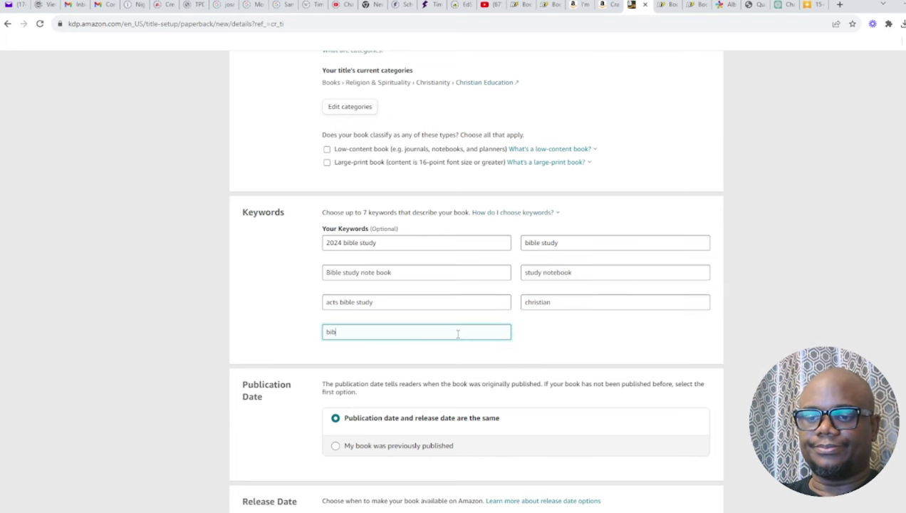
{"action": "type", "text": "le"}
{"action": "scroll", "coordinate": [645, 276], "scroll_direction": "down", "scroll_amount": 3}
{"action": "scroll", "coordinate": [645, 275], "scroll_direction": "down", "scroll_amount": 1}
{"action": "scroll", "coordinate": [645, 275], "scroll_direction": "down", "scroll_amount": 1}
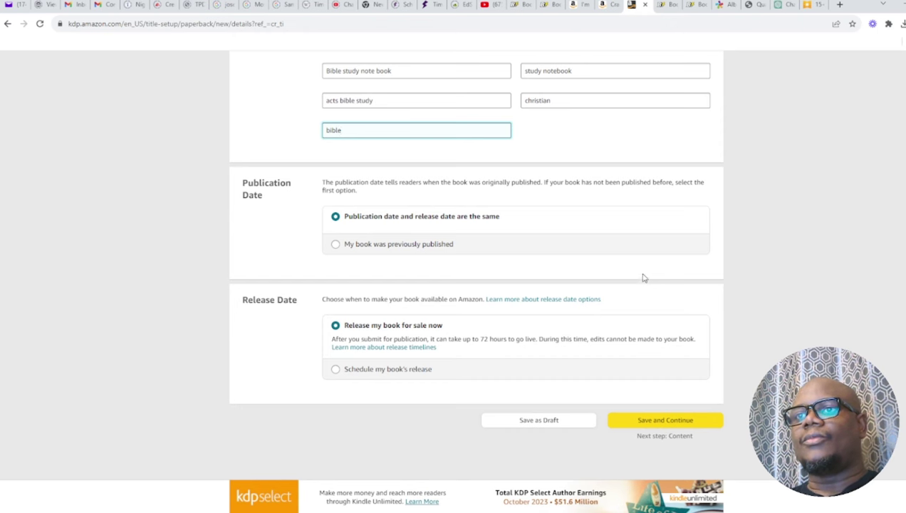
{"action": "left_click", "coordinate": [668, 419]}
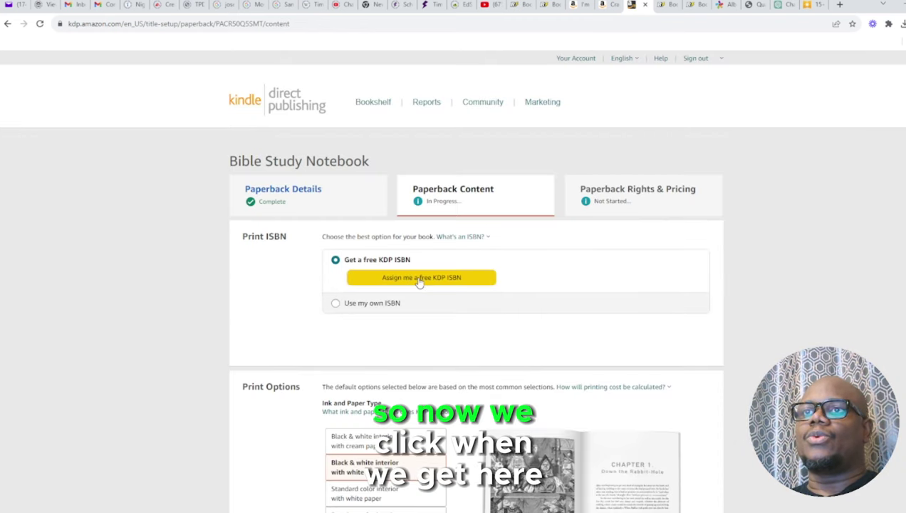
- Assign the paperback a free KDP ISBN
{"action": "left_click", "coordinate": [421, 279]}
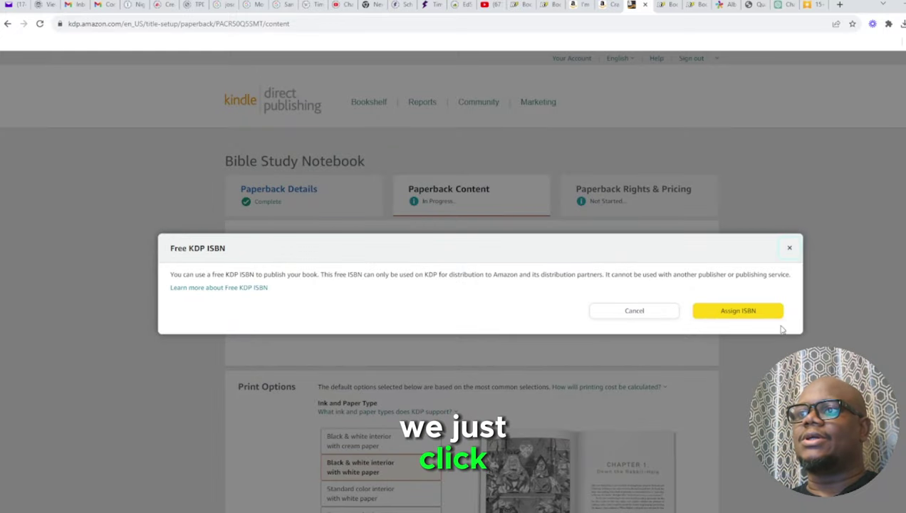
{"action": "left_click", "coordinate": [744, 316]}
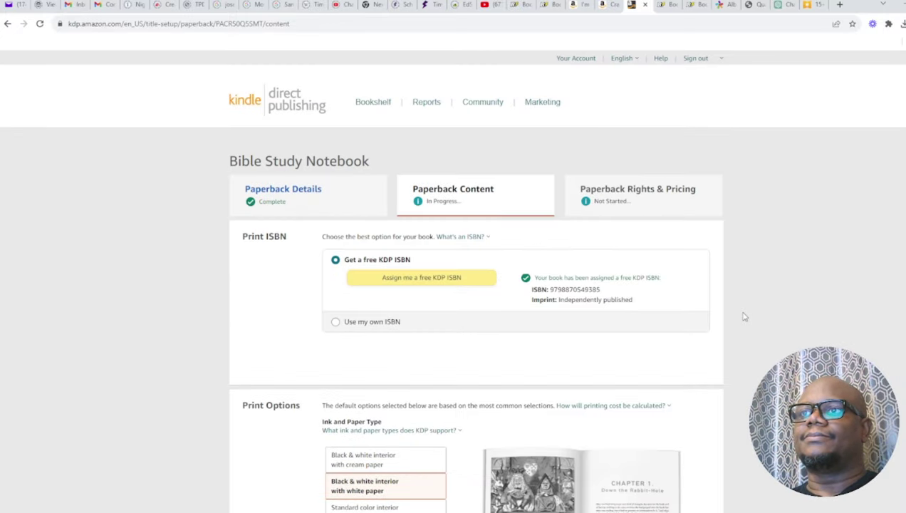
{"action": "scroll", "coordinate": [613, 368], "scroll_direction": "down", "scroll_amount": 4}
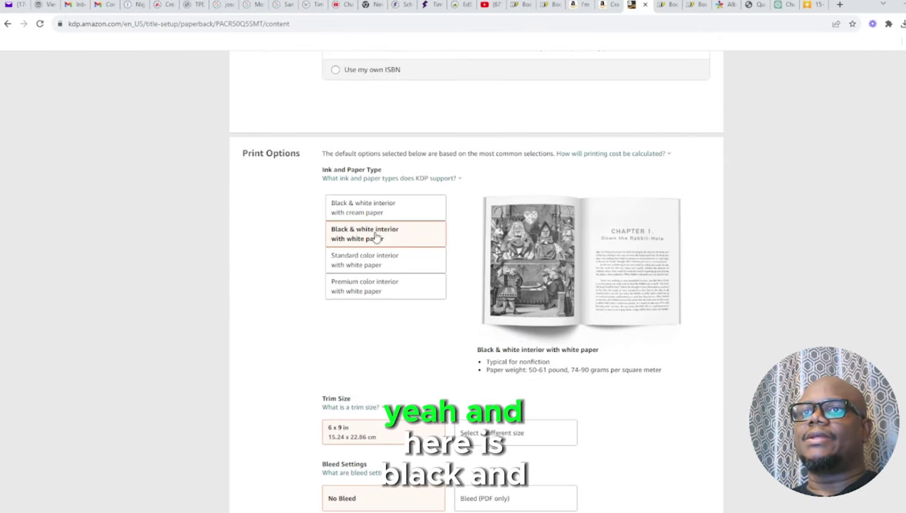
- Set a black & white interior on white paper and a glossy cover finish
{"action": "left_click", "coordinate": [375, 238]}
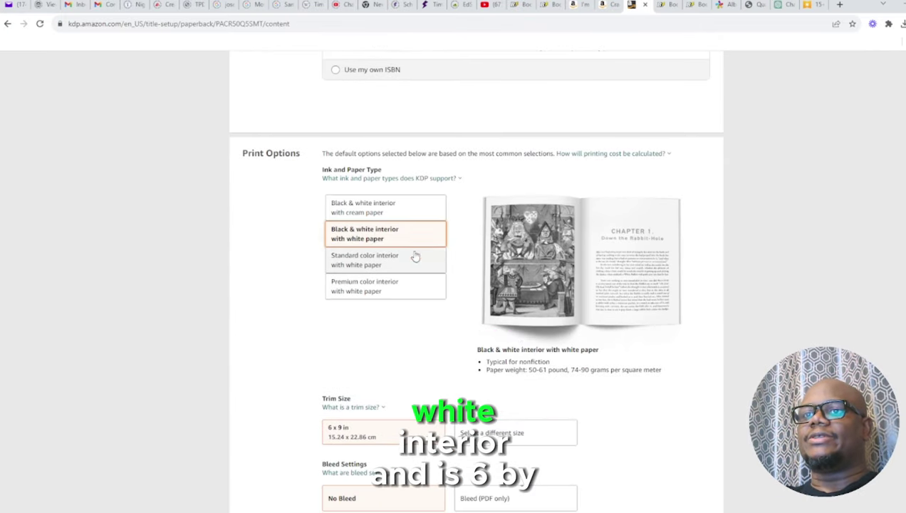
{"action": "scroll", "coordinate": [613, 384], "scroll_direction": "down", "scroll_amount": 2}
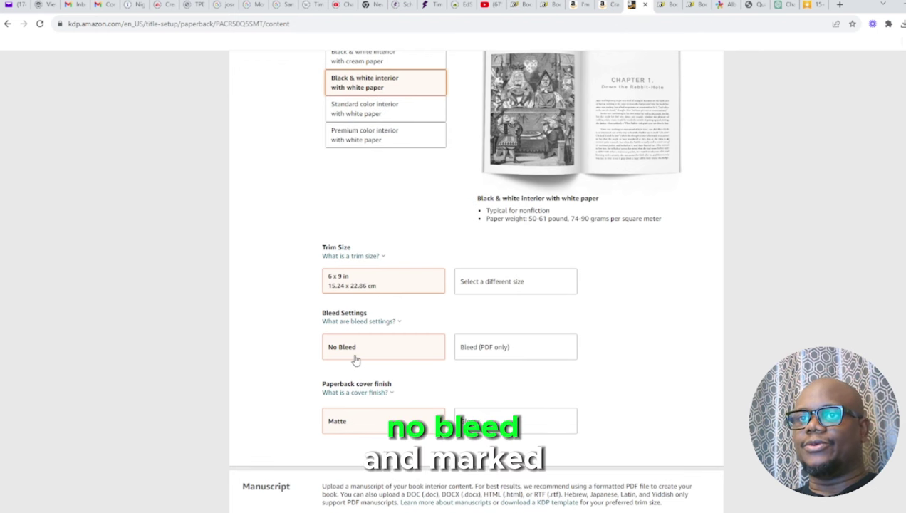
{"action": "scroll", "coordinate": [673, 364], "scroll_direction": "down", "scroll_amount": 4}
{"action": "scroll", "coordinate": [673, 364], "scroll_direction": "down", "scroll_amount": 1}
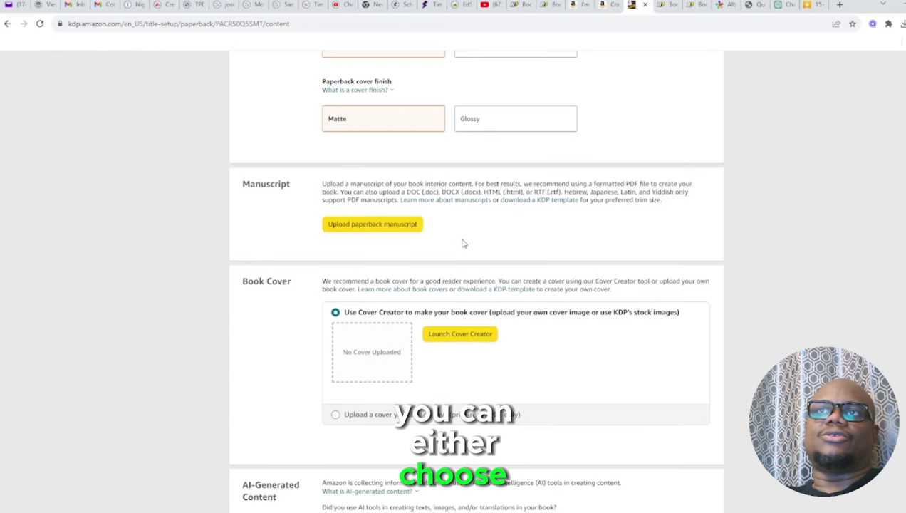
{"action": "left_click", "coordinate": [479, 118]}
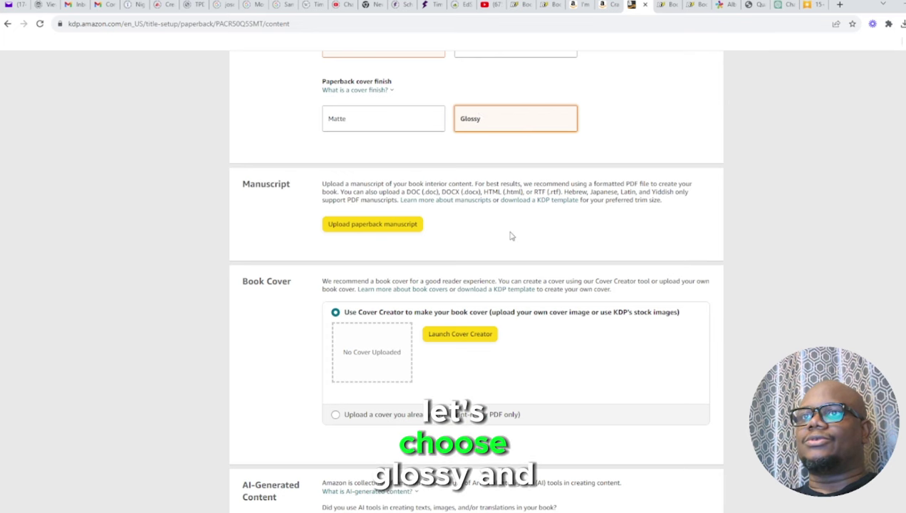
- Upload the interior manuscript PDF and the existing print-ready cover file
{"action": "left_click", "coordinate": [372, 224]}
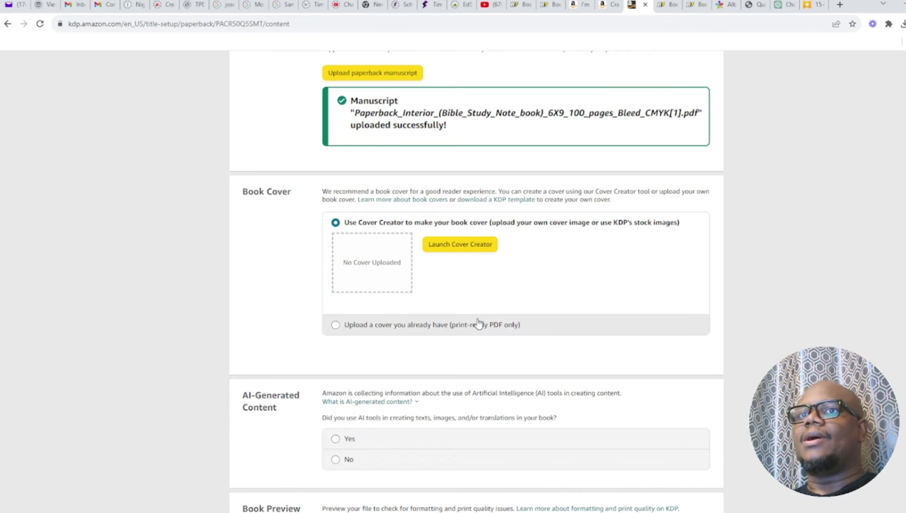
{"action": "left_click", "coordinate": [420, 325]}
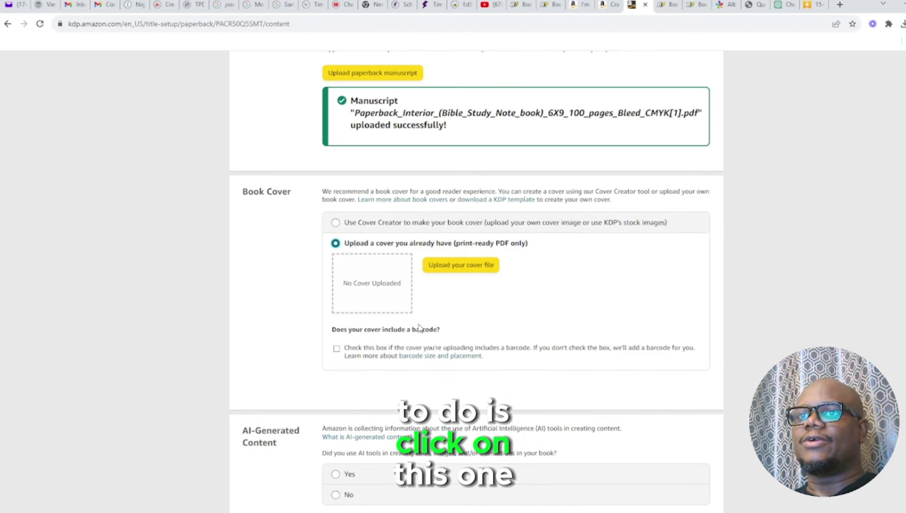
{"action": "left_click", "coordinate": [467, 269]}
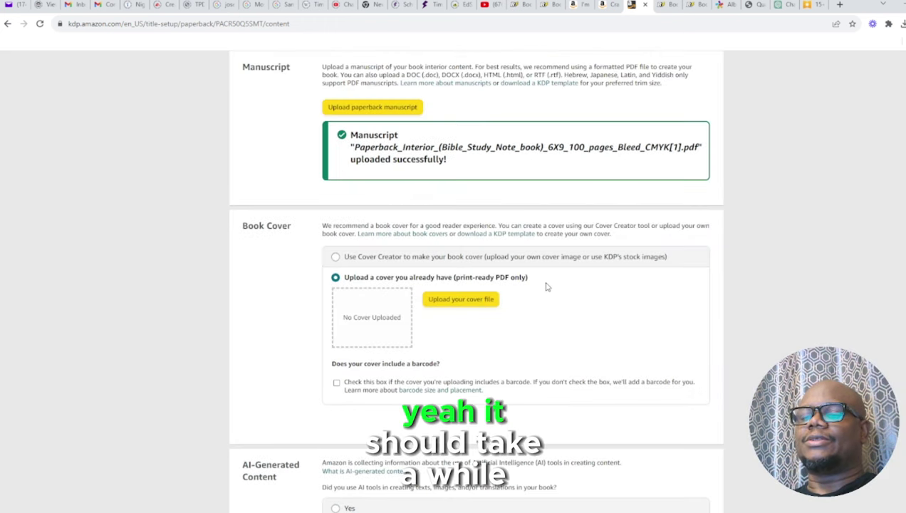
- Declare that no AI-generated content was used and launch the previewer
{"action": "scroll", "coordinate": [546, 287], "scroll_direction": "down", "scroll_amount": 2}
{"action": "scroll", "coordinate": [547, 287], "scroll_direction": "down", "scroll_amount": 1}
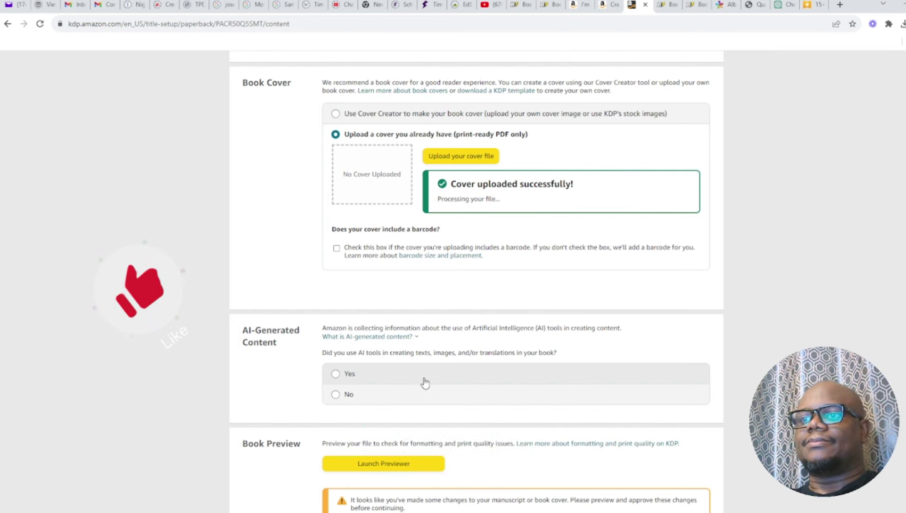
{"action": "left_click", "coordinate": [336, 374]}
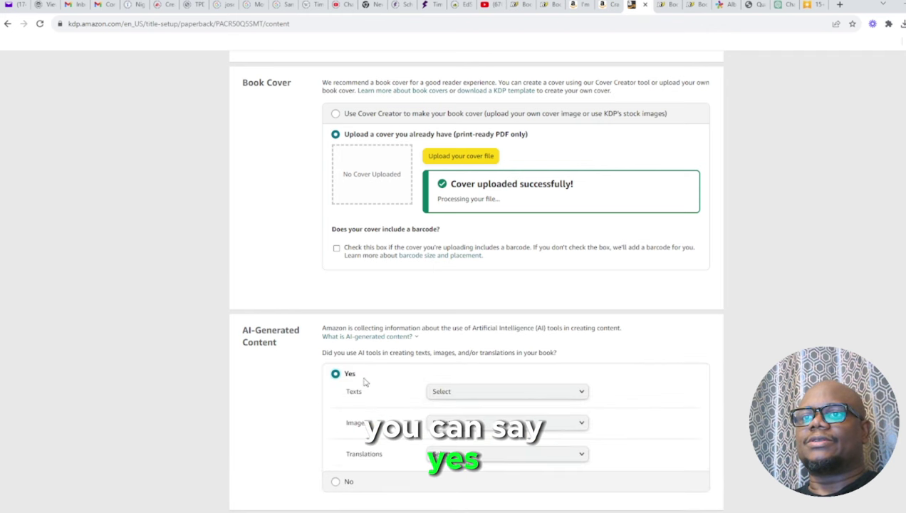
{"action": "left_click", "coordinate": [340, 483]}
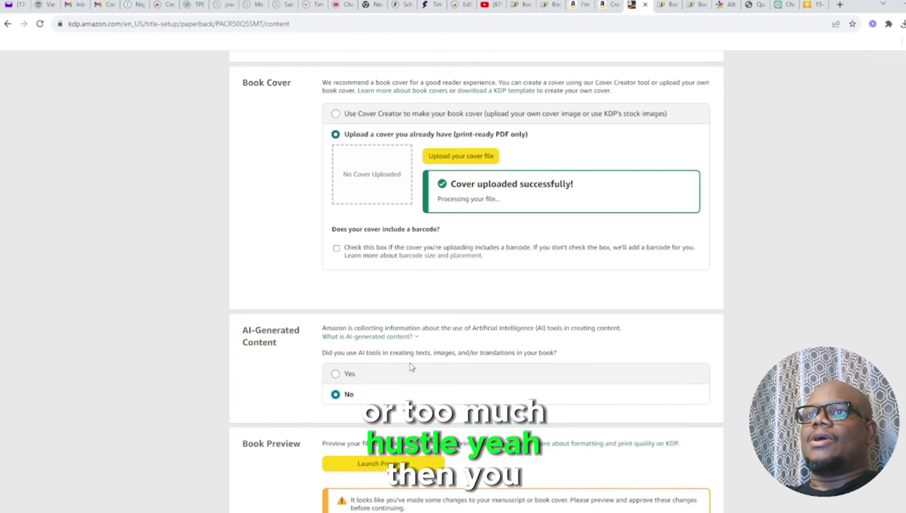
{"action": "scroll", "coordinate": [410, 367], "scroll_direction": "down", "scroll_amount": 2}
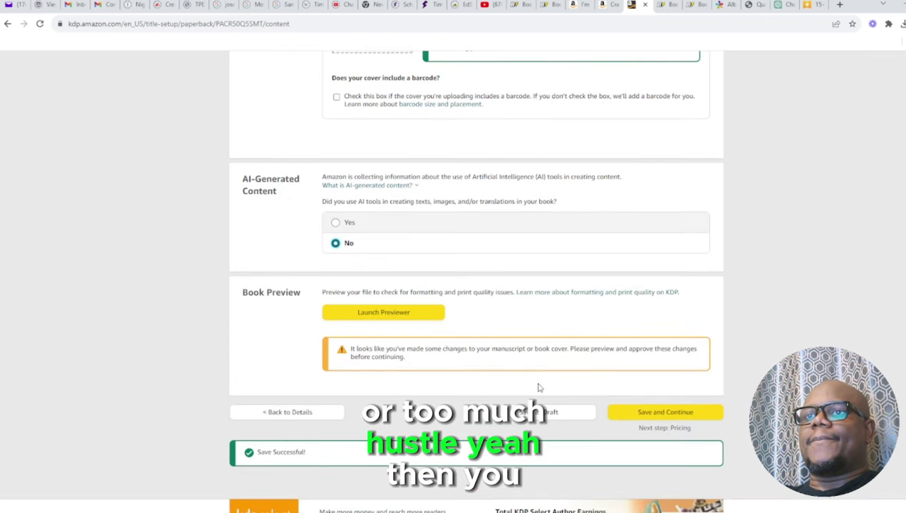
{"action": "left_click", "coordinate": [398, 313]}
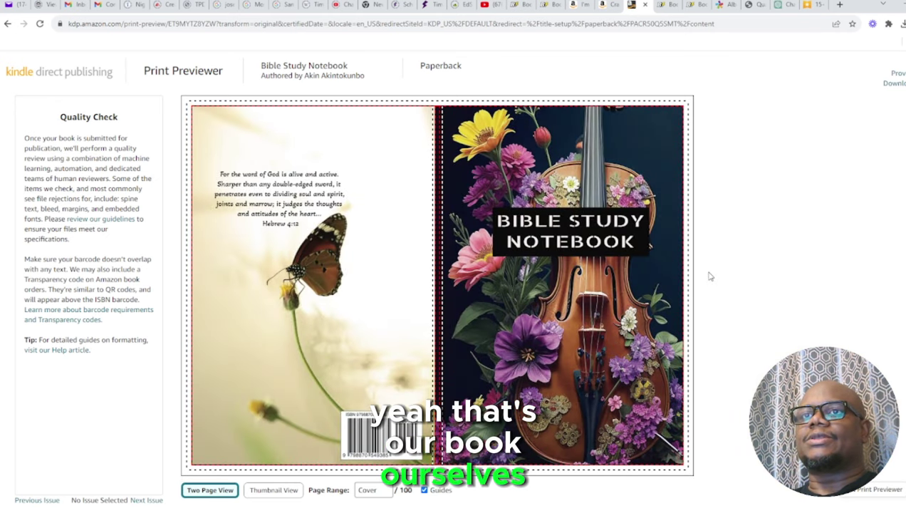
- Page through the lined notebook interior in the previewer up to pages 86–87
{"action": "mouse_move", "coordinate": [563, 285]}
{"action": "left_click", "coordinate": [678, 256]}
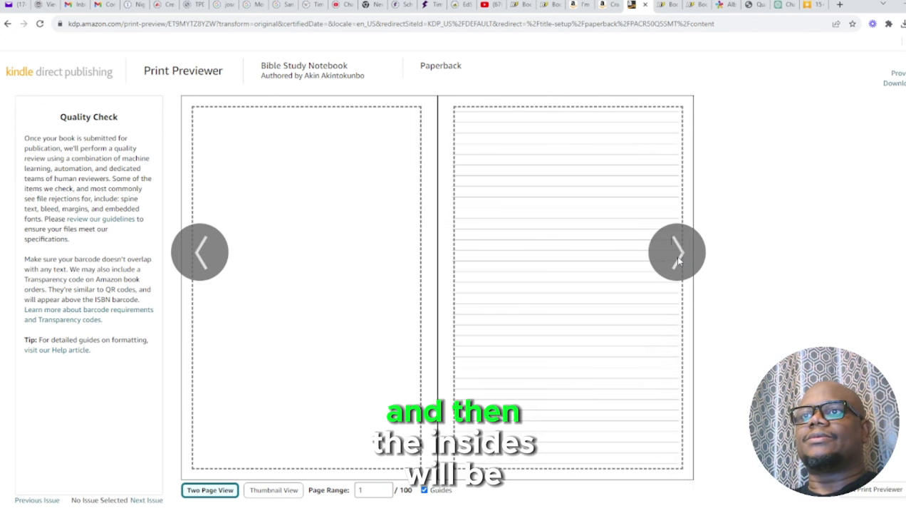
{"action": "left_click", "coordinate": [679, 255]}
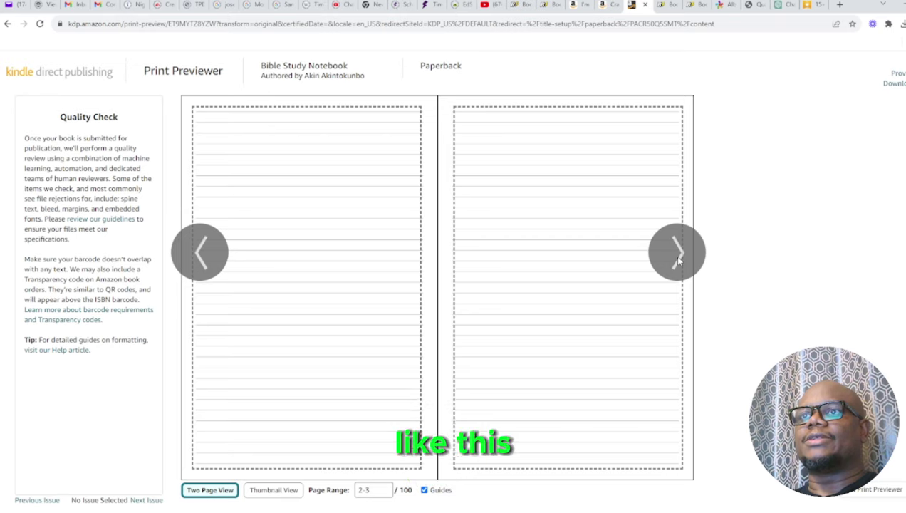
{"action": "left_click", "coordinate": [678, 255]}
{"action": "left_click", "coordinate": [678, 255]}
{"action": "left_click", "coordinate": [679, 255]}
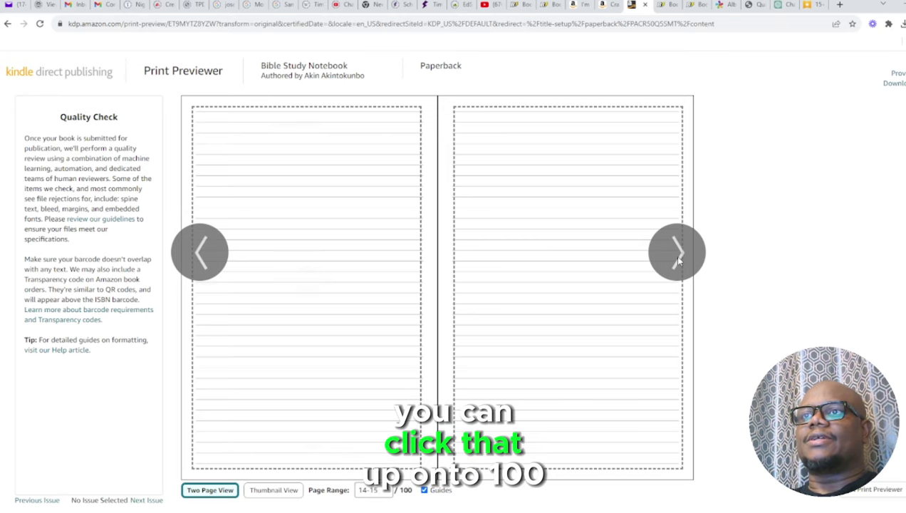
{"action": "left_click", "coordinate": [678, 261]}
{"action": "left_click", "coordinate": [678, 261]}
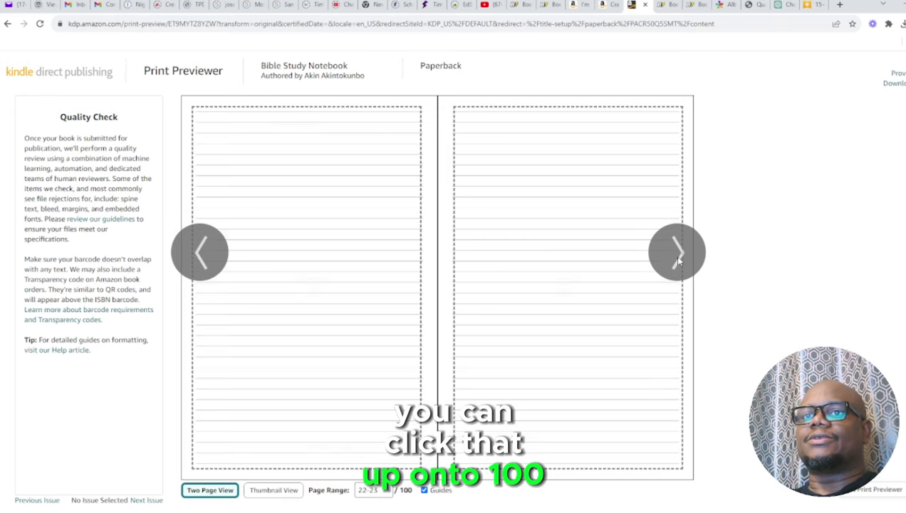
{"action": "left_click", "coordinate": [678, 261]}
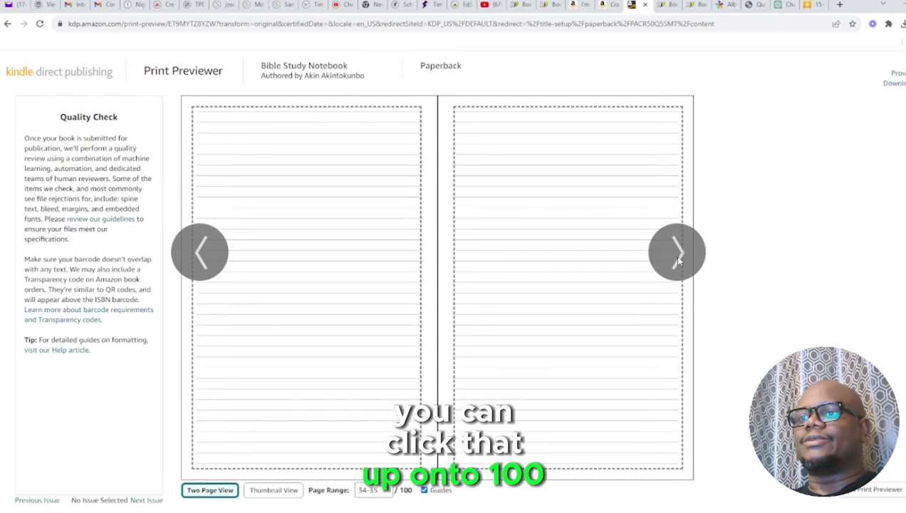
{"action": "left_click", "coordinate": [678, 261]}
{"action": "left_click", "coordinate": [678, 261]}
{"action": "left_click", "coordinate": [678, 261]}
{"action": "left_click", "coordinate": [678, 261]}
{"action": "left_click", "coordinate": [678, 261]}
{"action": "left_click", "coordinate": [678, 260]}
{"action": "left_click", "coordinate": [678, 261]}
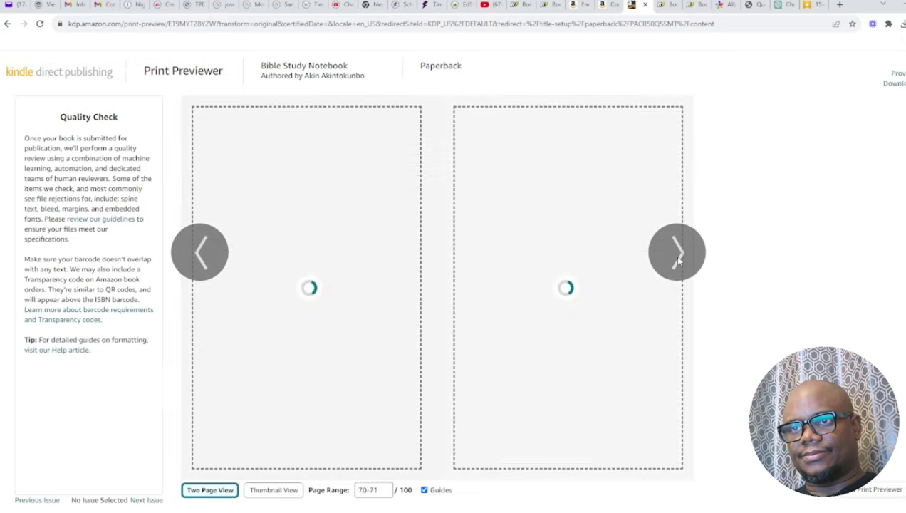
{"action": "left_click", "coordinate": [678, 261]}
{"action": "left_click", "coordinate": [678, 260]}
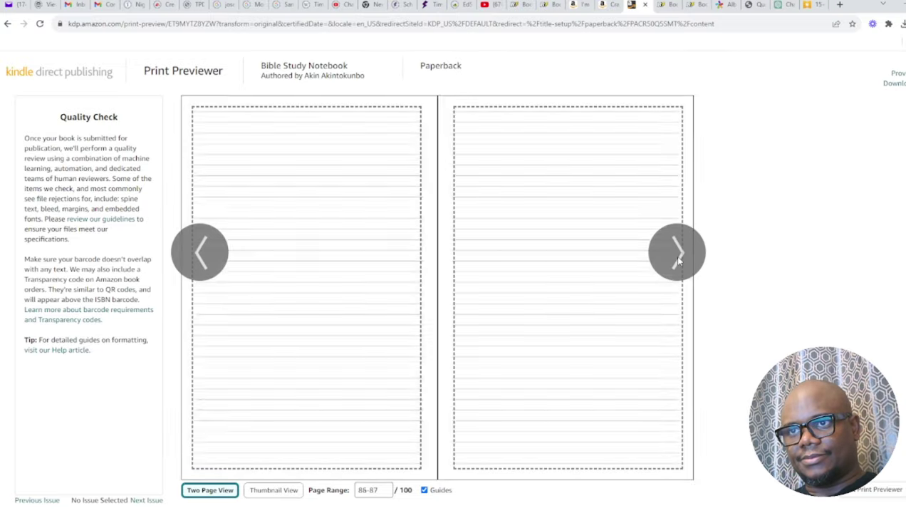
{"action": "left_click", "coordinate": [678, 261]}
{"action": "left_click", "coordinate": [678, 260]}
{"action": "left_click", "coordinate": [678, 261]}
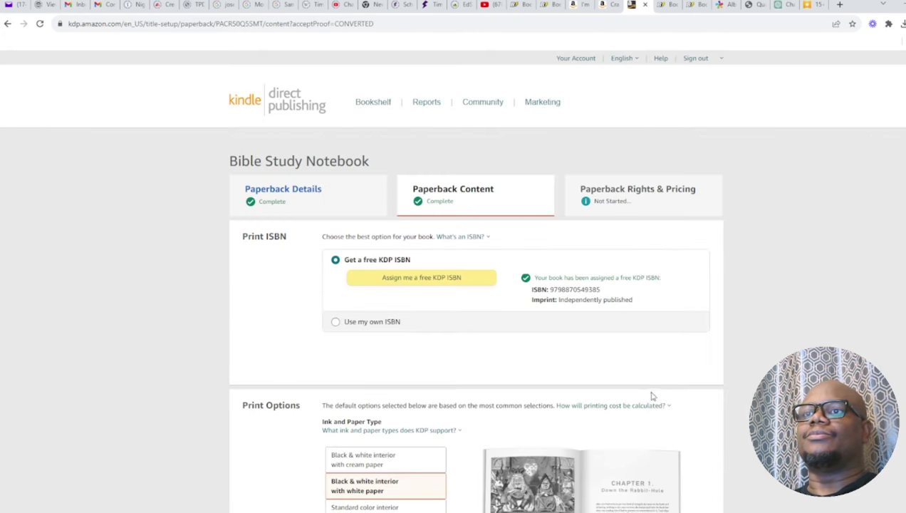
- Save the paperback content and move on to the Rights & Pricing page
{"action": "scroll", "coordinate": [645, 393], "scroll_direction": "down", "scroll_amount": 2}
{"action": "scroll", "coordinate": [637, 381], "scroll_direction": "down", "scroll_amount": 3}
{"action": "scroll", "coordinate": [636, 378], "scroll_direction": "down", "scroll_amount": 4}
{"action": "scroll", "coordinate": [637, 378], "scroll_direction": "down", "scroll_amount": 4}
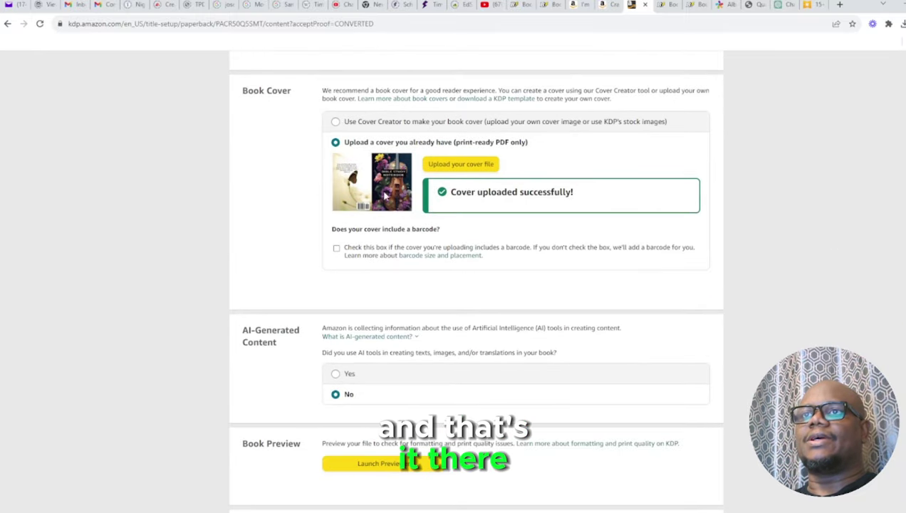
{"action": "scroll", "coordinate": [541, 297], "scroll_direction": "down", "scroll_amount": 2}
{"action": "scroll", "coordinate": [540, 297], "scroll_direction": "down", "scroll_amount": 3}
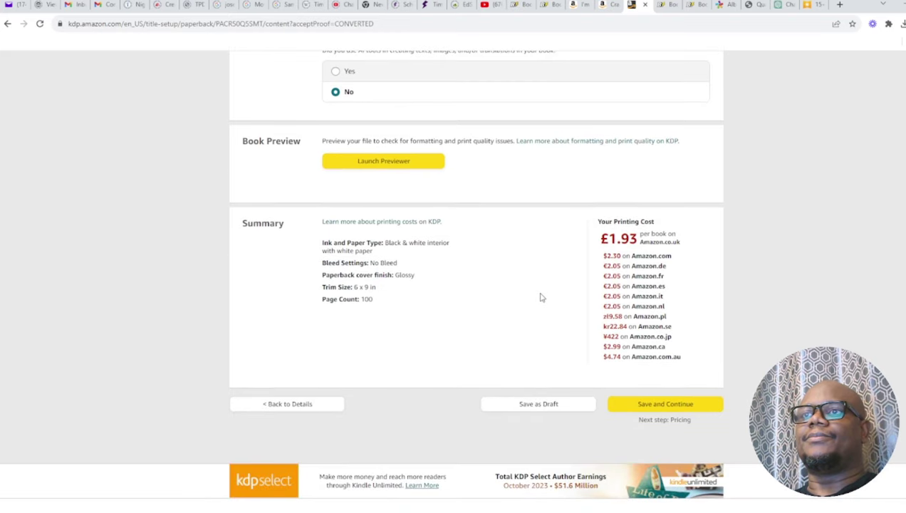
{"action": "left_click", "coordinate": [666, 404]}
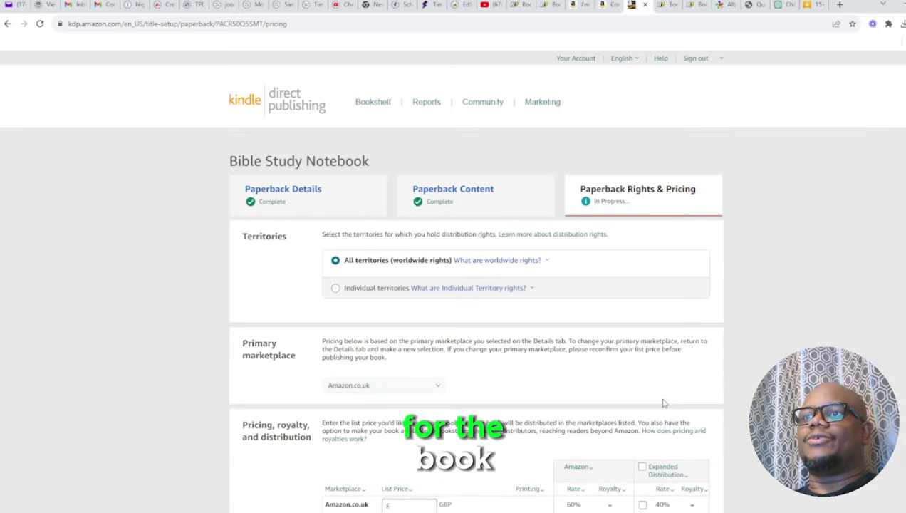
{"action": "scroll", "coordinate": [653, 385], "scroll_direction": "down", "scroll_amount": 3}
{"action": "scroll", "coordinate": [652, 385], "scroll_direction": "down", "scroll_amount": 4}
{"action": "scroll", "coordinate": [652, 385], "scroll_direction": "up", "scroll_amount": 2}
{"action": "scroll", "coordinate": [653, 385], "scroll_direction": "up", "scroll_amount": 1}
- Enter £6.99 as the Amazon.co.uk list price
{"action": "left_click", "coordinate": [406, 353]}
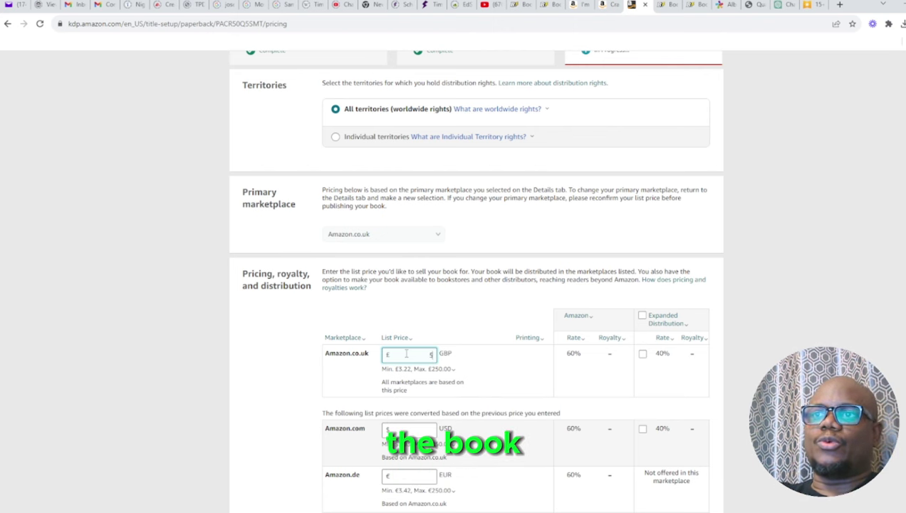
{"action": "type", "text": "5"}
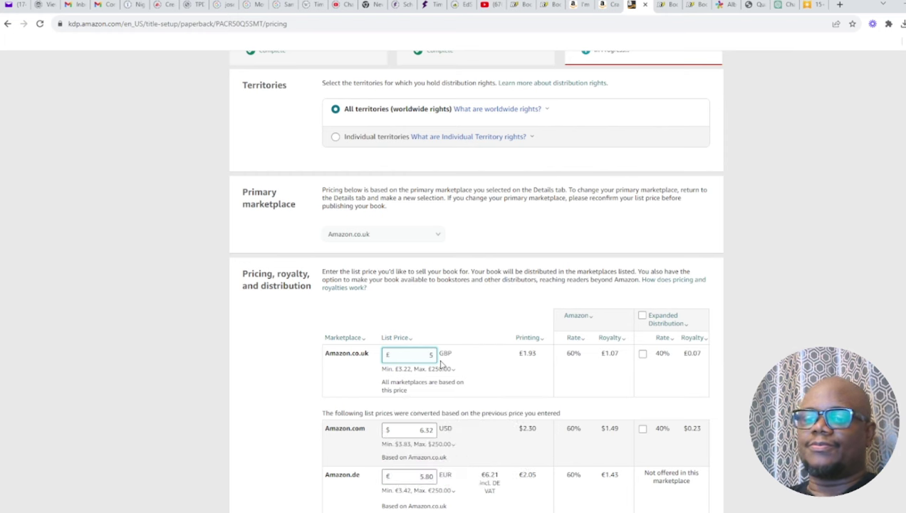
{"action": "key", "text": "BackSpace"}
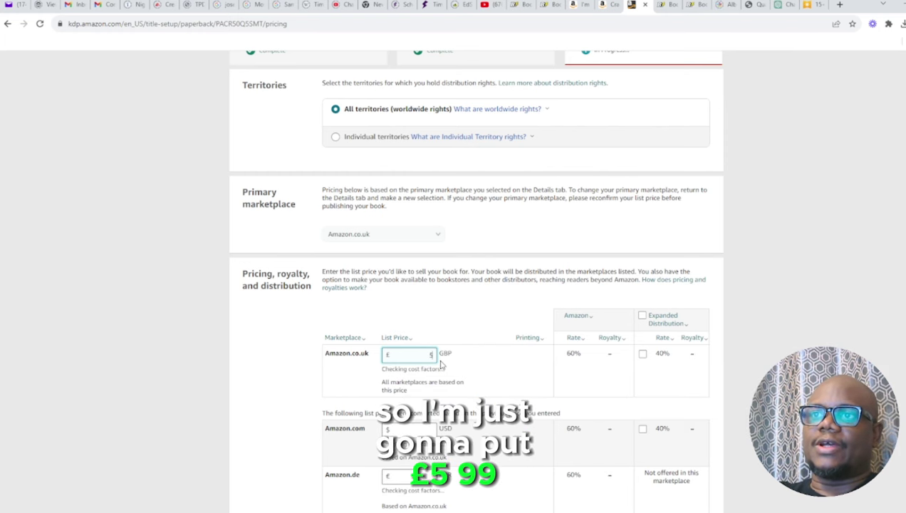
{"action": "type", "text": "5.99.99"}
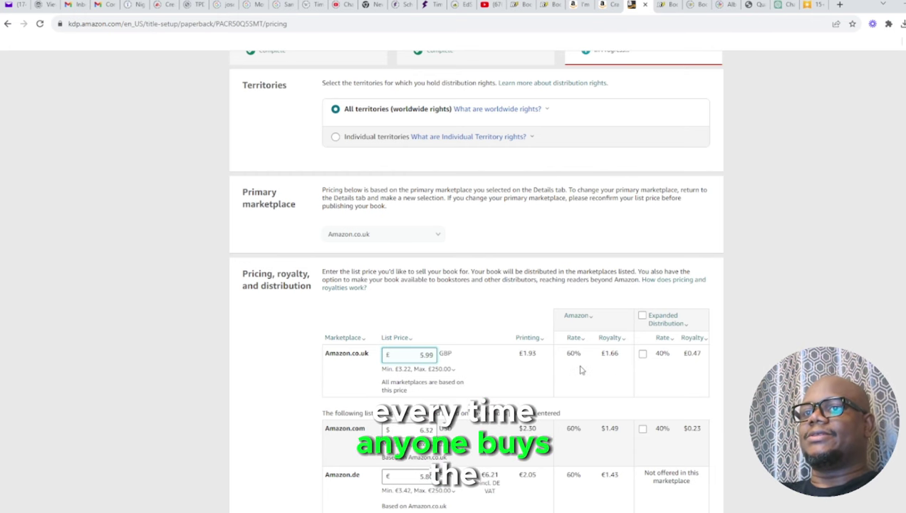
{"action": "double_click", "coordinate": [428, 354]}
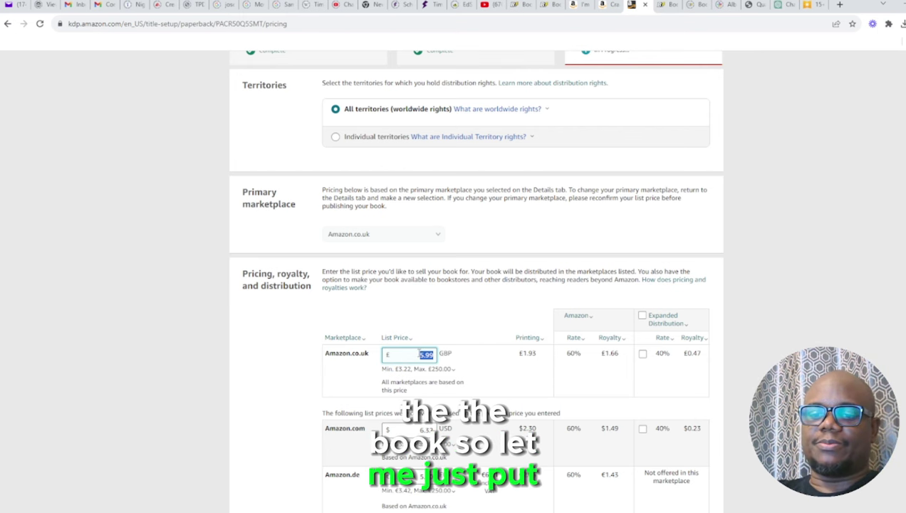
{"action": "type", "text": "6"}
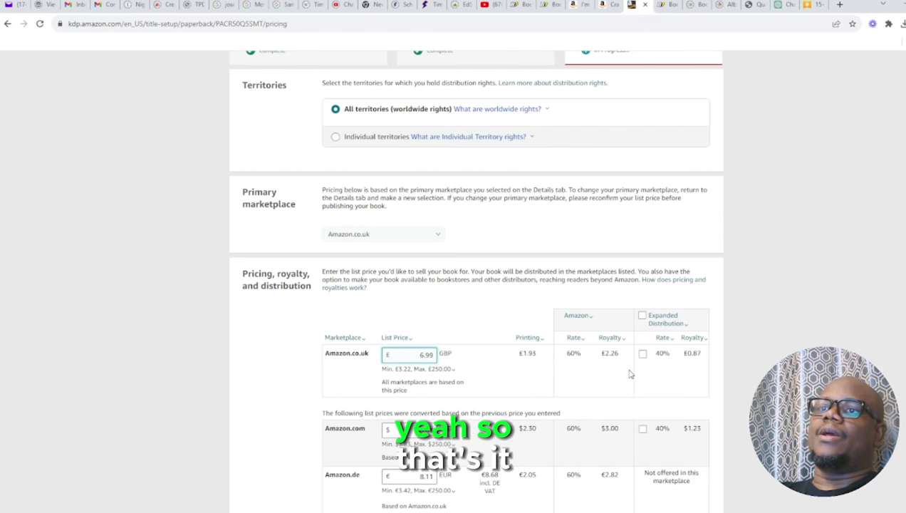
- Publish the paperback book for review
{"action": "scroll", "coordinate": [630, 374], "scroll_direction": "down", "scroll_amount": 2}
{"action": "scroll", "coordinate": [629, 373], "scroll_direction": "down", "scroll_amount": 1}
{"action": "scroll", "coordinate": [630, 373], "scroll_direction": "down", "scroll_amount": 3}
{"action": "scroll", "coordinate": [629, 373], "scroll_direction": "down", "scroll_amount": 4}
{"action": "scroll", "coordinate": [630, 373], "scroll_direction": "down", "scroll_amount": 2}
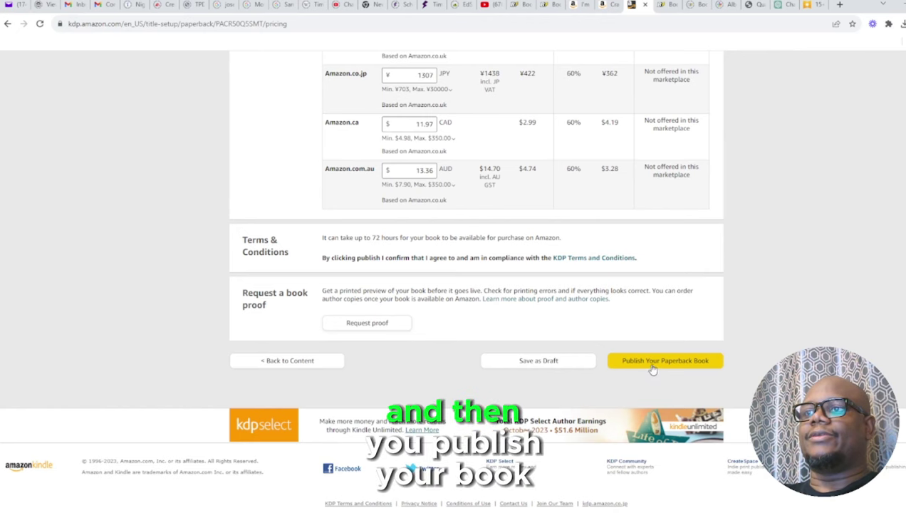
{"action": "left_click", "coordinate": [654, 364]}
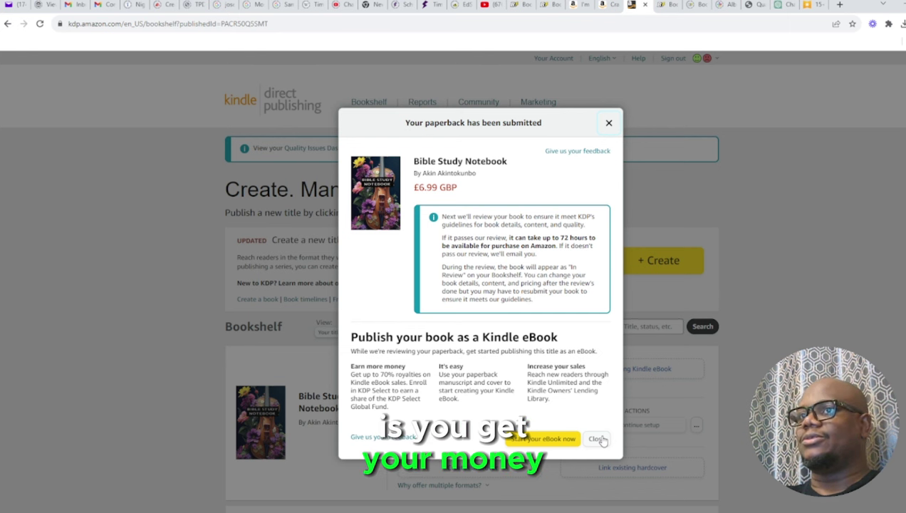
{"action": "left_click", "coordinate": [600, 439]}
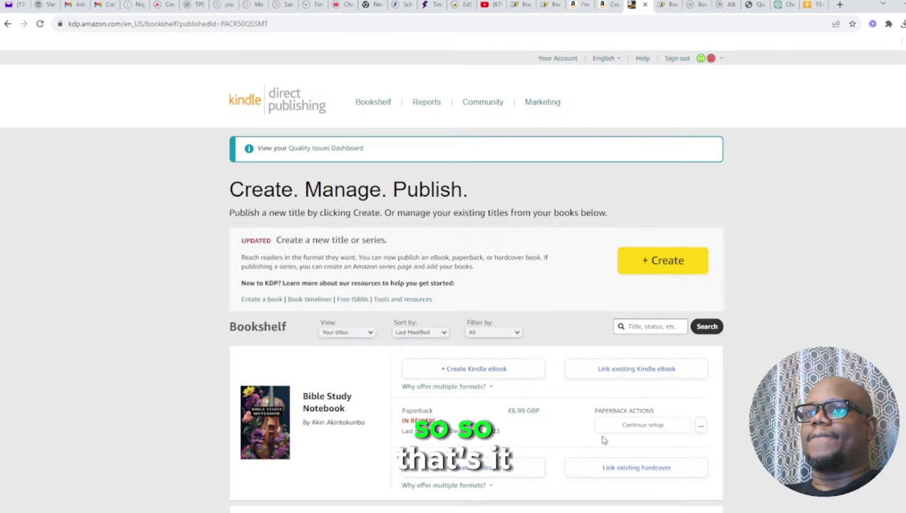
{"action": "scroll", "coordinate": [581, 385], "scroll_direction": "down", "scroll_amount": 3}
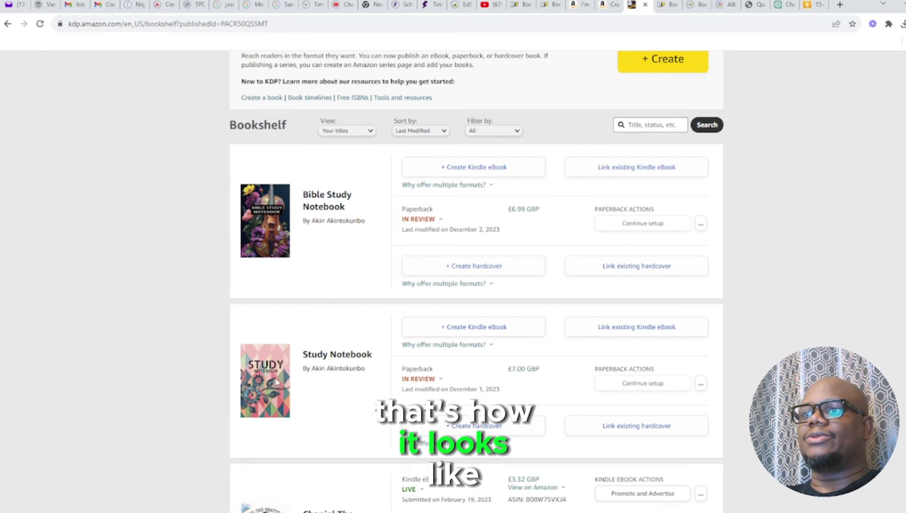
{"action": "scroll", "coordinate": [450, 385], "scroll_direction": "up", "scroll_amount": 1}
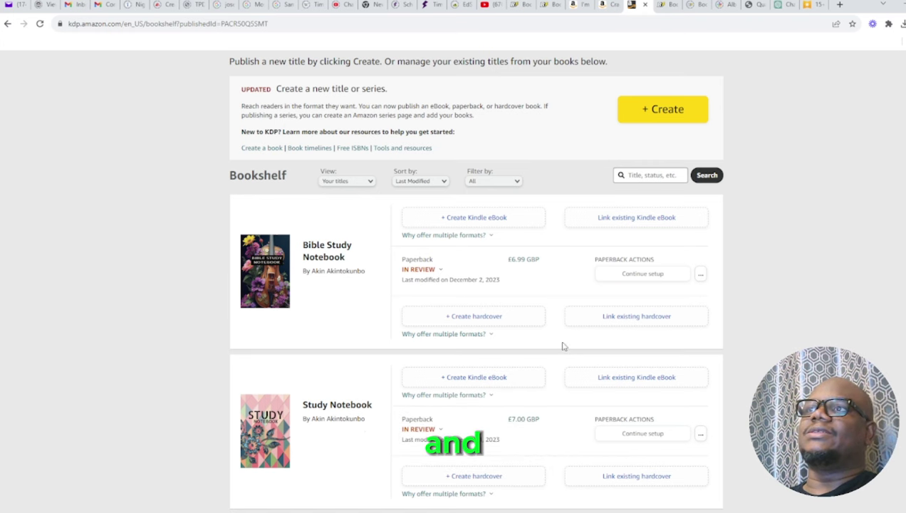
{"action": "scroll", "coordinate": [775, 292], "scroll_direction": "up", "scroll_amount": 3}
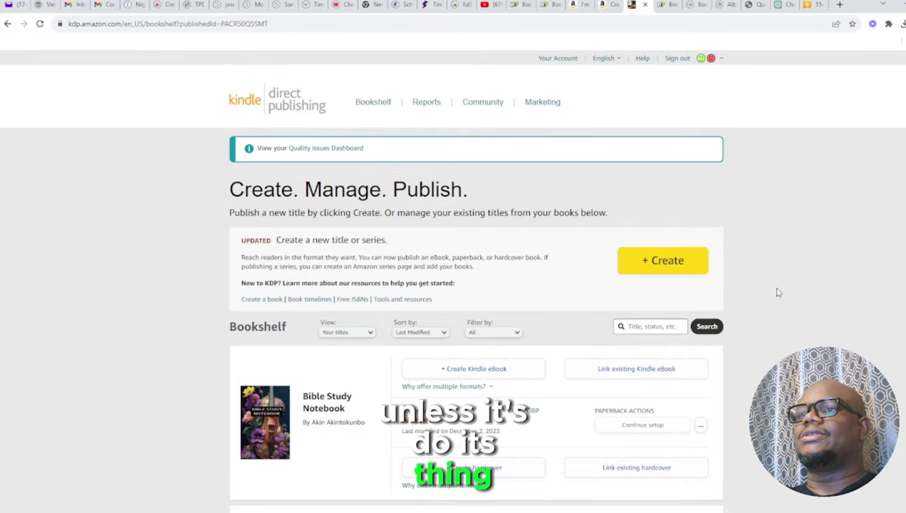